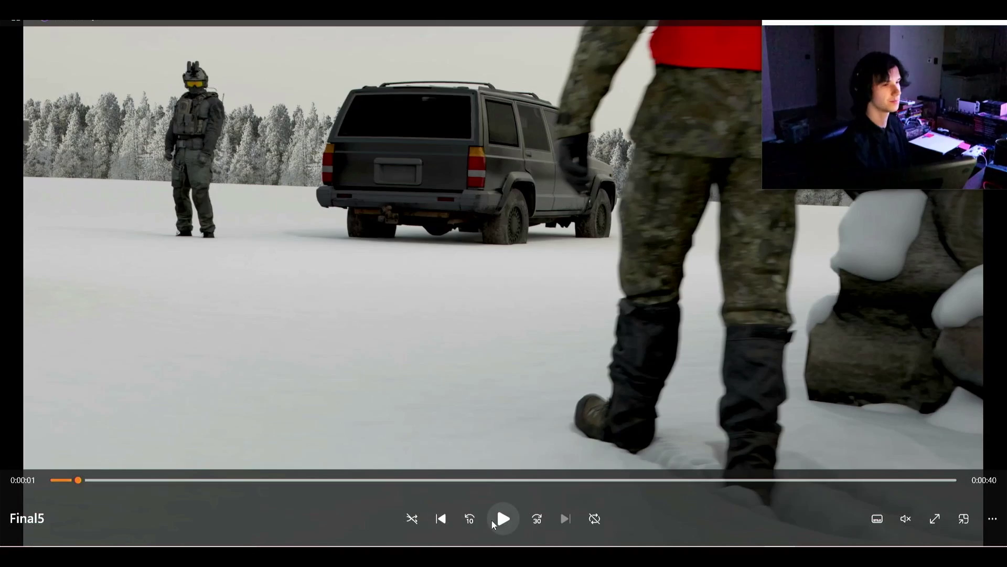
Play the Final5 video and skip through it to review the pistol-handling section
{"action": "left_click", "coordinate": [503, 518]}
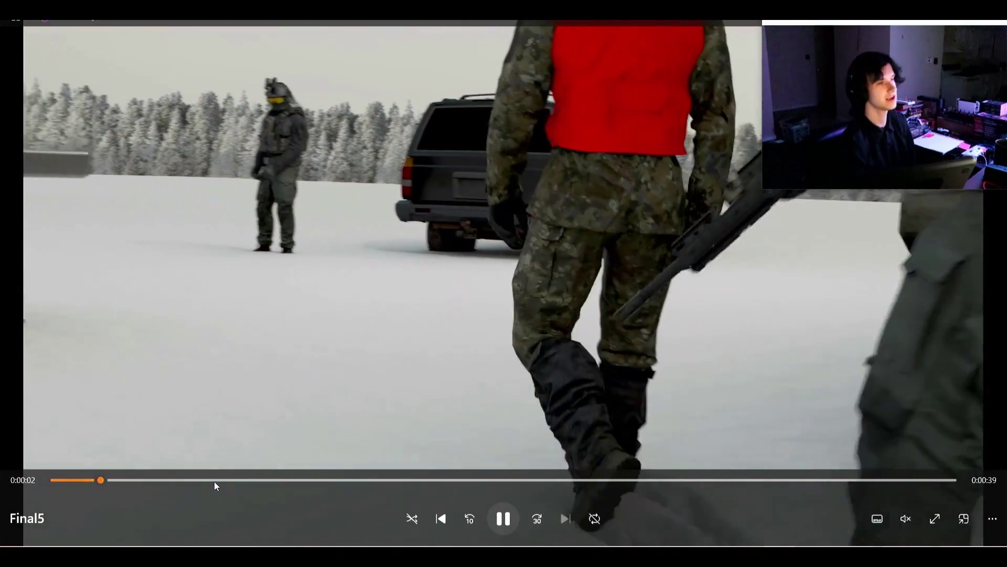
{"action": "left_click", "coordinate": [215, 482]}
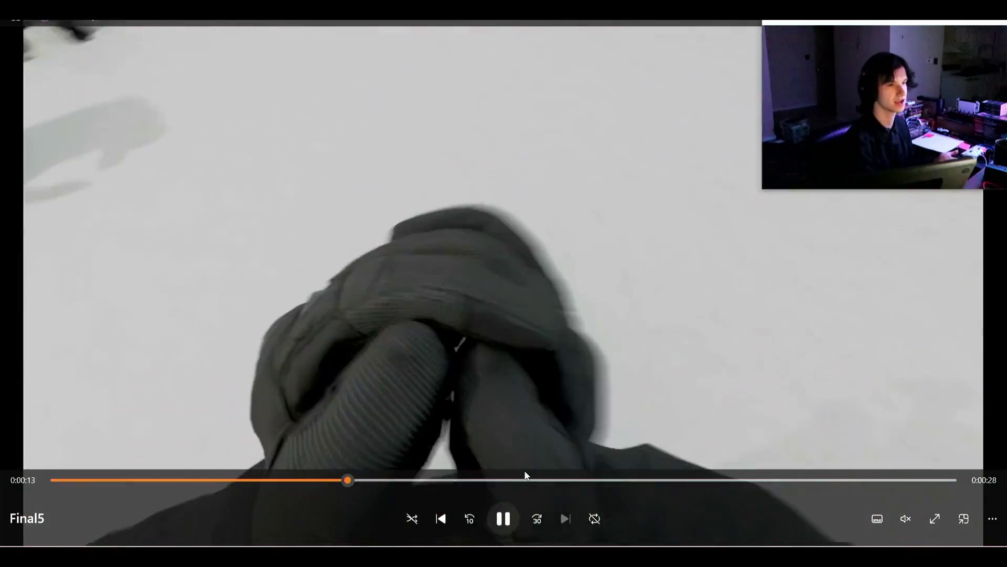
{"action": "left_click_drag", "start_coordinate": [526, 479], "coordinate": [404, 480]}
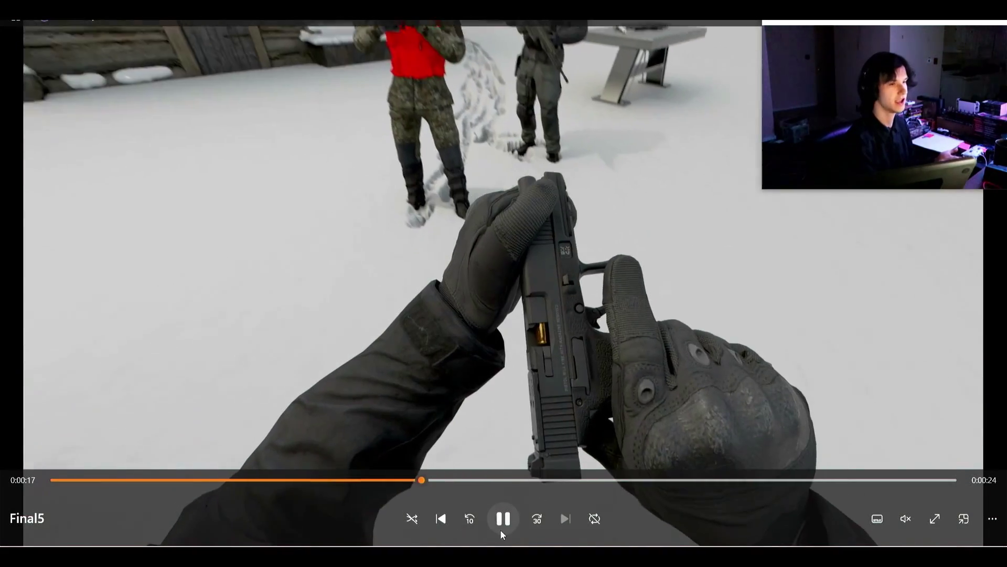
{"action": "left_click", "coordinate": [503, 520]}
{"action": "left_click", "coordinate": [423, 481]}
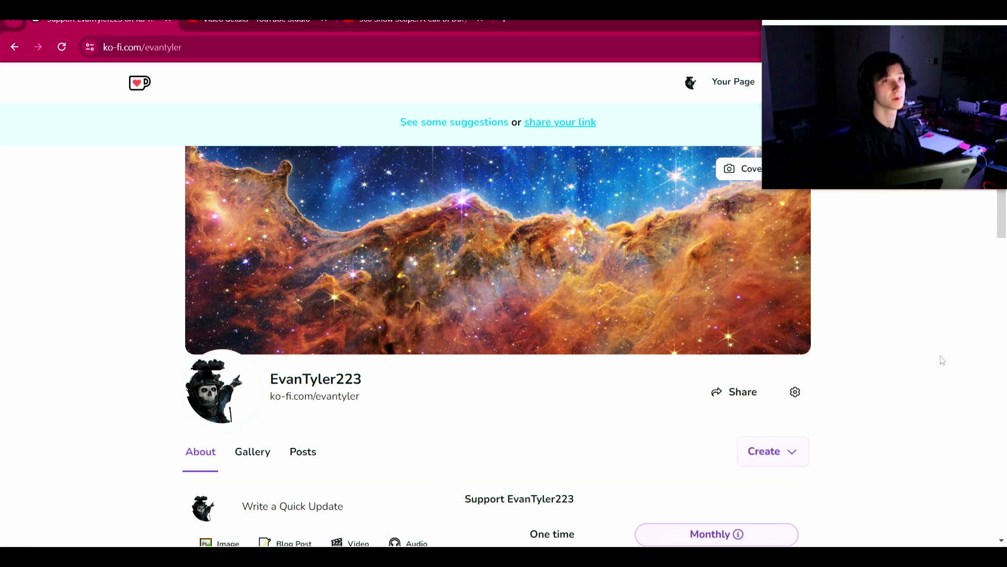
Look over the creator's Ko-fi support page
{"action": "scroll", "coordinate": [934, 360], "scroll_direction": "down", "scroll_amount": 1}
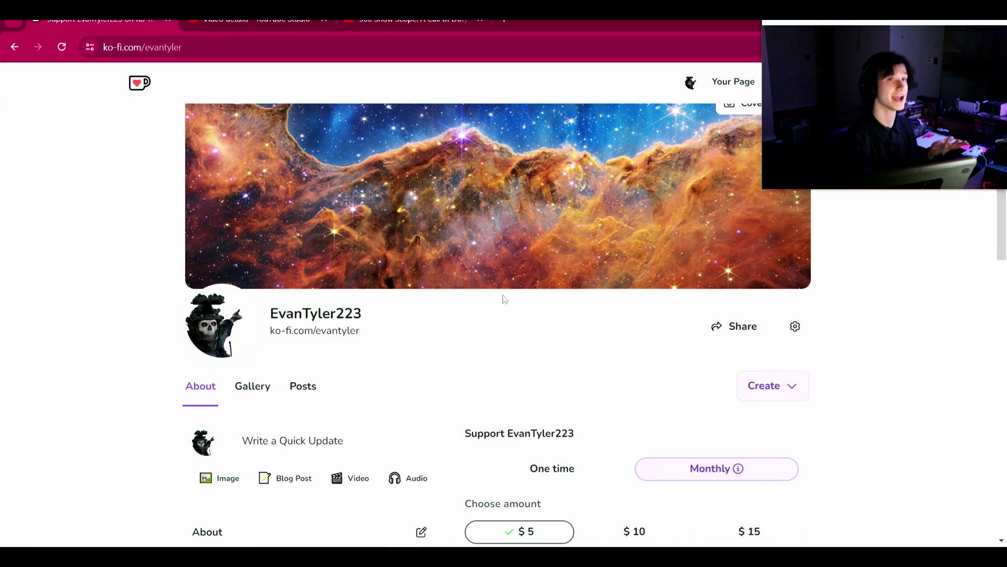
{"action": "scroll", "coordinate": [509, 296], "scroll_direction": "down", "scroll_amount": 3}
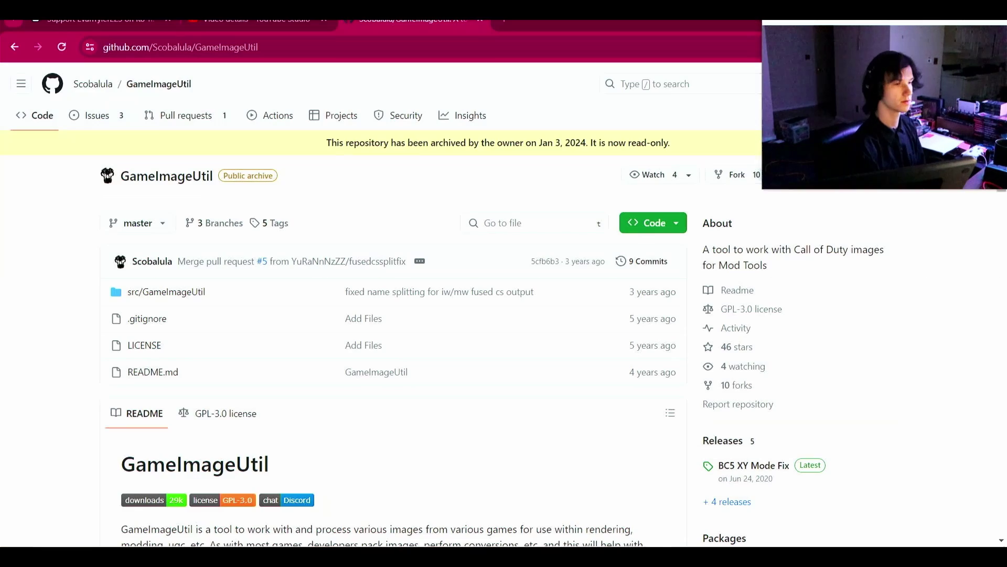
Download GameImageUtil.1.0.0.2-release.zip from the latest release of the GameImageUtil GitHub repository
{"action": "scroll", "coordinate": [477, 319], "scroll_direction": "down", "scroll_amount": 5}
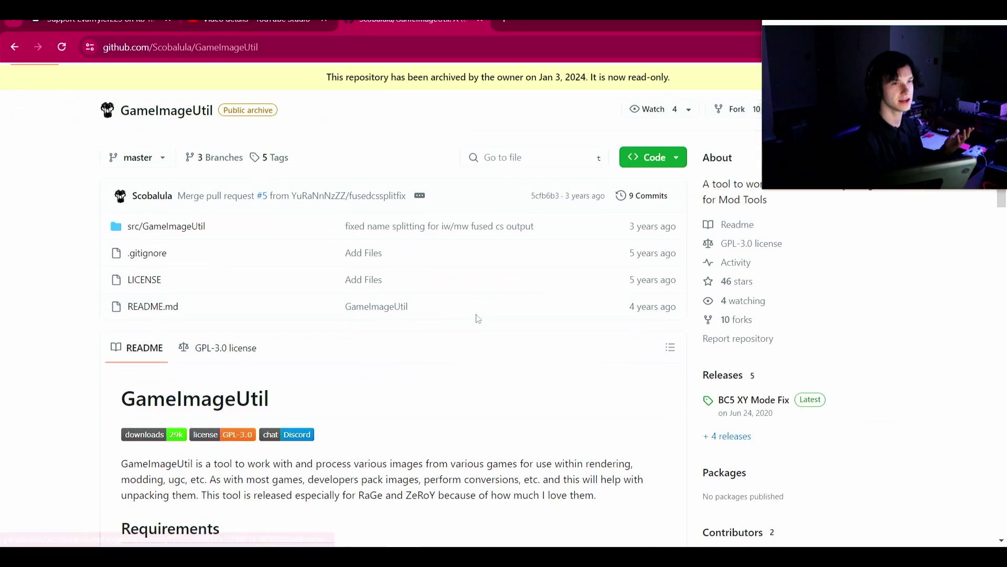
{"action": "left_click", "coordinate": [741, 239]}
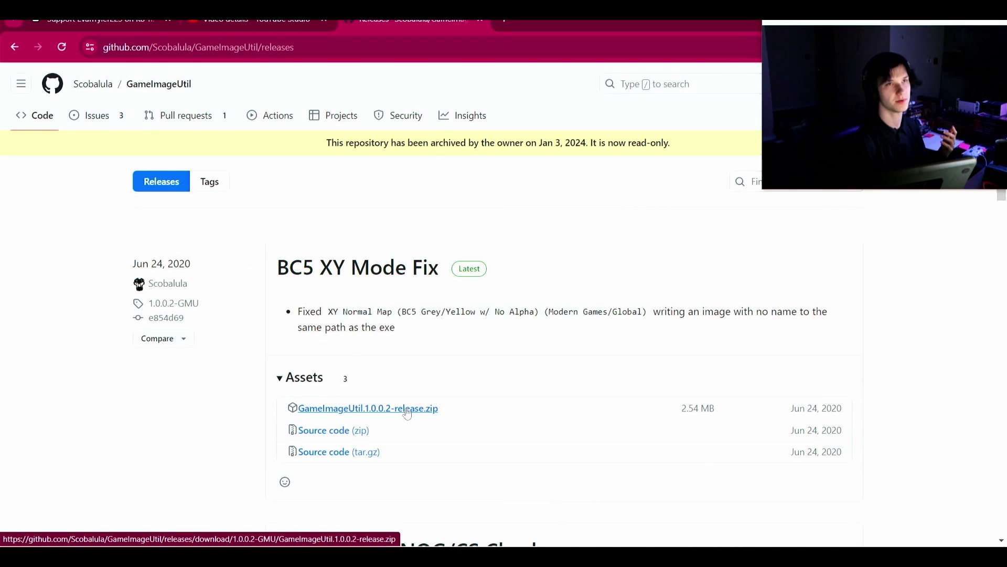
{"action": "left_click", "coordinate": [407, 409]}
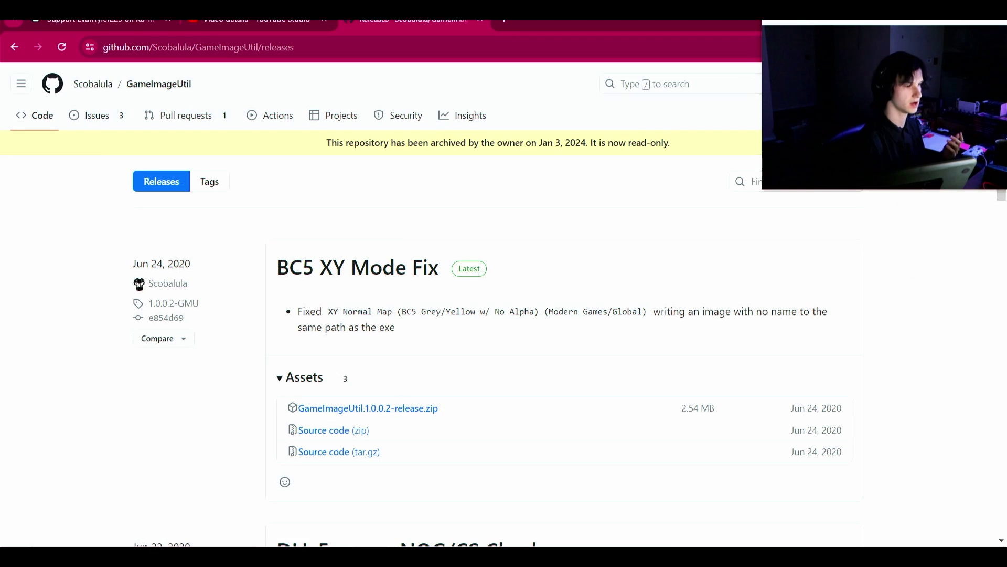
Switch to the Downloads folder window in File Explorer and go to extractrip2\GH\GIU on Game Drive (E:)
{"action": "mouse_move", "coordinate": [338, 556]}
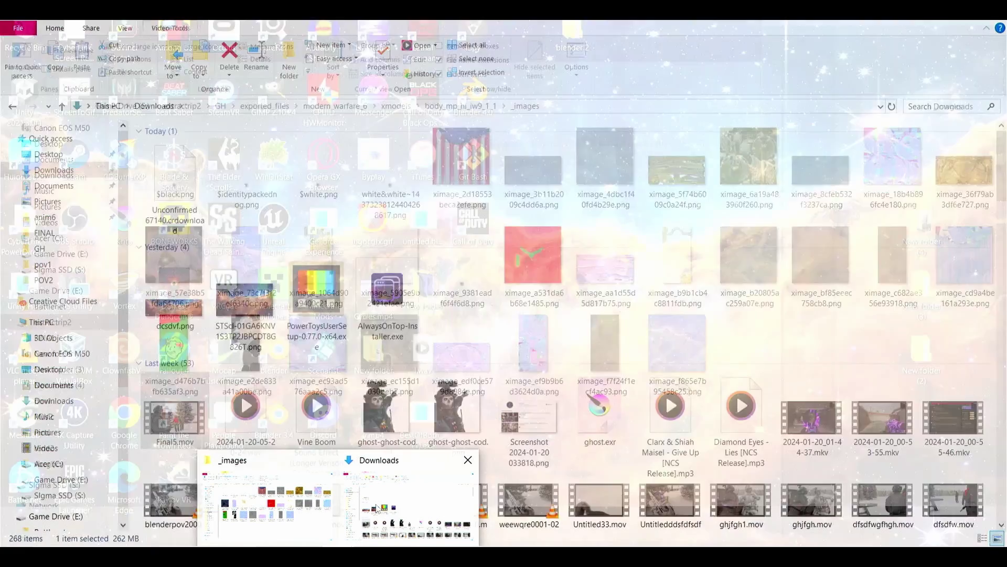
{"action": "left_click", "coordinate": [378, 504]}
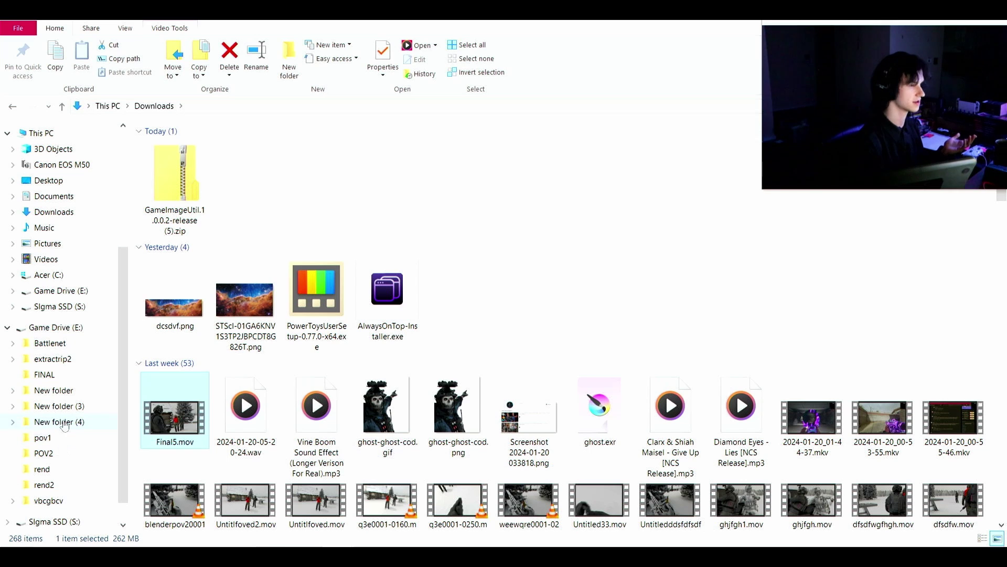
{"action": "left_click", "coordinate": [53, 359]}
{"action": "double_click", "coordinate": [213, 163]}
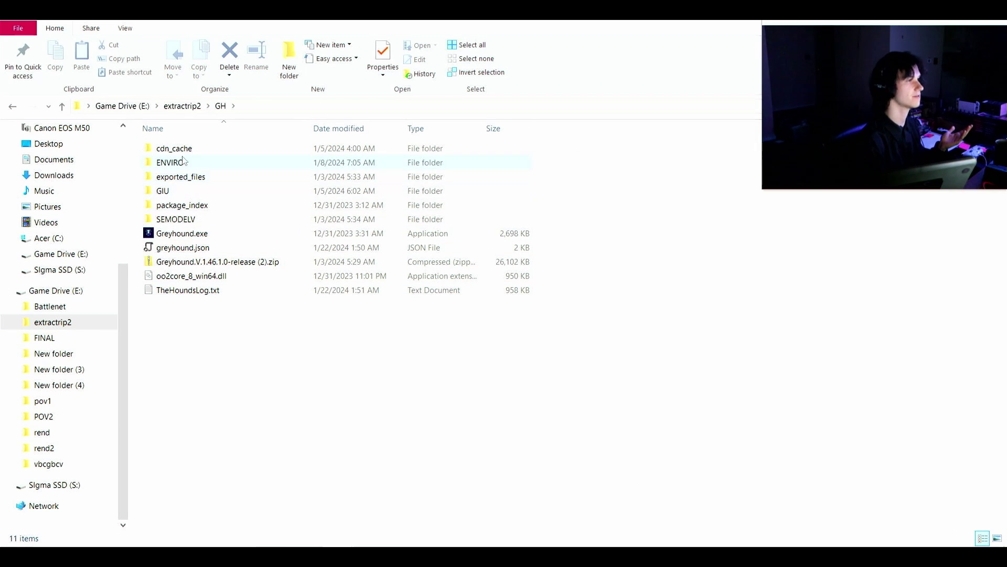
{"action": "double_click", "coordinate": [213, 191]}
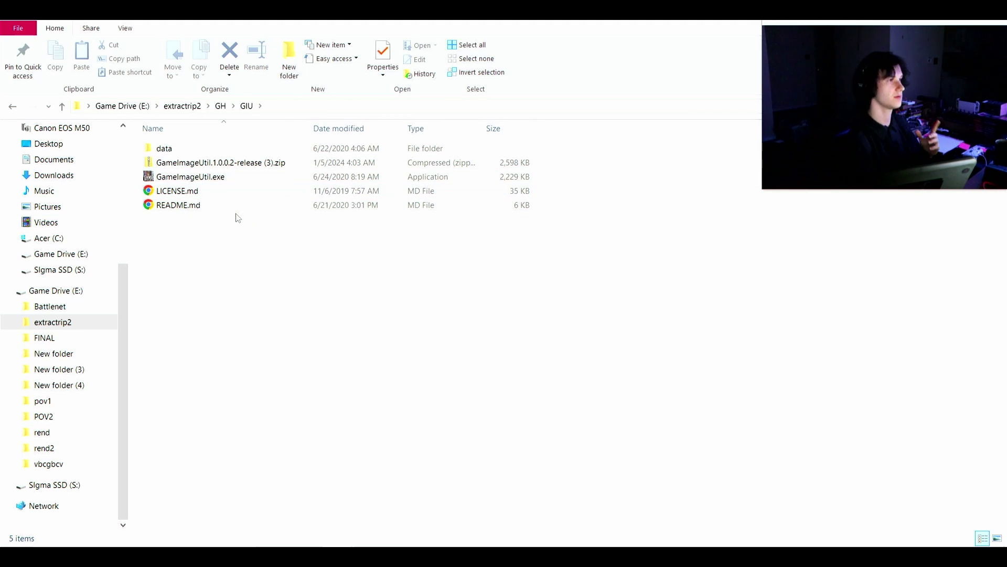
Launch GameImageUtil.exe from the GIU folder
{"action": "key", "text": "Down"}
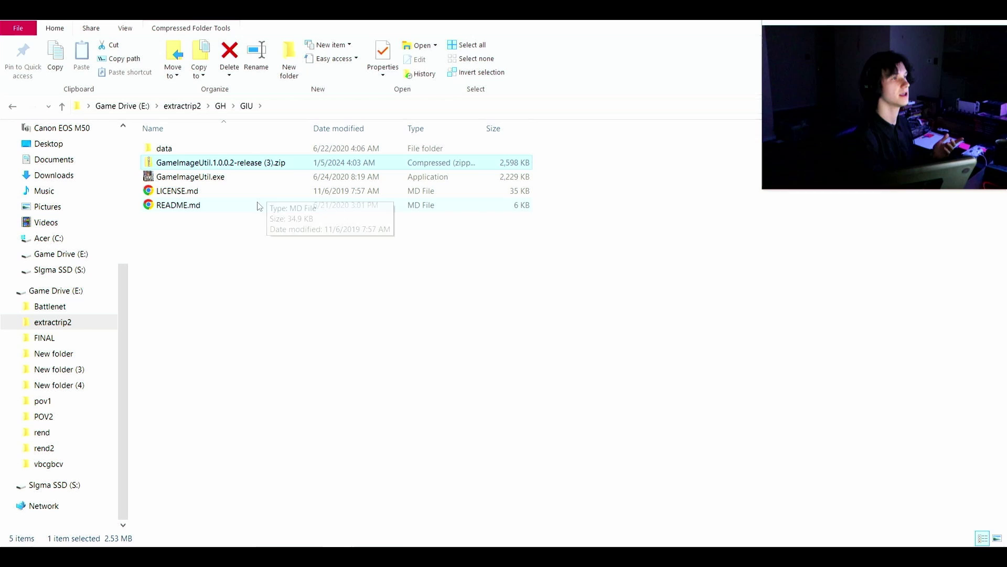
{"action": "left_click", "coordinate": [277, 178]}
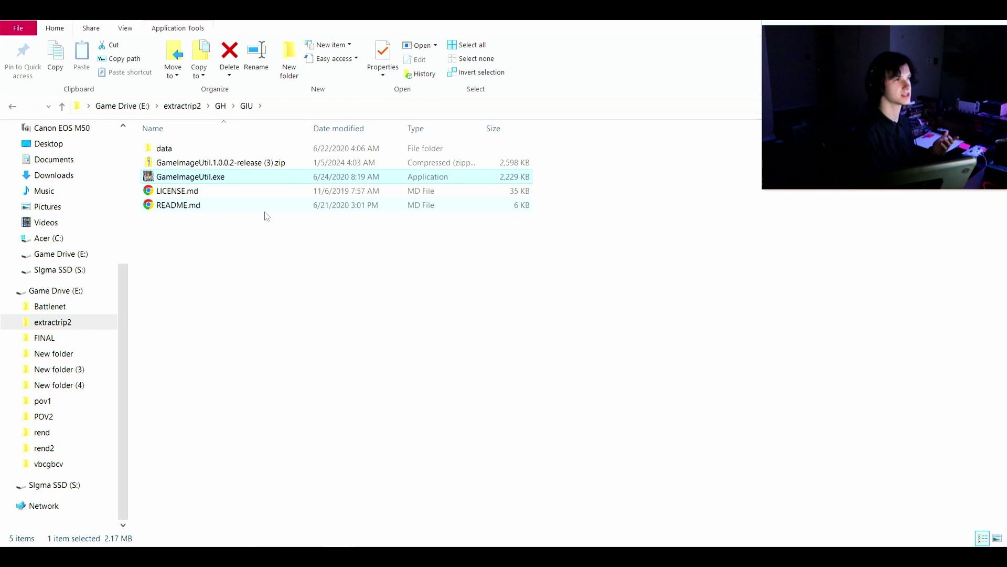
{"action": "key", "text": "Return"}
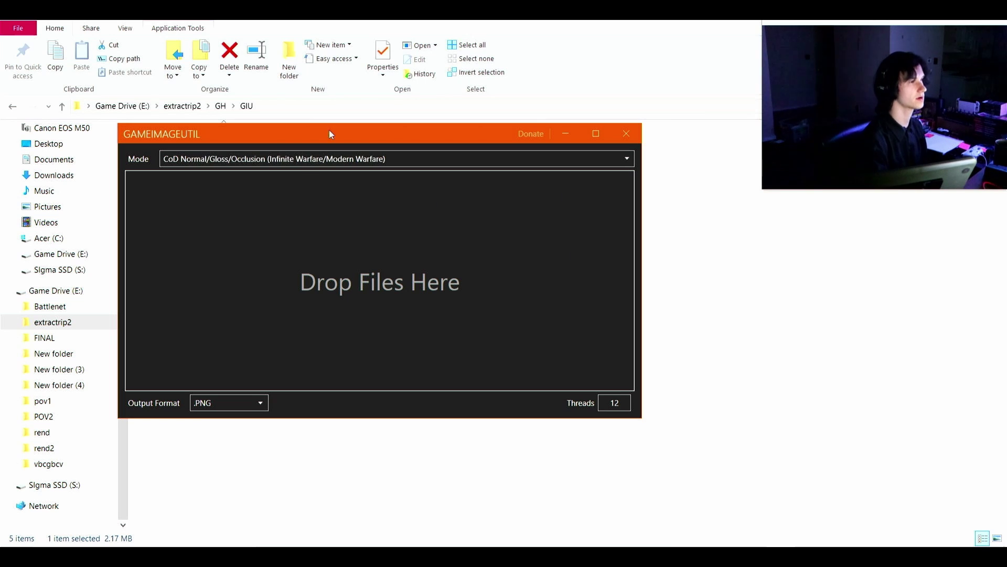
Set the GameImageUtil mode to CoD Spec/Gloss (RGB/A) (Multiple CoDs)
{"action": "left_click_drag", "start_coordinate": [363, 131], "coordinate": [365, 123]}
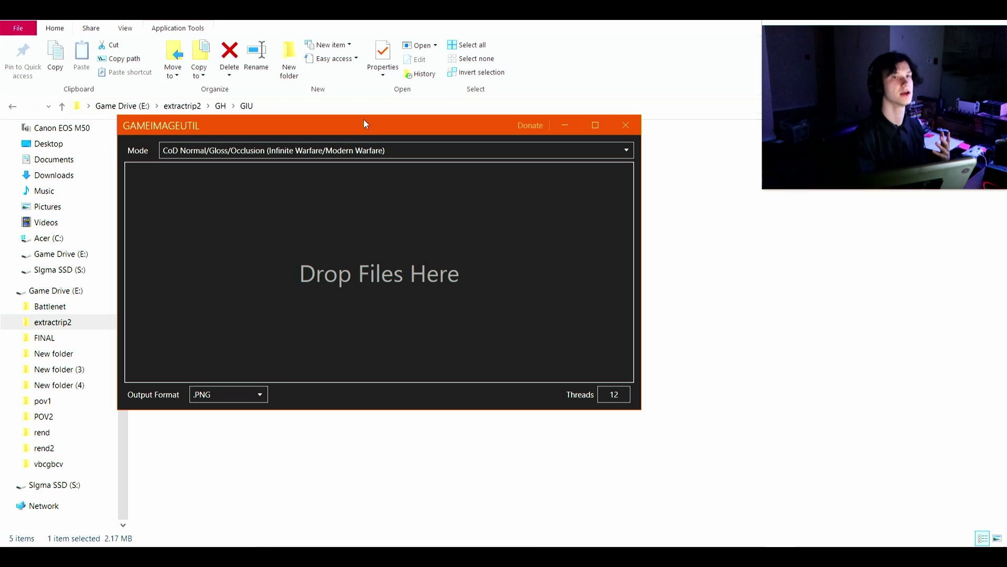
{"action": "left_click", "coordinate": [349, 152]}
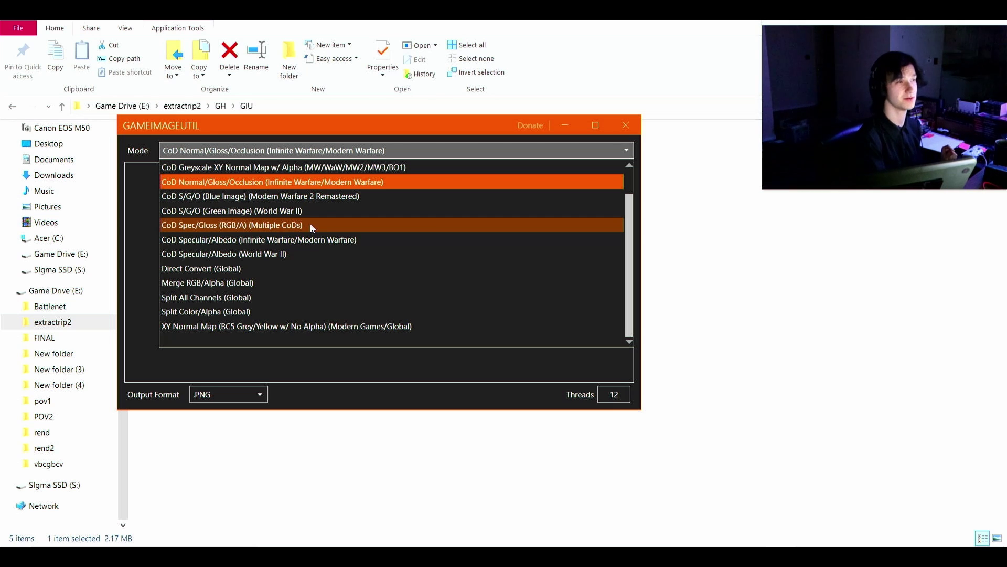
{"action": "left_click", "coordinate": [297, 225]}
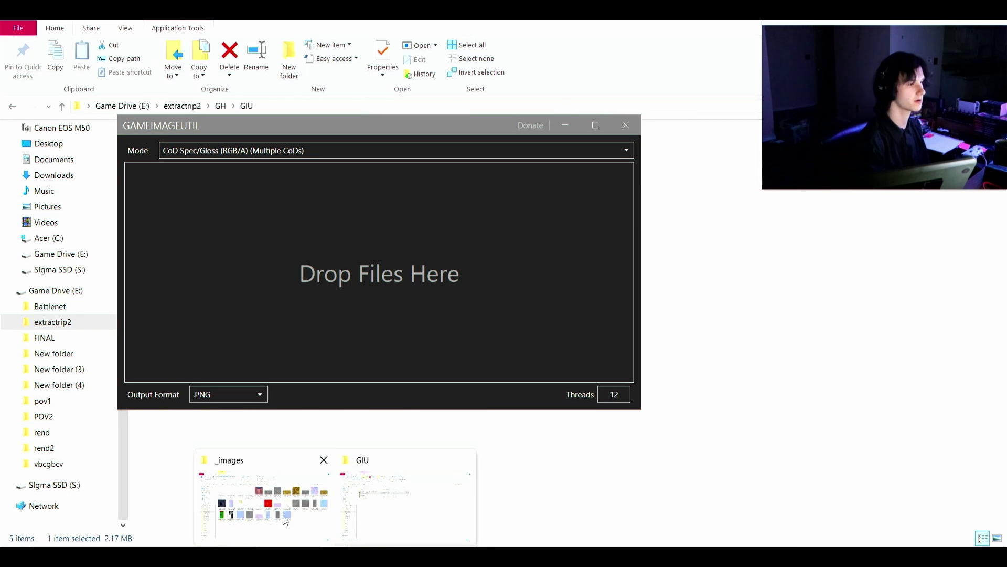
In File Explorer, open the _images folder of the exported body_mp_hl_iw9_1_1 model and select ximage_5905e9b2421efae.png
{"action": "left_click", "coordinate": [286, 519]}
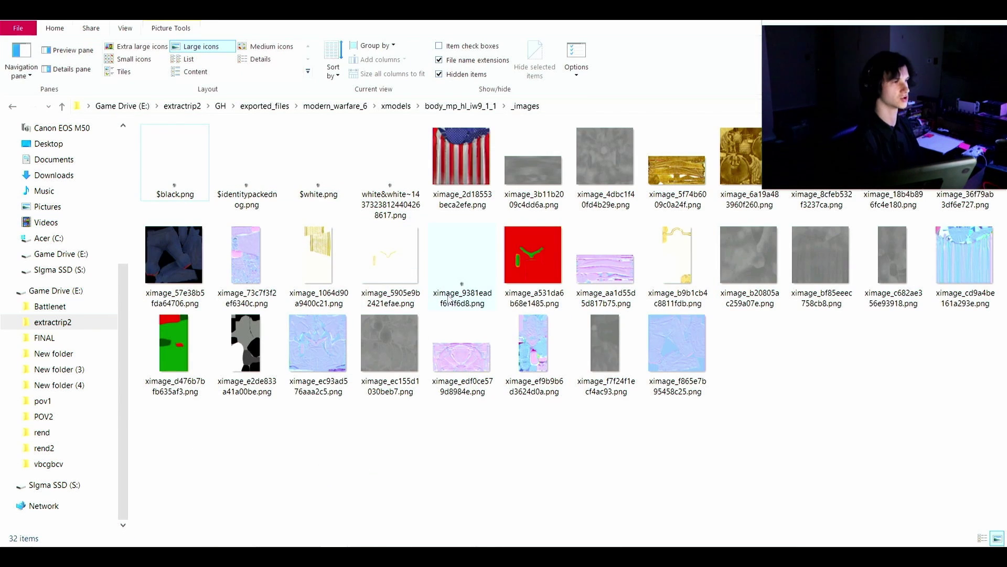
{"action": "left_click", "coordinate": [63, 107]}
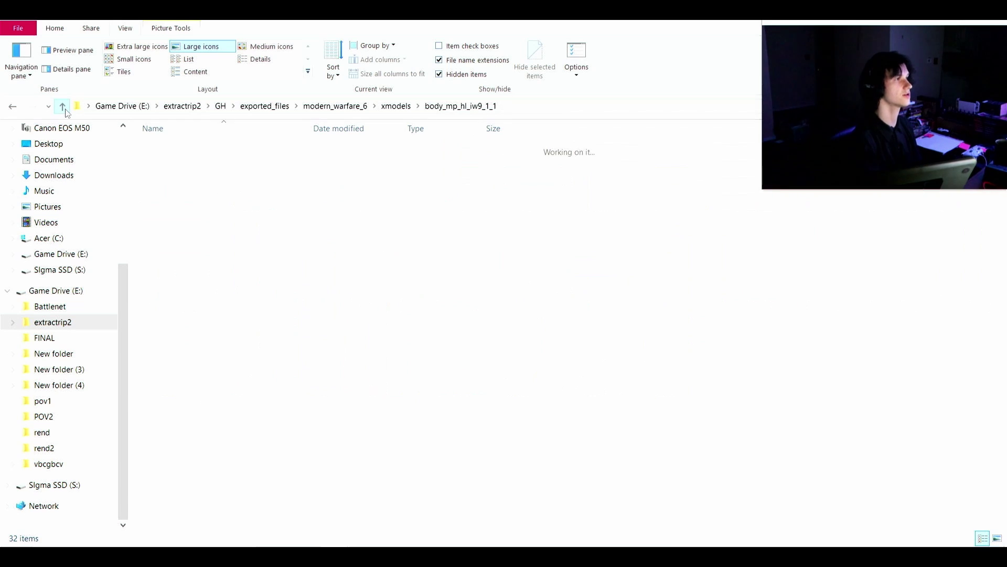
{"action": "left_click", "coordinate": [63, 107]}
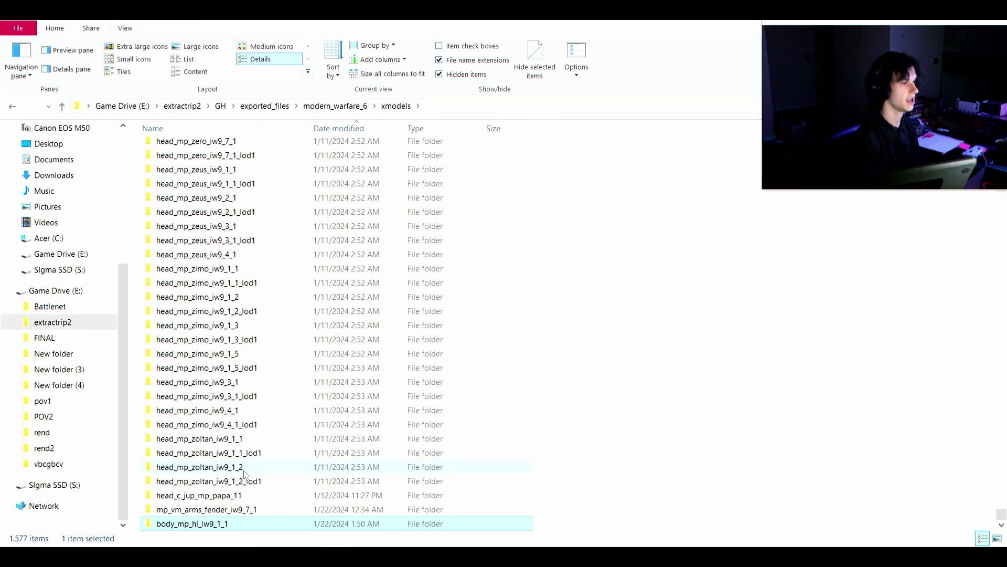
{"action": "double_click", "coordinate": [164, 527]}
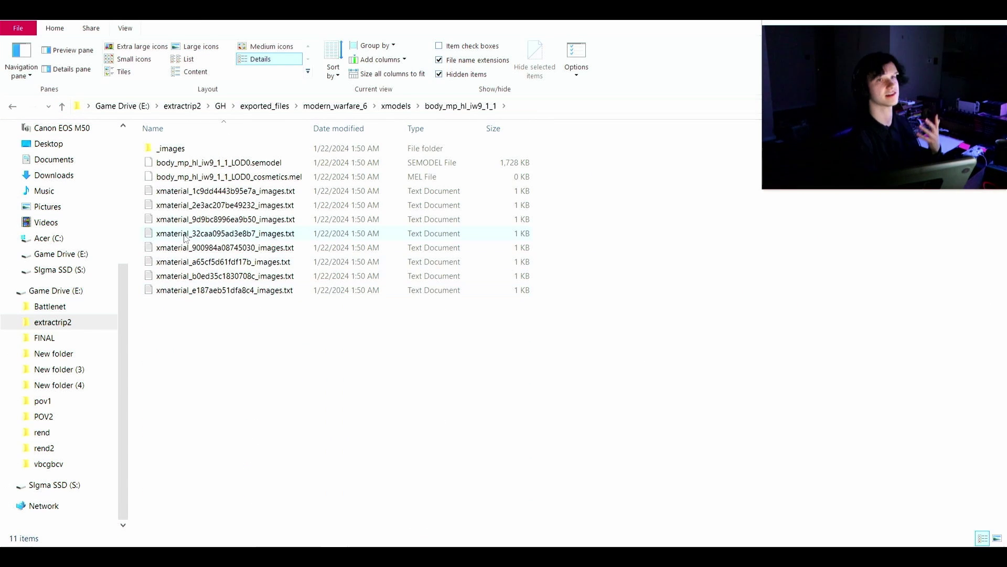
{"action": "double_click", "coordinate": [171, 149]}
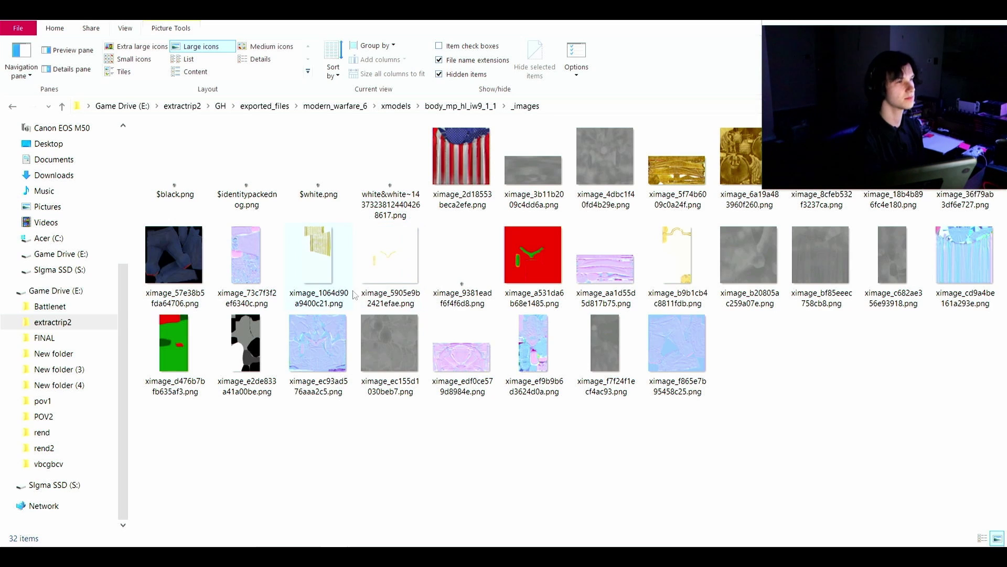
{"action": "left_click", "coordinate": [389, 282]}
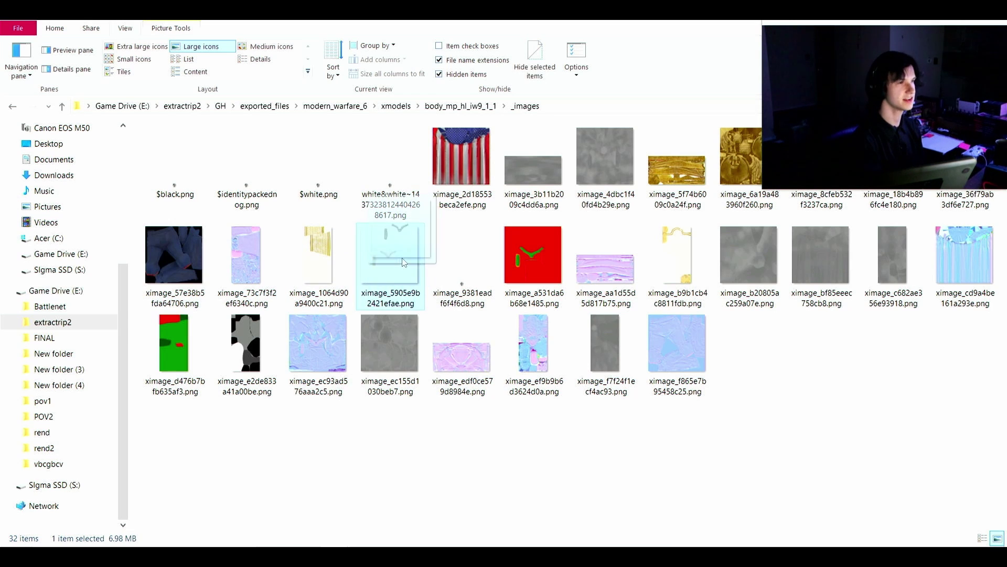
{"action": "double_click", "coordinate": [393, 279]}
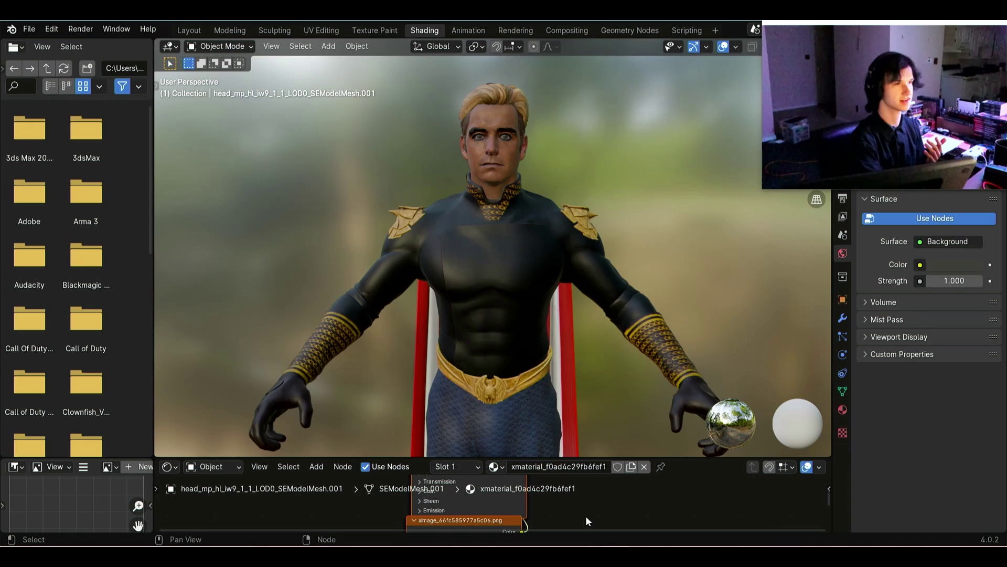
Switch to Blender and examine the character's chest up close and from a distance
{"action": "scroll", "coordinate": [521, 344], "scroll_direction": "up", "scroll_amount": 3}
{"action": "scroll", "coordinate": [521, 345], "scroll_direction": "down", "scroll_amount": 3}
{"action": "scroll", "coordinate": [522, 351], "scroll_direction": "up", "scroll_amount": 2}
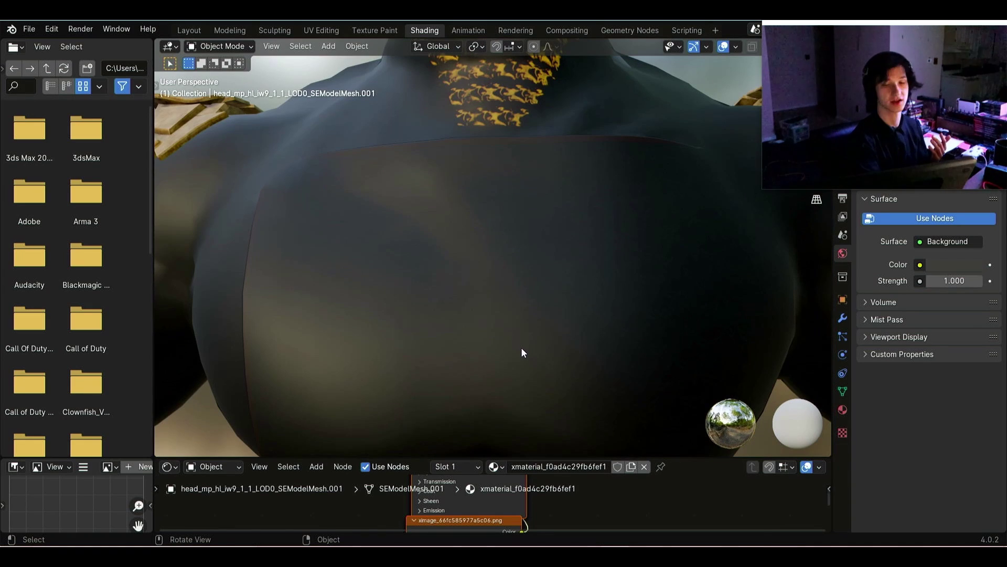
{"action": "scroll", "coordinate": [521, 345], "scroll_direction": "down", "scroll_amount": 6}
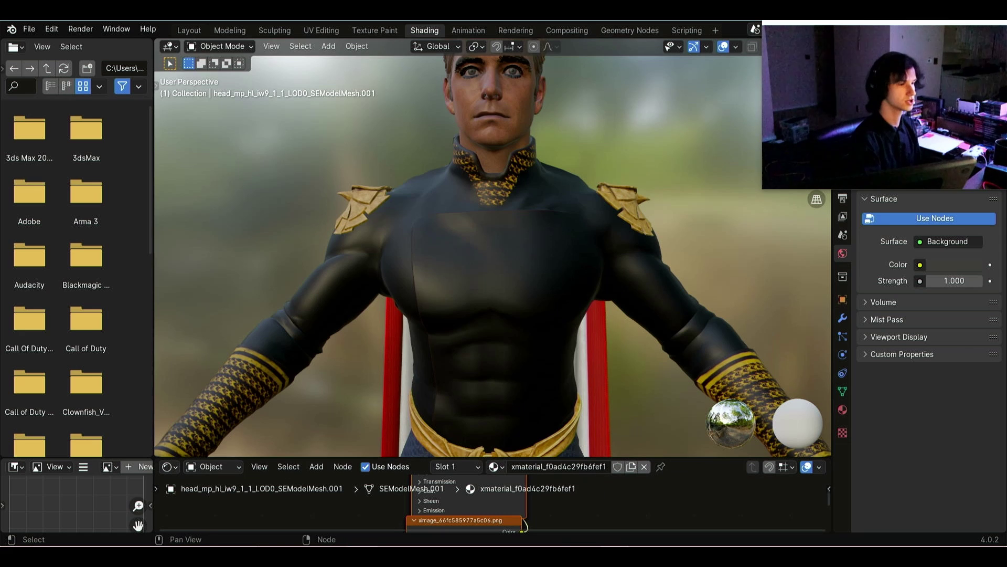
Return to the _images folder in File Explorer and select the striped flag texture ximage_2d18553beca2efe.png
{"action": "left_click", "coordinate": [294, 522]}
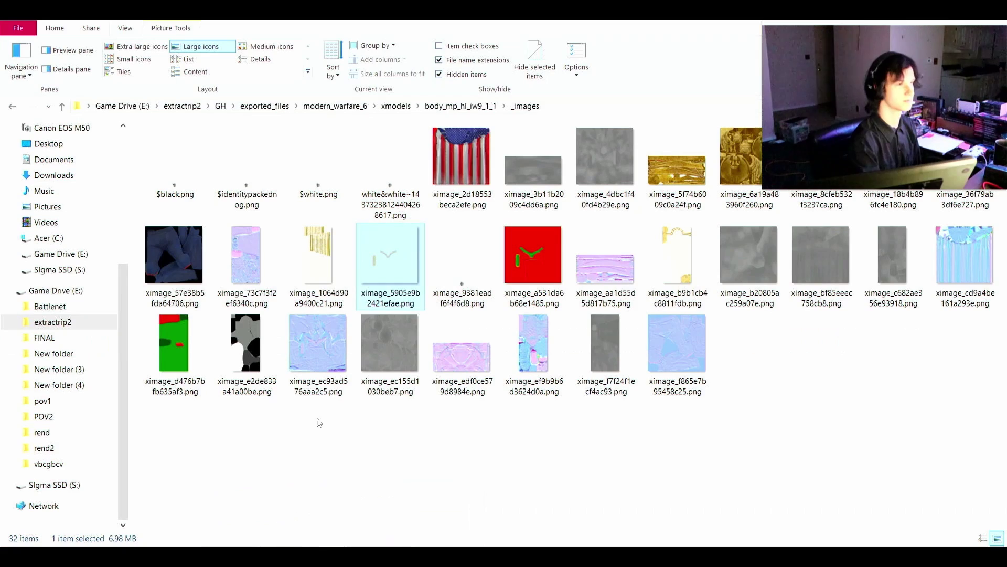
{"action": "mouse_move", "coordinate": [450, 176]}
{"action": "left_mouse_down"}
{"action": "mouse_move", "coordinate": [461, 168]}
{"action": "mouse_move", "coordinate": [441, 174]}
{"action": "mouse_move", "coordinate": [443, 165]}
{"action": "mouse_move", "coordinate": [456, 185]}
{"action": "left_mouse_up"}
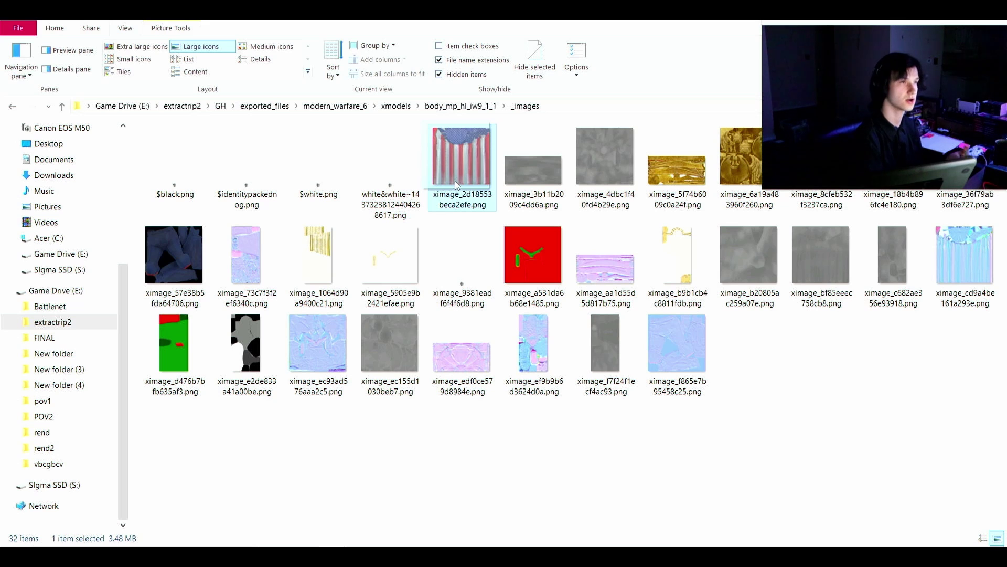
{"action": "left_click_drag", "start_coordinate": [456, 184], "coordinate": [452, 192]}
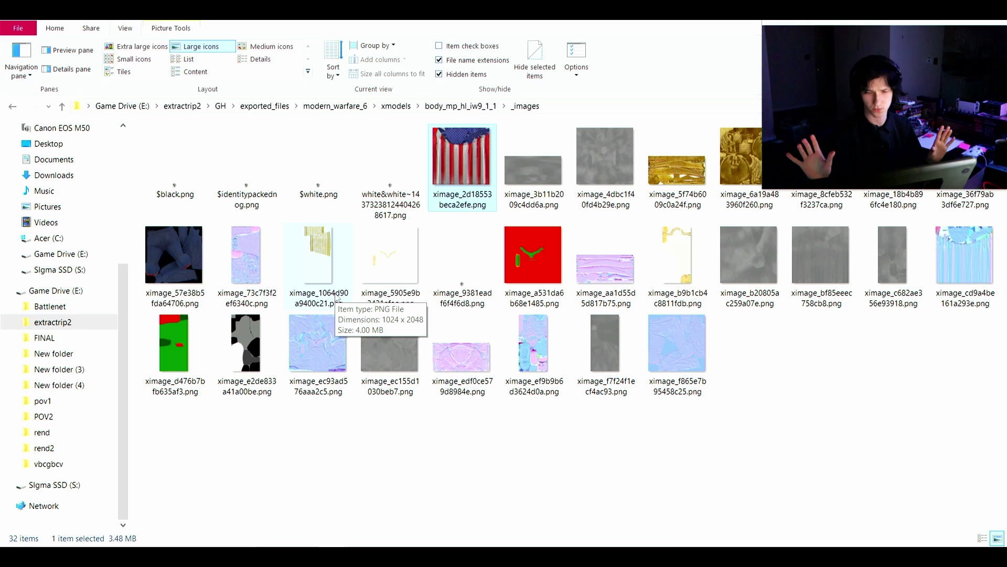
Bring the GameImageUtil window in front of the _images folder and move it clear of more texture thumbnails
{"action": "key", "text": "alt+Tab"}
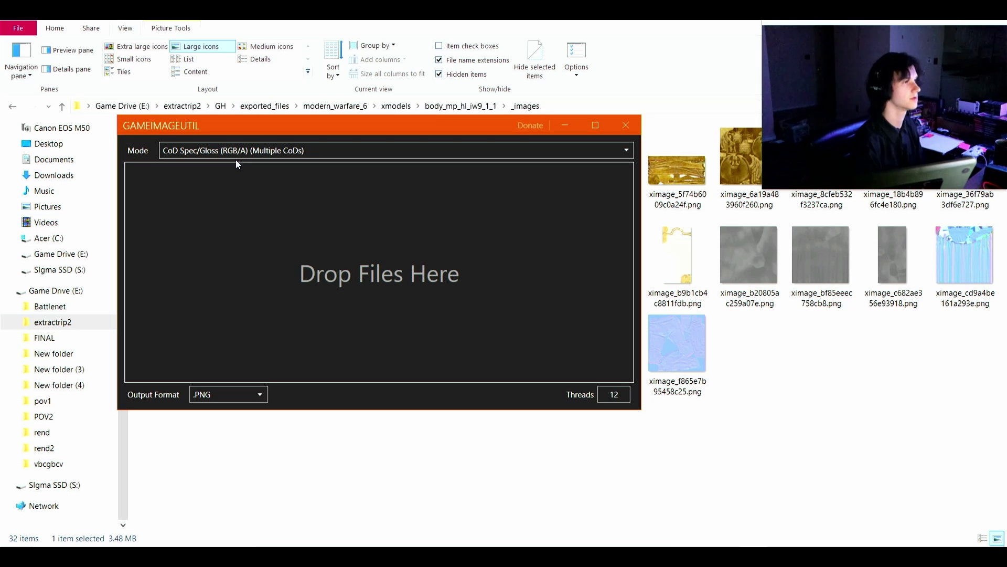
{"action": "left_click_drag", "start_coordinate": [433, 124], "coordinate": [354, 59]}
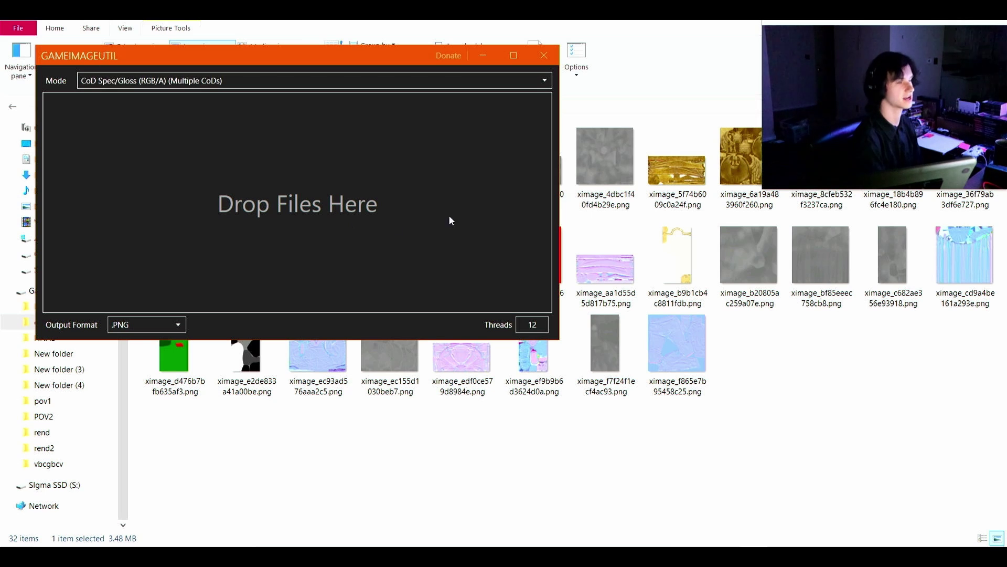
Return to the _images folder and select the purple normal map ximage_aa1d55d5d817b75.png
{"action": "left_click", "coordinate": [805, 354]}
{"action": "left_click", "coordinate": [480, 169]}
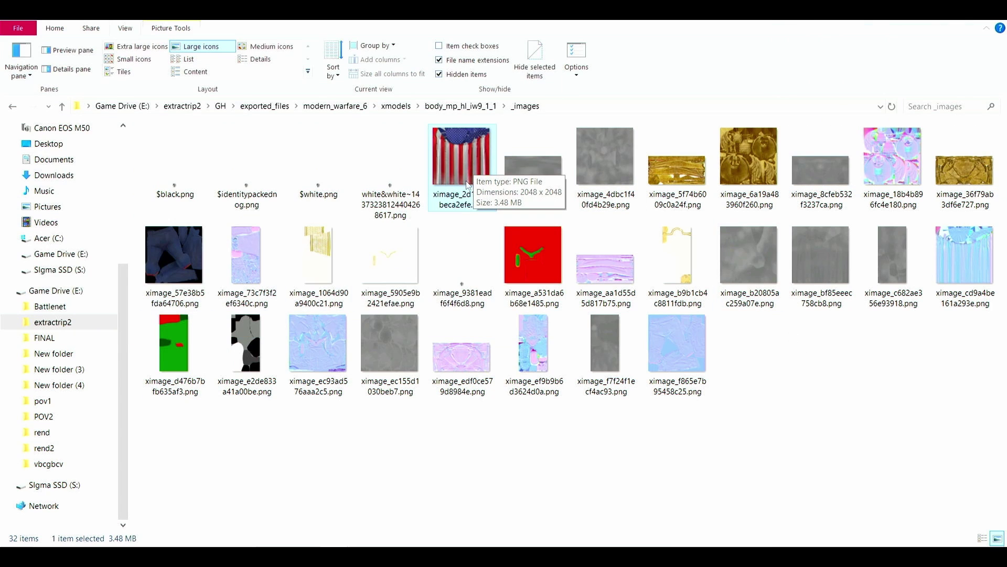
{"action": "left_click", "coordinate": [615, 282]}
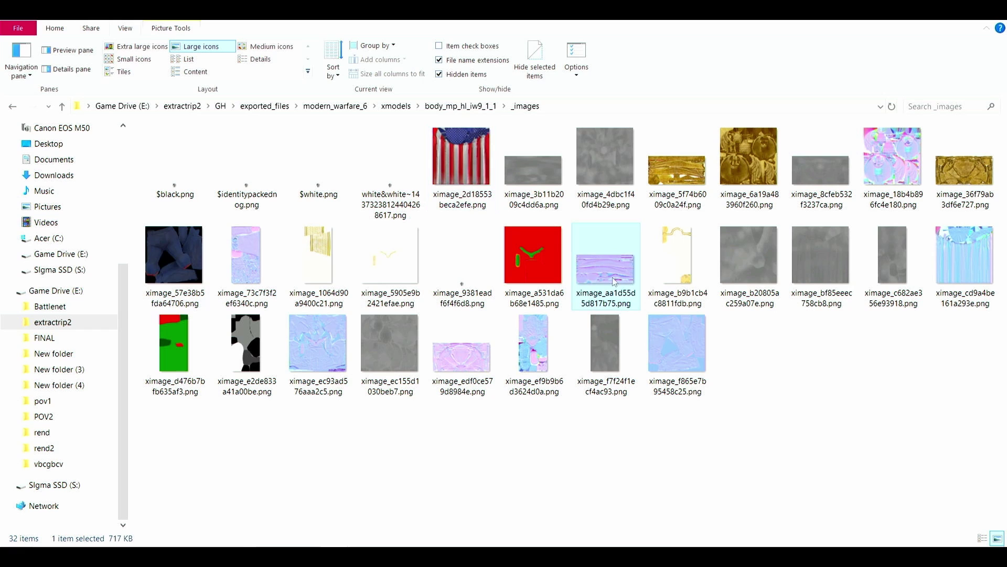
Examine the bluish normal maps, the coloured textures and the grey detail textures in the _images folder
{"action": "left_click", "coordinate": [677, 344]}
{"action": "left_click", "coordinate": [892, 157]}
{"action": "left_click", "coordinate": [961, 254]}
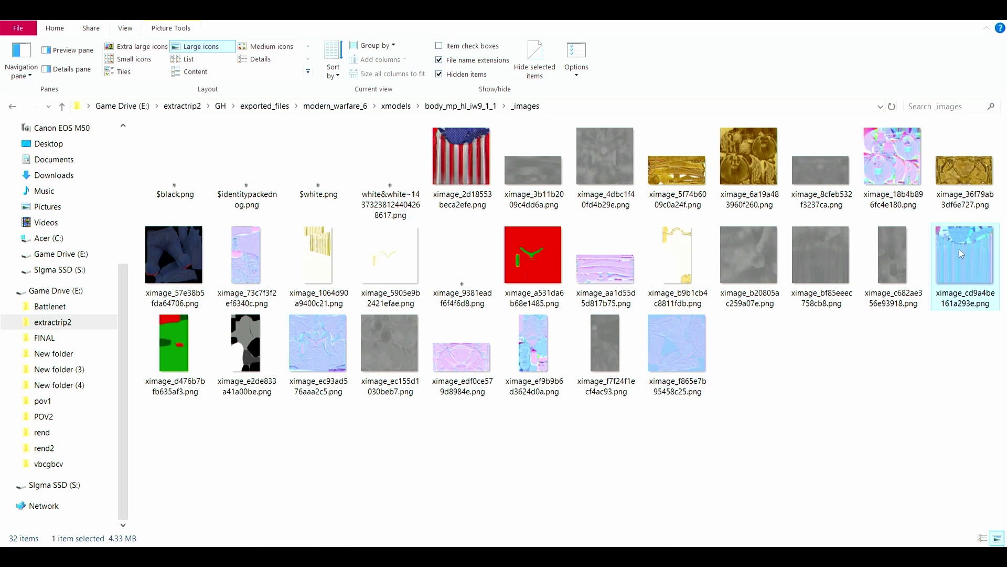
{"action": "left_click", "coordinate": [479, 181]}
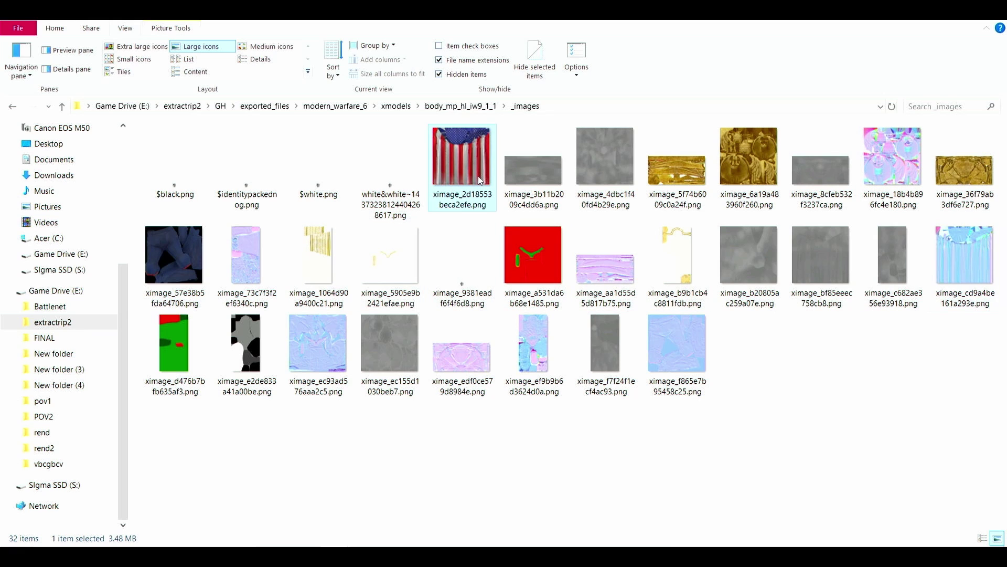
{"action": "left_click", "coordinate": [748, 158]}
{"action": "left_click", "coordinate": [580, 180]}
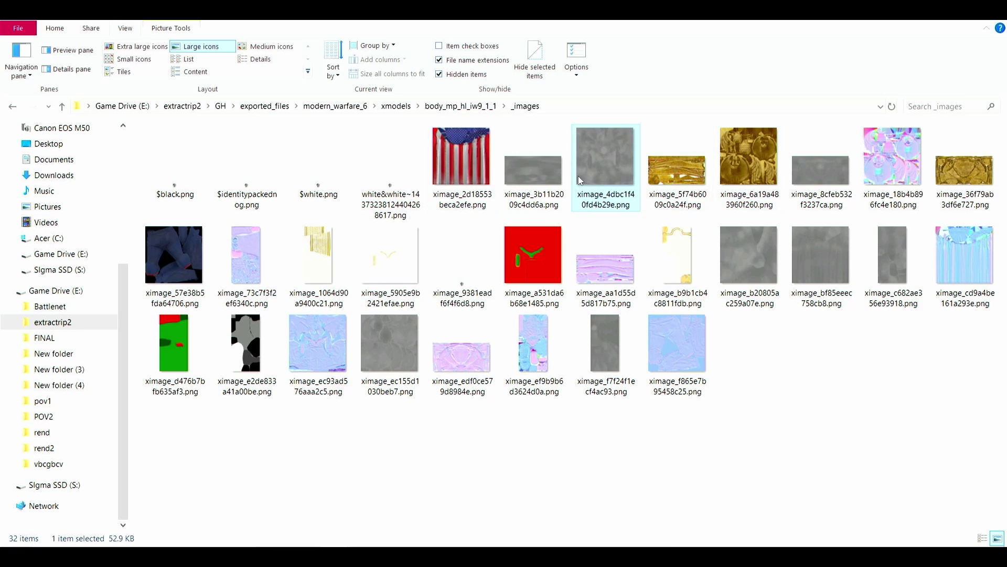
{"action": "left_click", "coordinate": [530, 184]}
{"action": "left_click", "coordinate": [817, 183]}
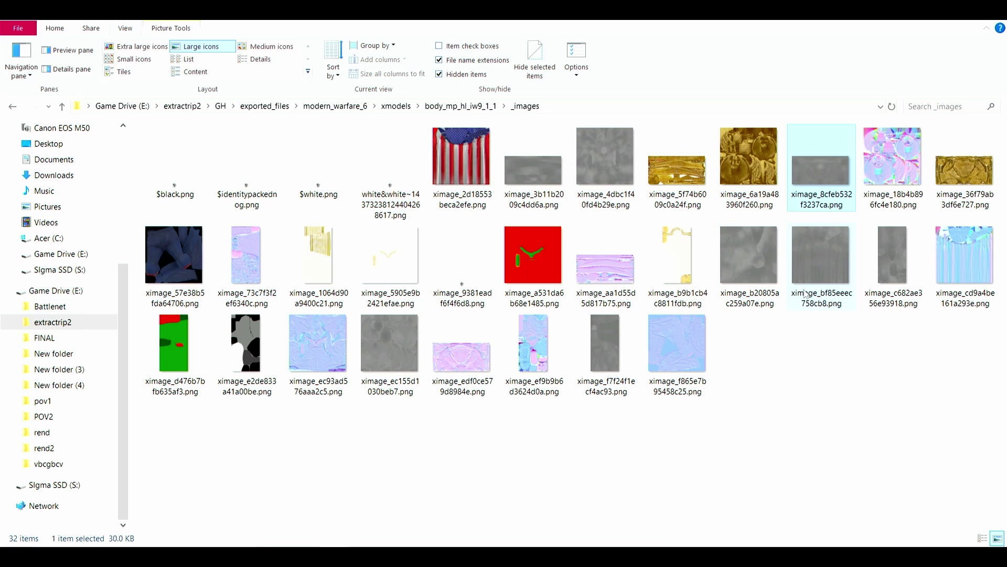
{"action": "mouse_move", "coordinate": [805, 295]}
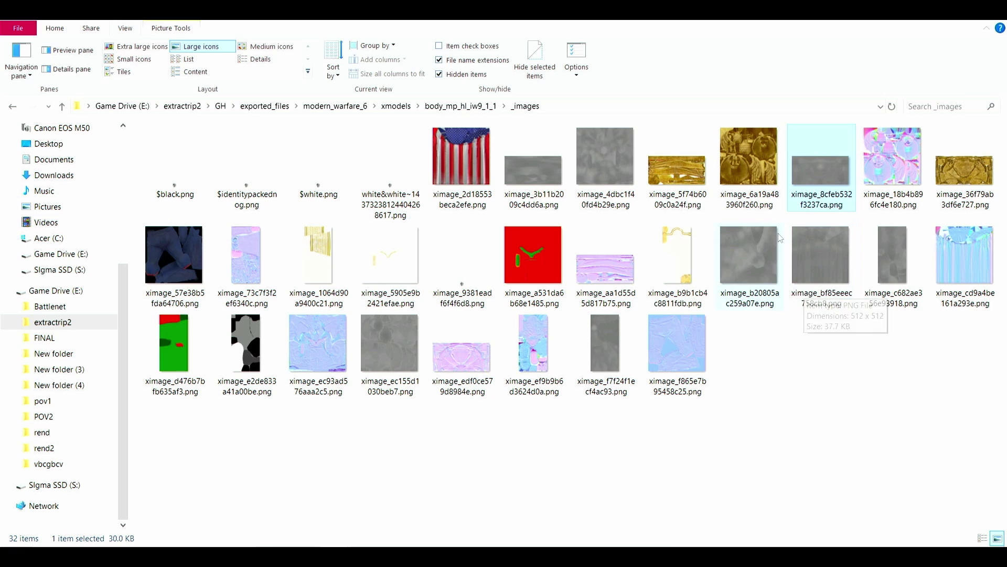
Process the eight colour textures, including the flag, gold, white and dark blue suit images, in GameImageUtil's CoD Spec/Gloss (RGB/A) (Multiple CoDs) mode
{"action": "left_click", "coordinate": [742, 173]}
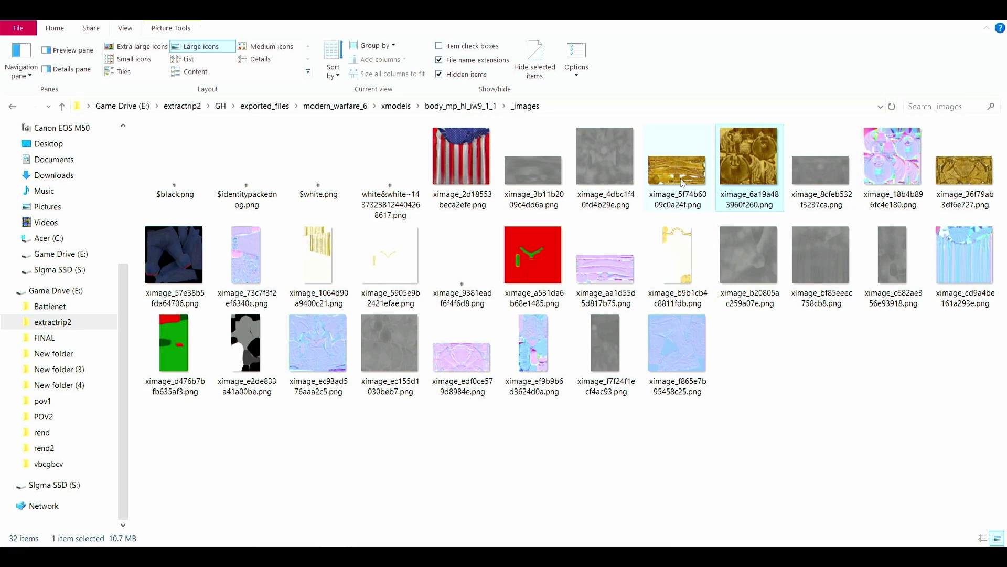
{"action": "left_click", "coordinate": [682, 183], "text": "ctrl"}
{"action": "left_click", "coordinate": [471, 182], "text": "ctrl"}
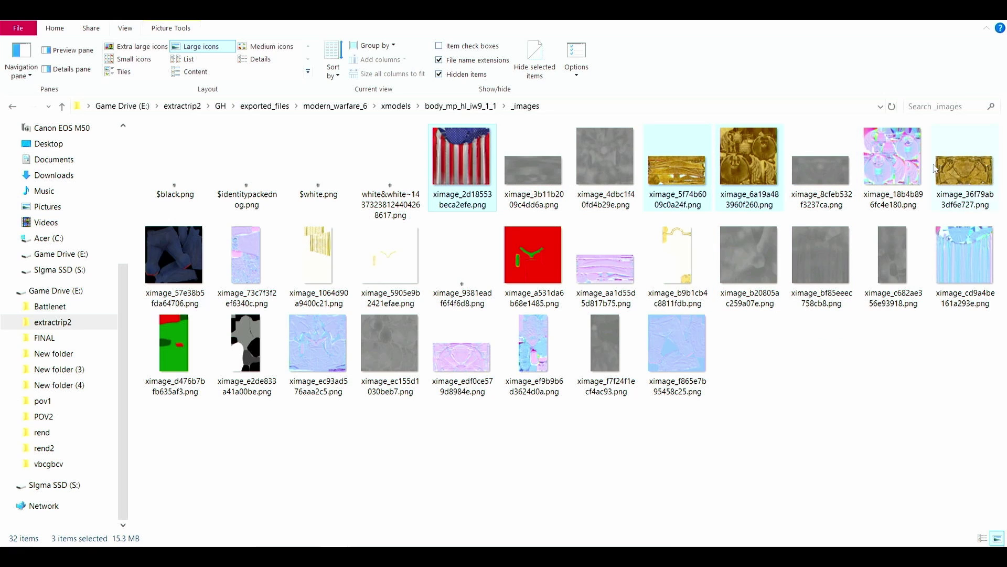
{"action": "left_click", "coordinate": [938, 168], "text": "ctrl"}
{"action": "left_click", "coordinate": [649, 268], "text": "ctrl"}
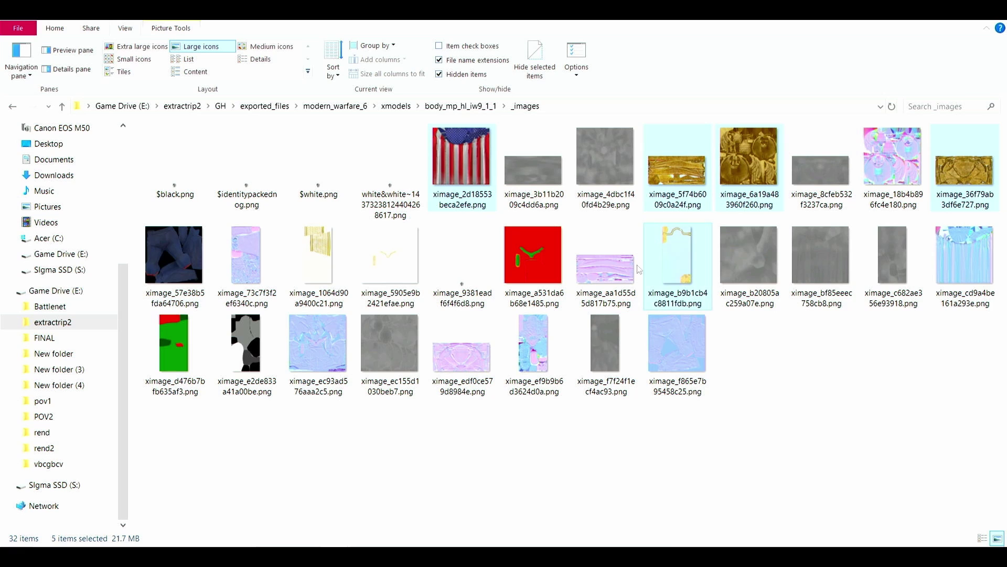
{"action": "left_click", "coordinate": [396, 262], "text": "ctrl"}
{"action": "left_click", "coordinate": [325, 268], "text": "ctrl"}
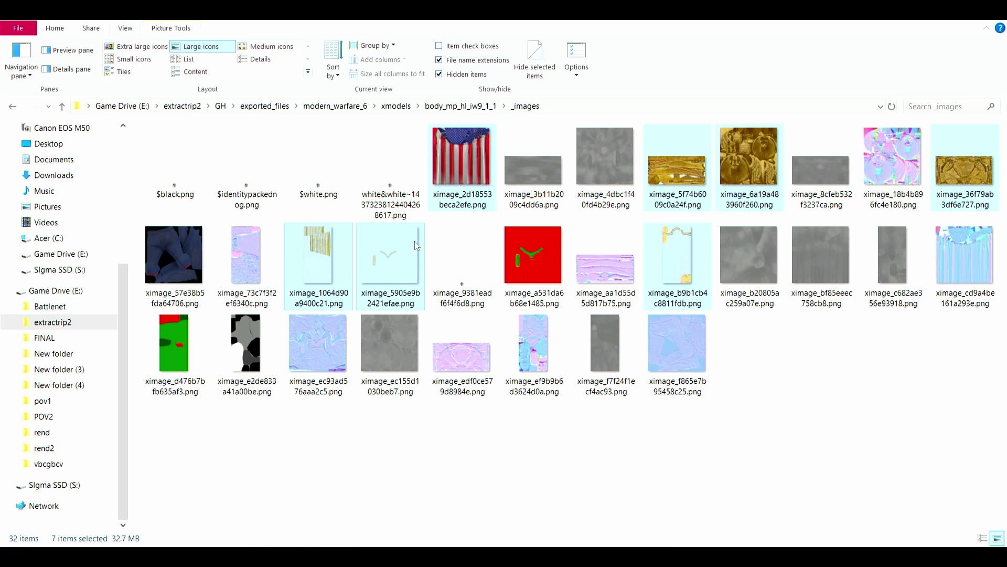
{"action": "left_click", "coordinate": [184, 257], "text": "ctrl"}
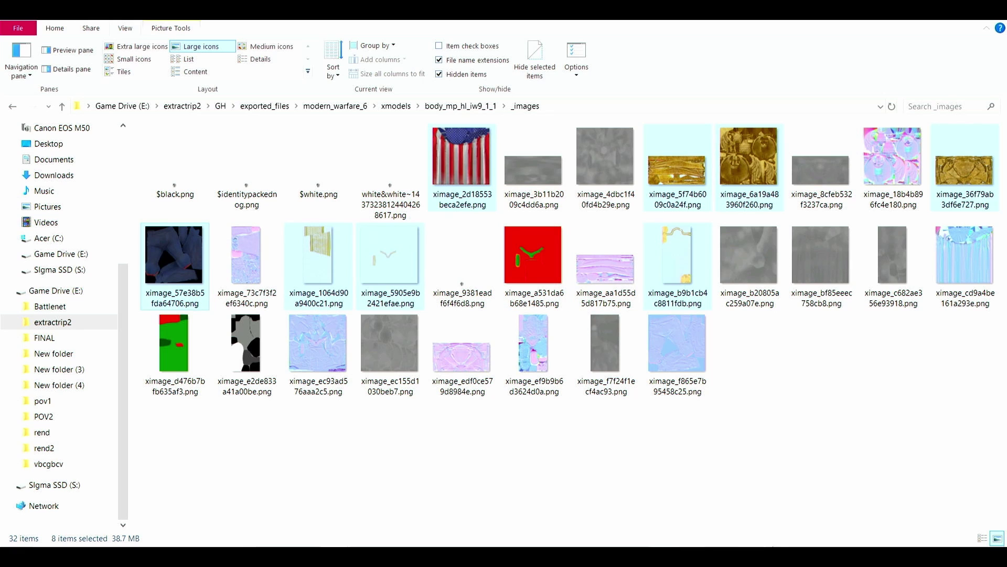
{"action": "key", "text": "alt+Tab"}
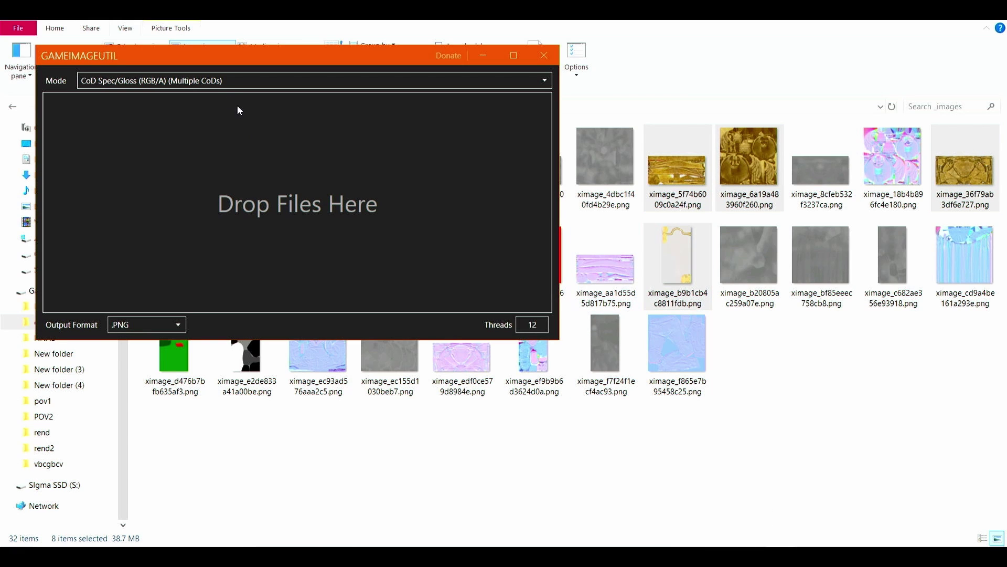
{"action": "left_click_drag", "start_coordinate": [678, 257], "coordinate": [349, 193]}
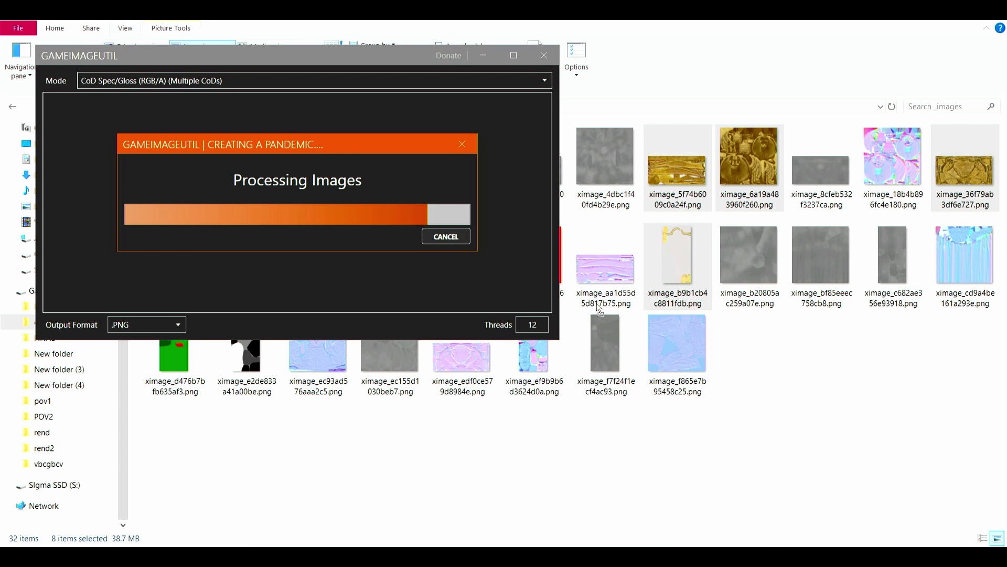
View the texture ximage_1064d90a9400c21.png and its generated _g and _s images, and close the image viewer
{"action": "left_click", "coordinate": [834, 251]}
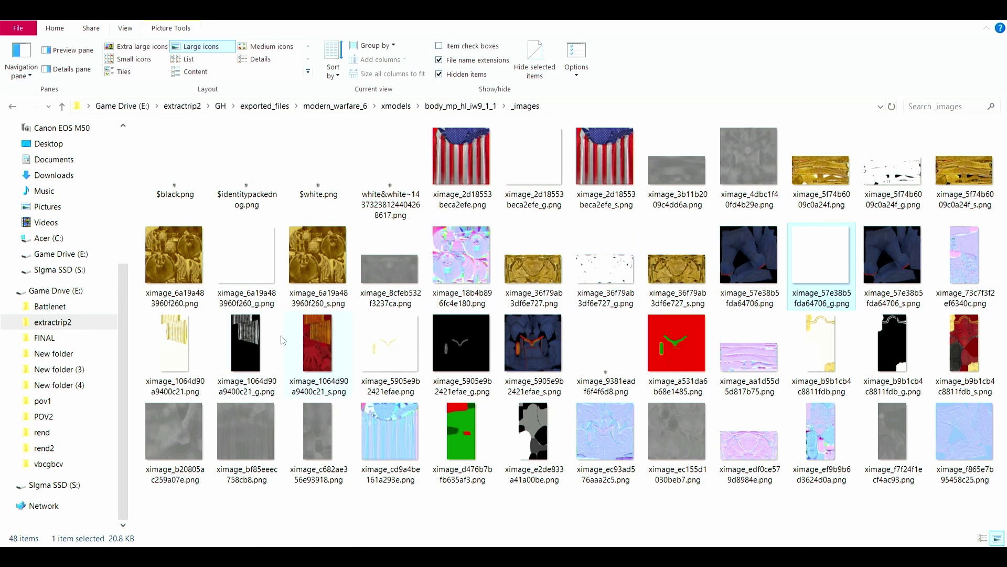
{"action": "double_click", "coordinate": [174, 344]}
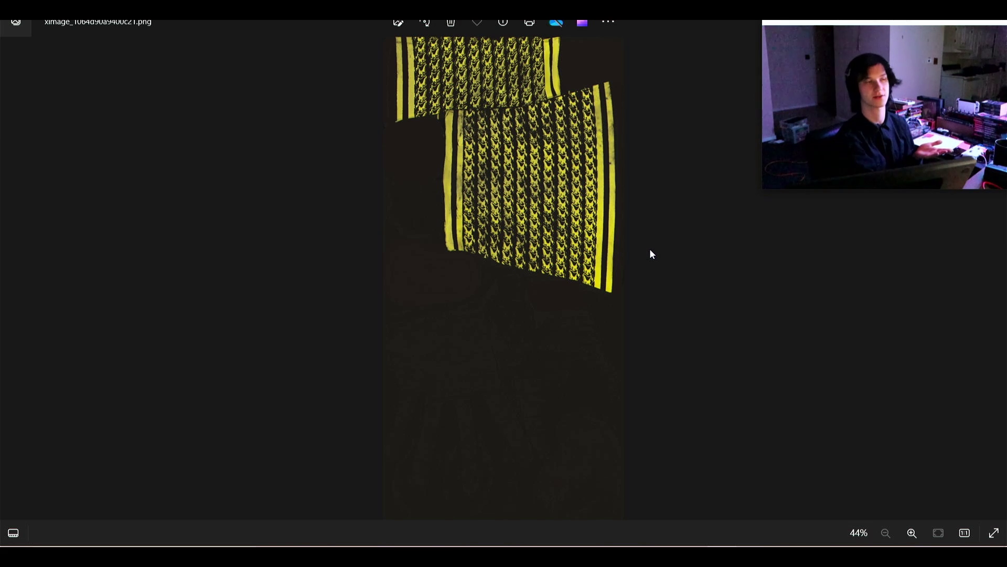
{"action": "key", "text": "Right"}
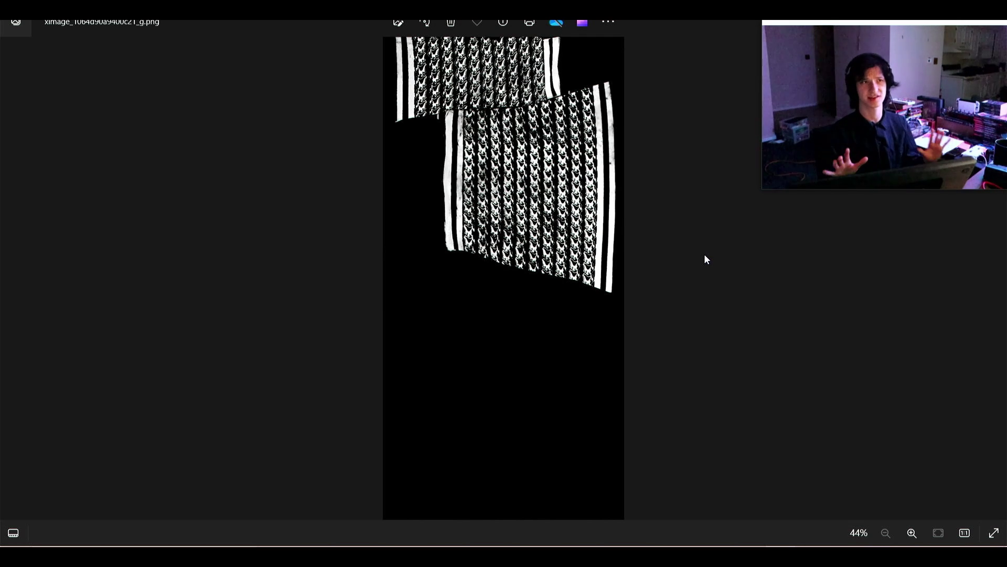
{"action": "key", "text": "Right"}
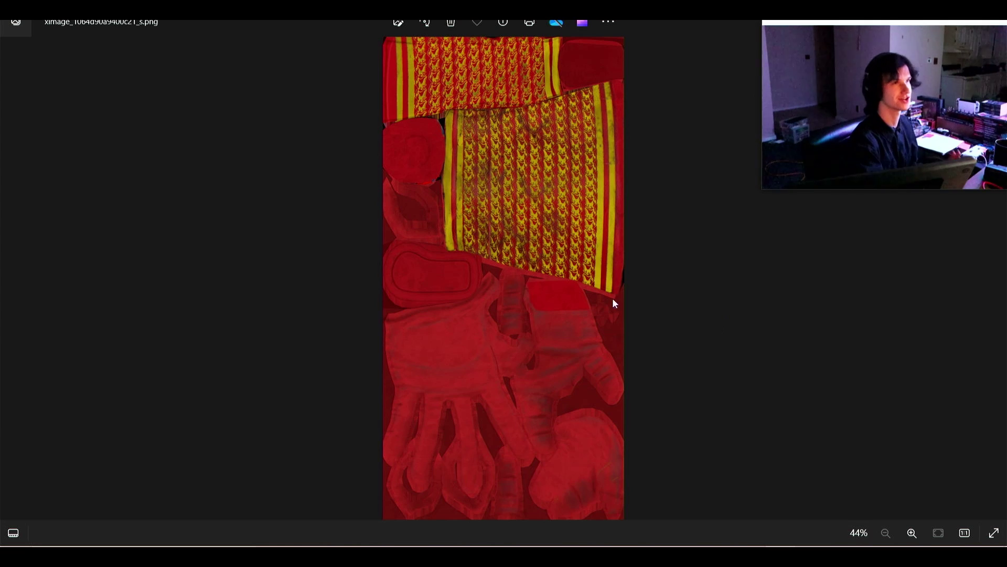
{"action": "key", "text": "Escape"}
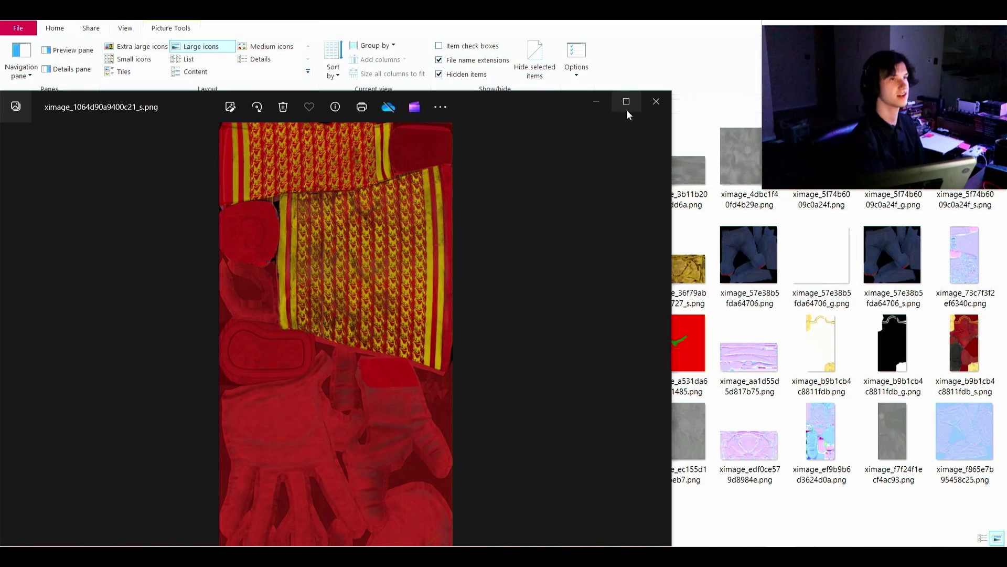
{"action": "left_click", "coordinate": [664, 100]}
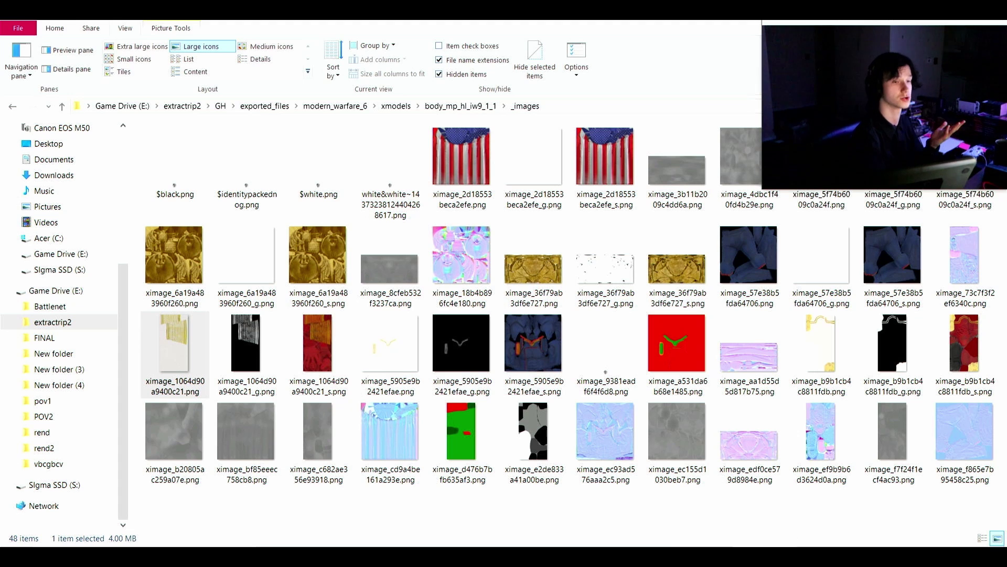
Set the GameImageUtil mode to CoD Normal/Gloss/Occlusion (Infinite Warfare/Modern Warfare)
{"action": "key", "text": "alt+Tab"}
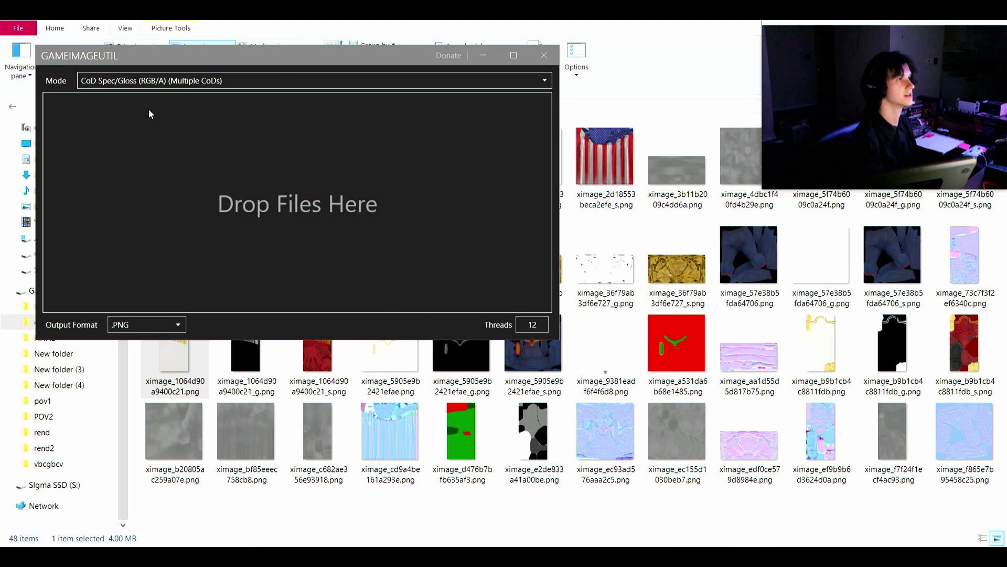
{"action": "left_click", "coordinate": [151, 82]}
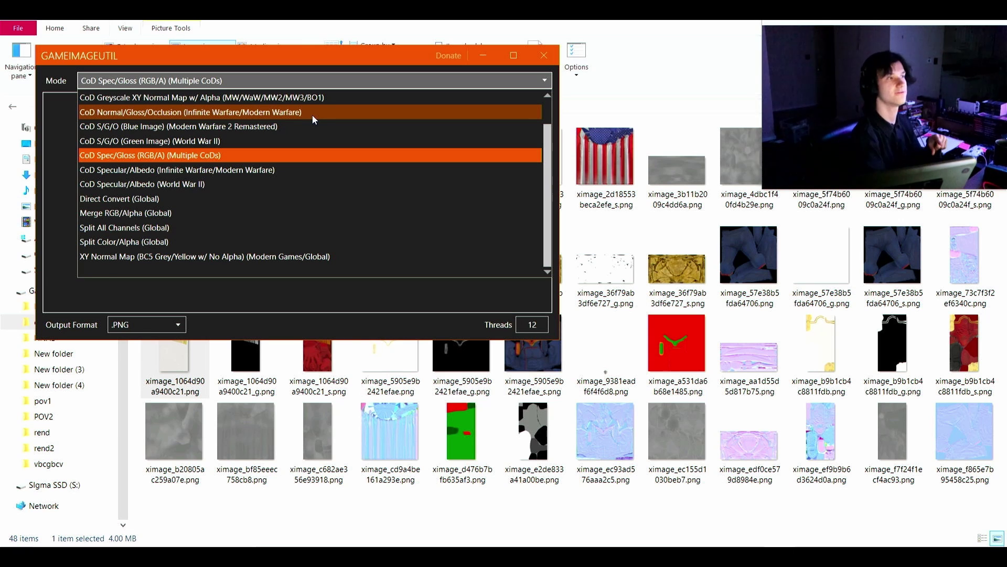
{"action": "left_click", "coordinate": [353, 113]}
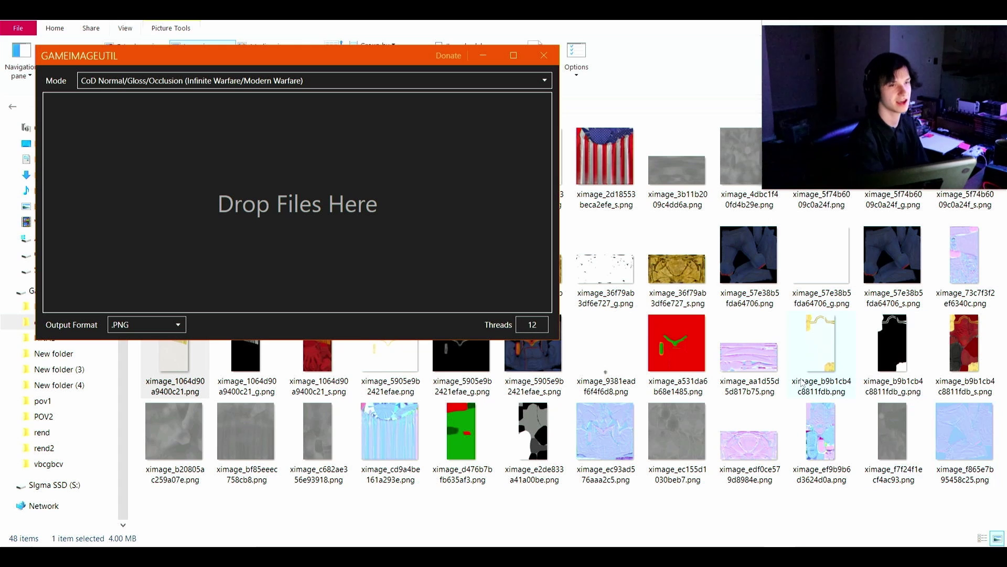
Process the eight purple and blue normal map textures from the _images folder in GameImageUtil
{"action": "left_click", "coordinate": [764, 361]}
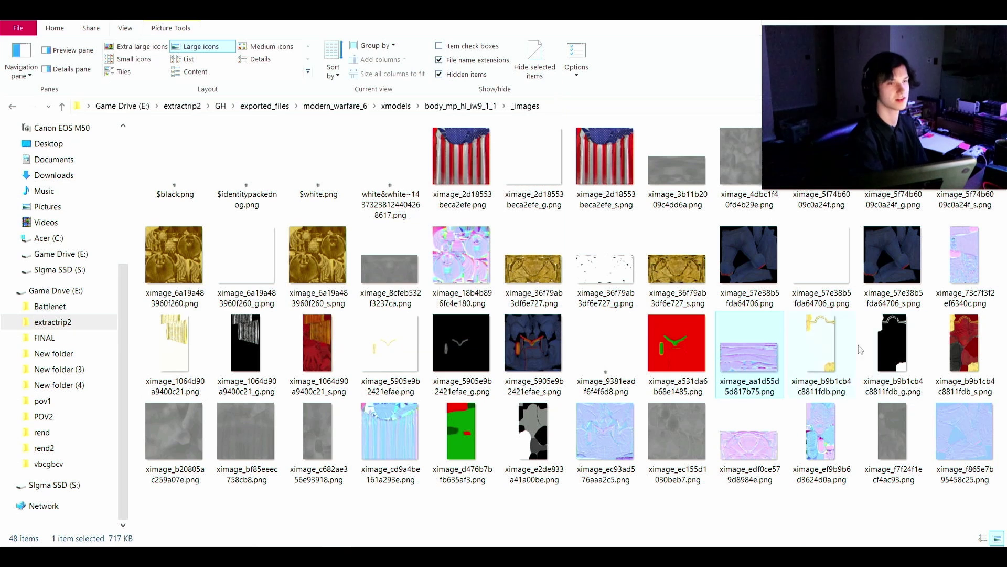
{"action": "left_click", "coordinate": [963, 271], "text": "ctrl"}
{"action": "left_click", "coordinate": [964, 433], "text": "ctrl"}
{"action": "left_click", "coordinate": [821, 433], "text": "ctrl"}
{"action": "left_click", "coordinate": [749, 440], "text": "ctrl"}
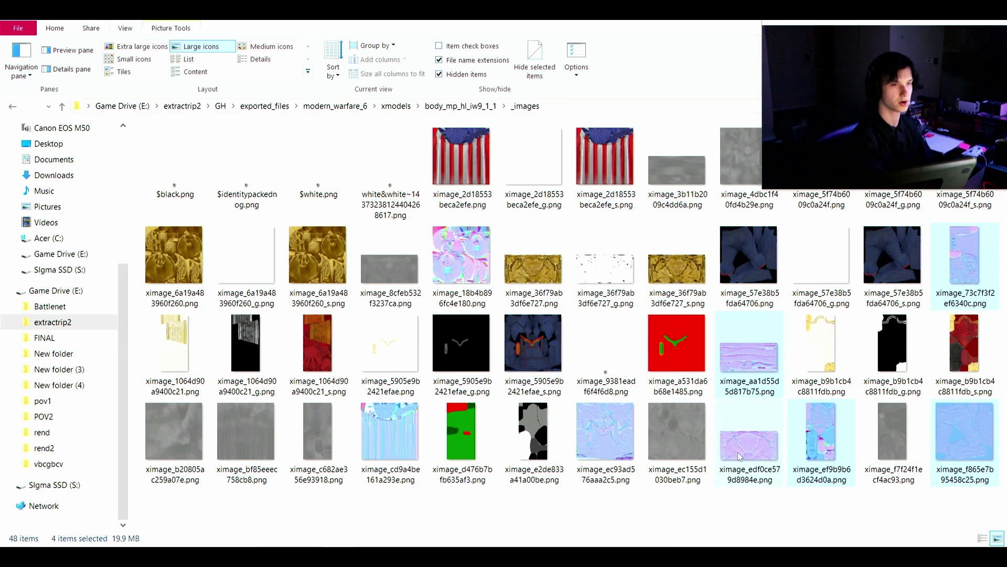
{"action": "left_click", "coordinate": [634, 436], "text": "ctrl"}
{"action": "left_click", "coordinate": [391, 430], "text": "ctrl"}
{"action": "left_click", "coordinate": [461, 256], "text": "ctrl"}
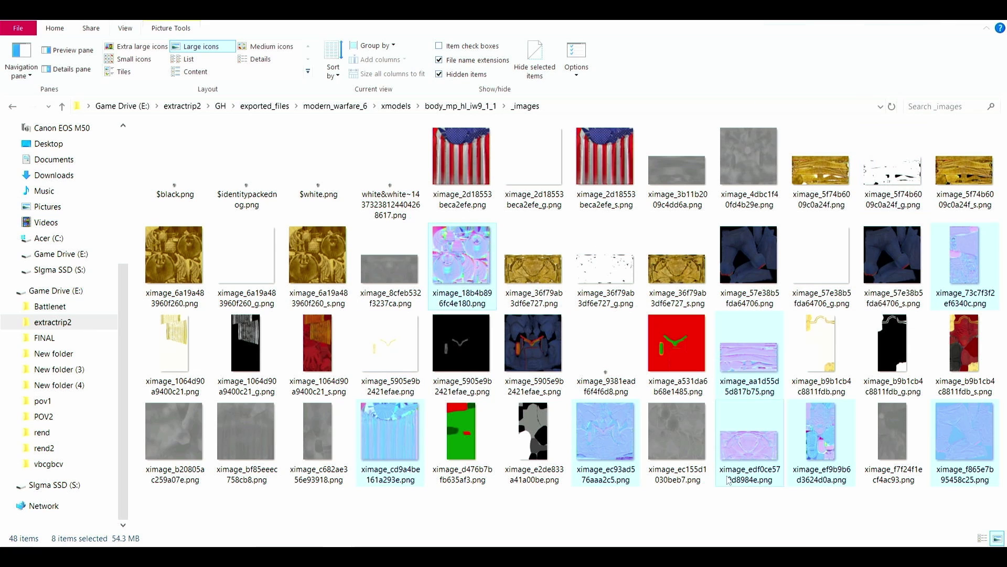
{"action": "key", "text": "alt+Tab"}
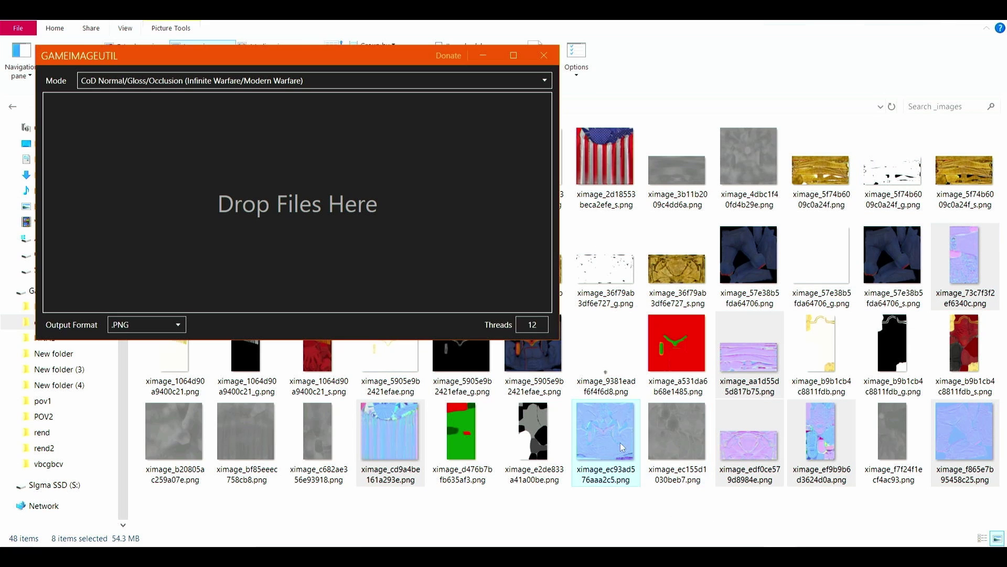
{"action": "left_click_drag", "start_coordinate": [624, 446], "coordinate": [456, 215]}
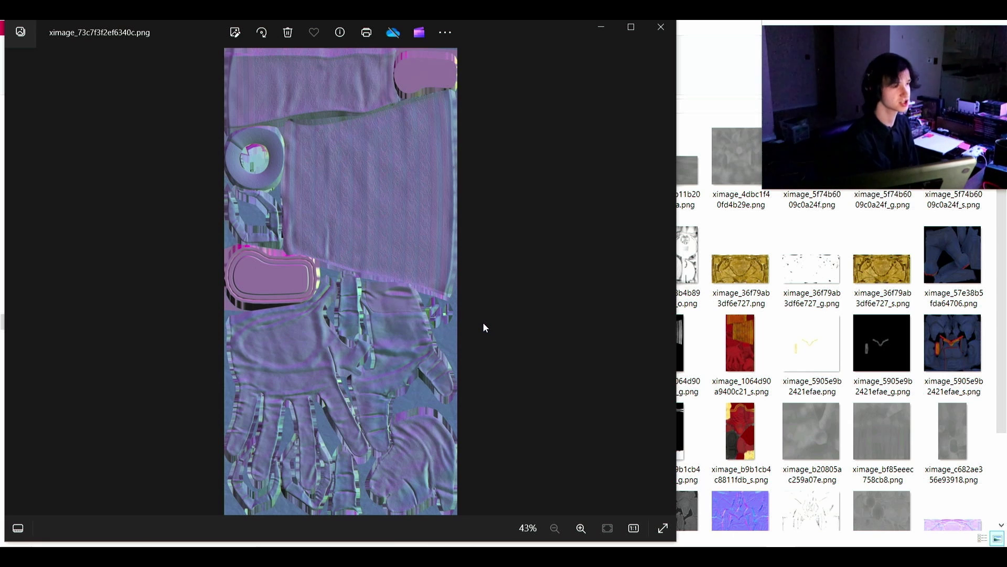
Compare the gloss, normal and occlusion images generated from the glove texture ximage_73c7f3f2ef6340c.png
{"action": "key", "text": "Right"}
{"action": "key", "text": "Right"}
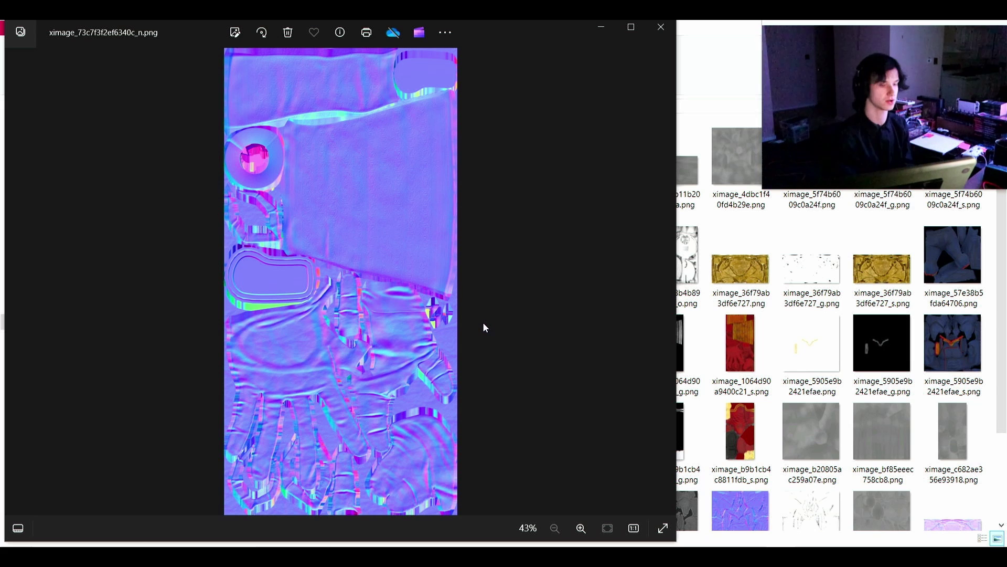
{"action": "key", "text": "Left"}
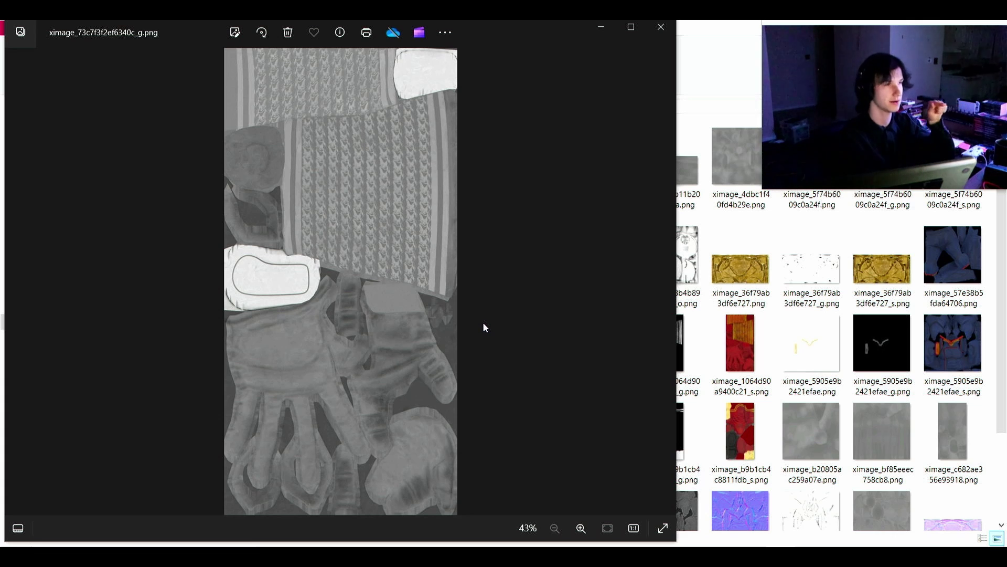
{"action": "key", "text": "Right"}
{"action": "key", "text": "Right"}
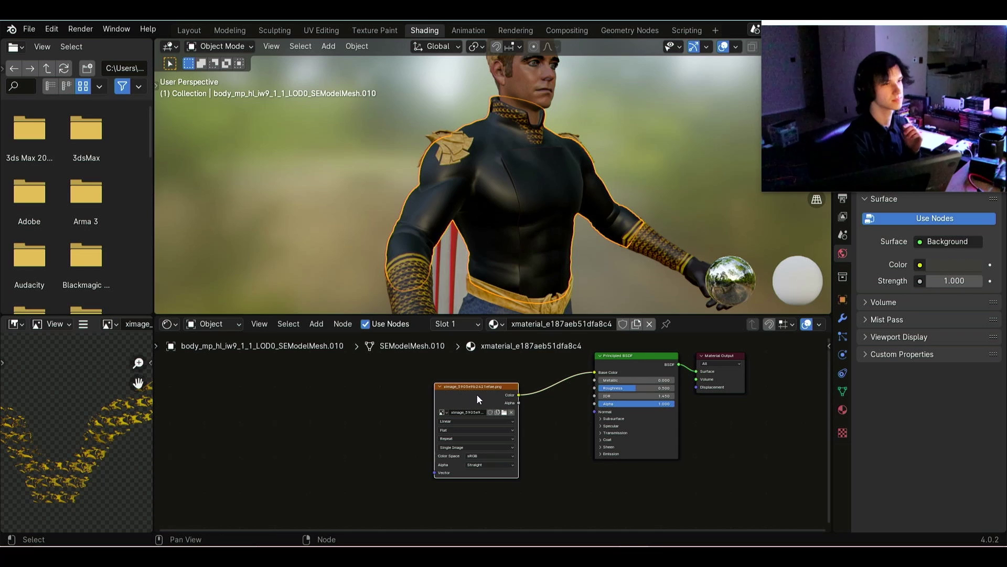
In Blender's shader editor, move the image texture node slightly away from the Principled BSDF node, show the whole texture preview, and select the Principled BSDF
{"action": "left_click_drag", "start_coordinate": [477, 388], "coordinate": [464, 377]}
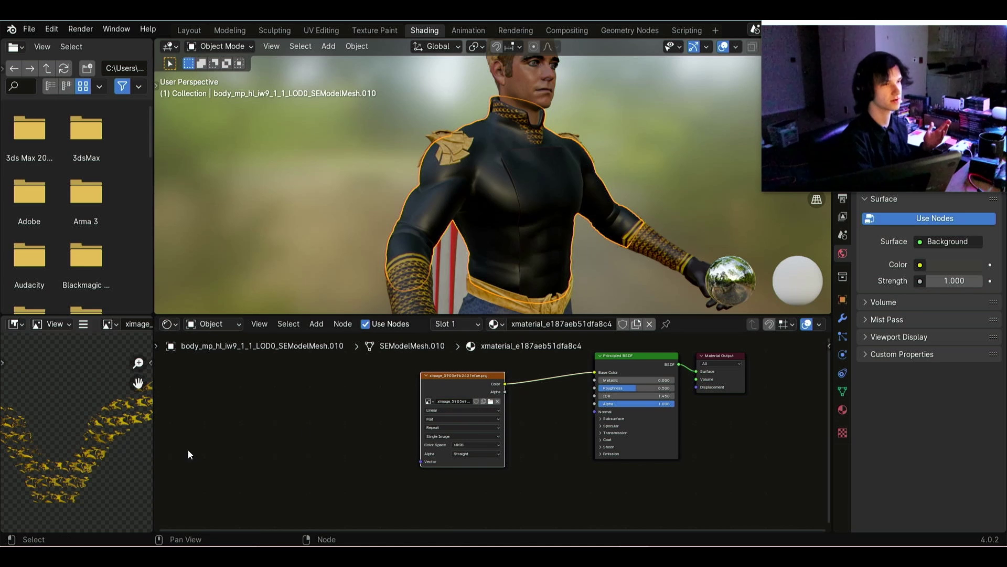
{"action": "scroll", "coordinate": [99, 442], "scroll_direction": "down", "scroll_amount": 2}
{"action": "scroll", "coordinate": [79, 445], "scroll_direction": "down", "scroll_amount": 2}
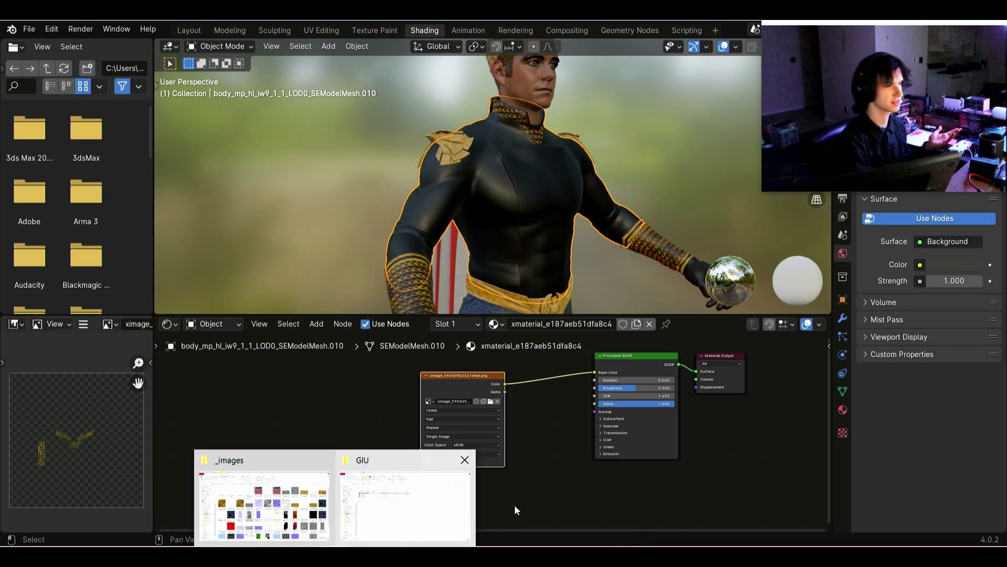
{"action": "left_click", "coordinate": [587, 494]}
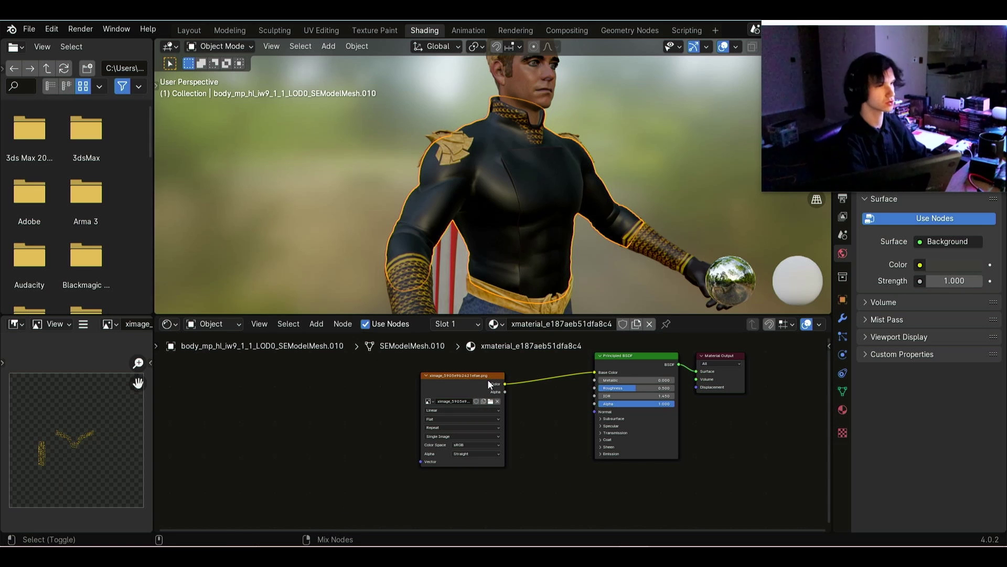
{"action": "left_click_drag", "start_coordinate": [487, 379], "coordinate": [634, 361]}
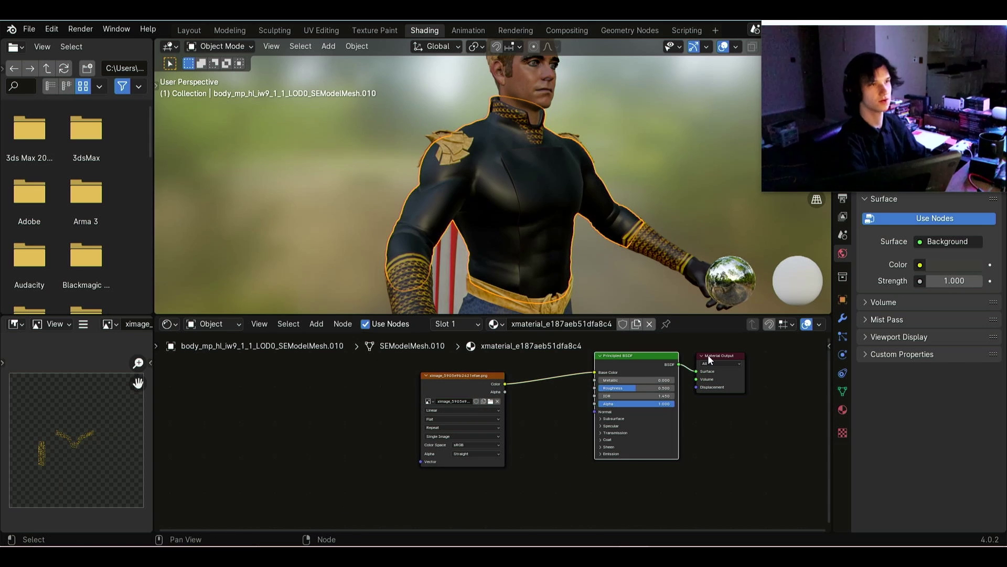
Show the add-on list in Blender's Preferences, activate its search field, and close the Preferences
{"action": "left_click", "coordinate": [52, 29]}
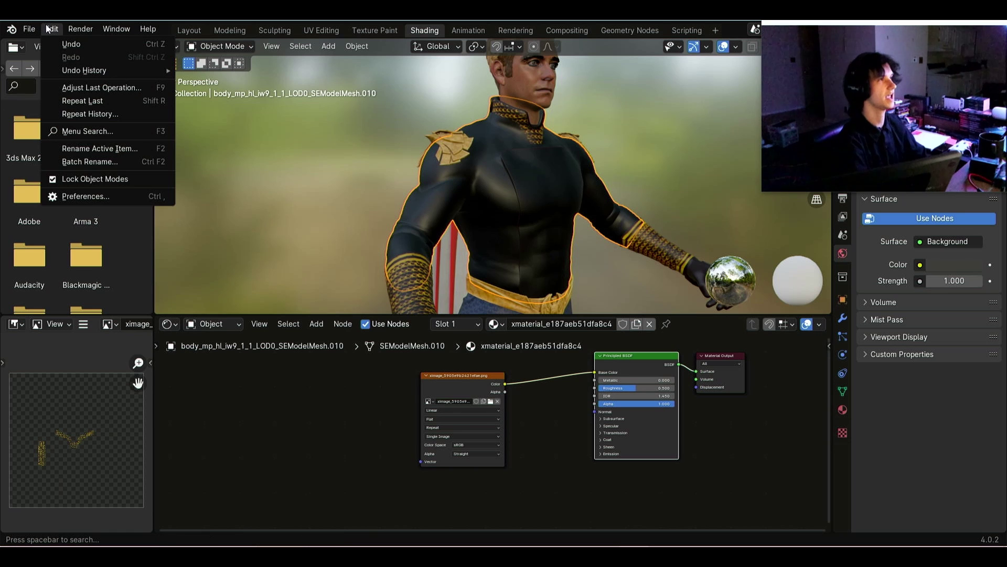
{"action": "left_click", "coordinate": [89, 195]}
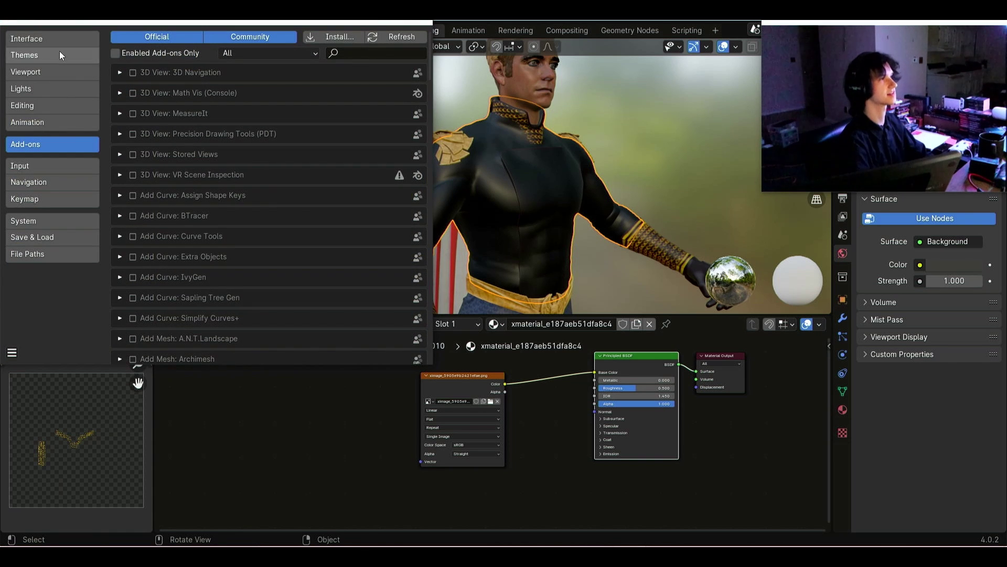
{"action": "left_click", "coordinate": [399, 52]}
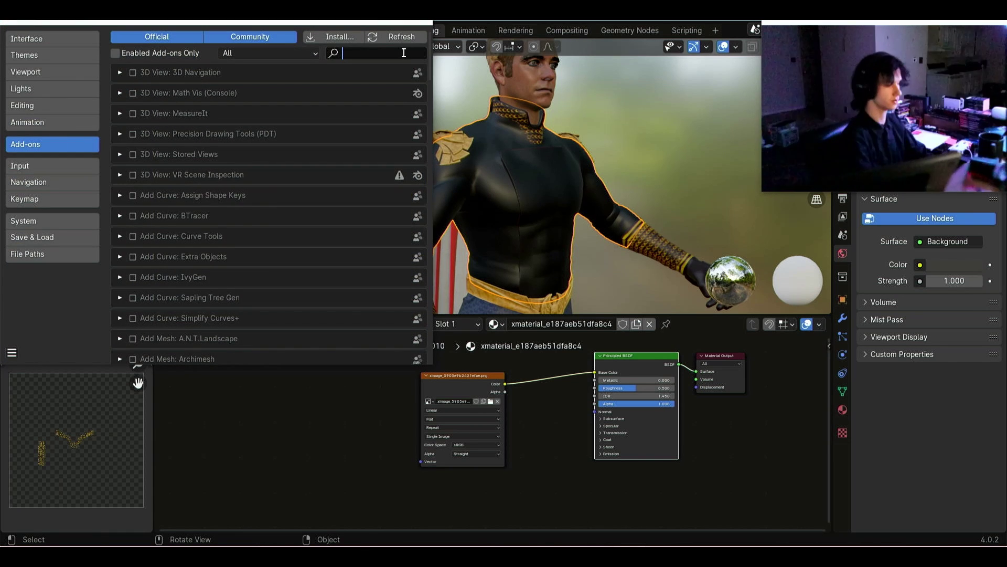
{"action": "left_click", "coordinate": [420, 21]}
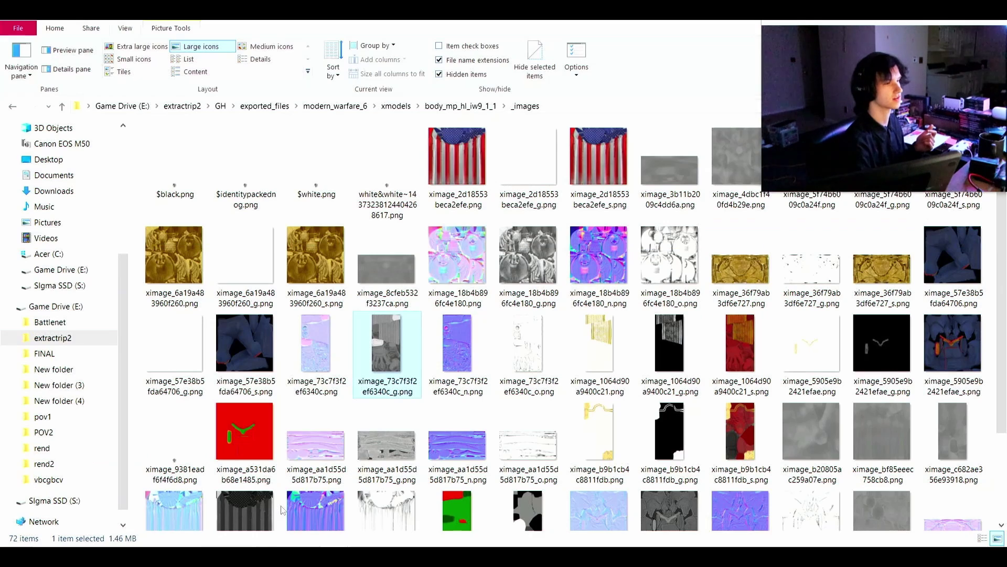
Switch to the _images folder and compare ximage_5905e9b2421efae.png with its ximage_5905e9b2421efae_s.png version
{"action": "left_click", "coordinate": [284, 508]}
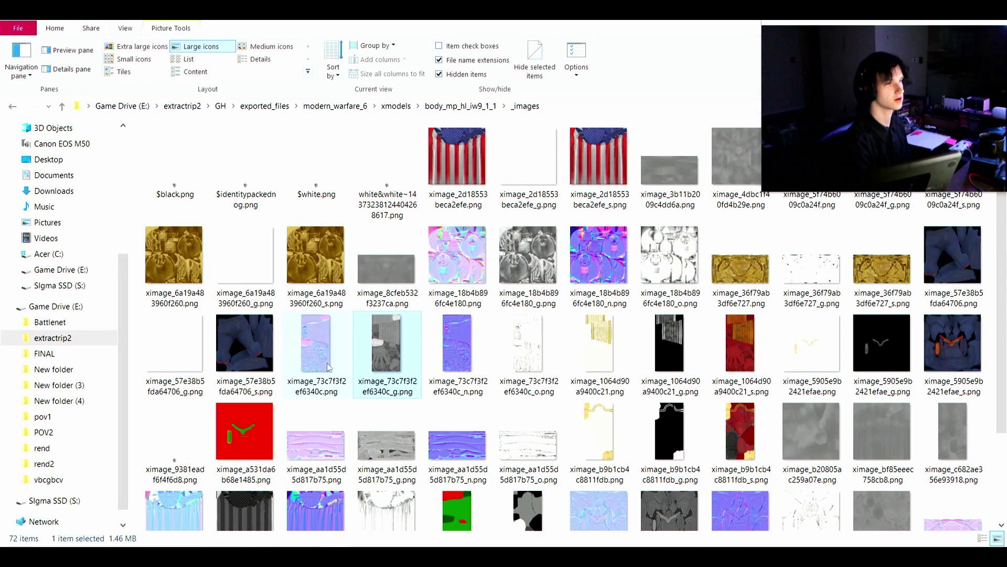
{"action": "scroll", "coordinate": [750, 419], "scroll_direction": "down", "scroll_amount": 1}
{"action": "scroll", "coordinate": [760, 409], "scroll_direction": "up", "scroll_amount": 1}
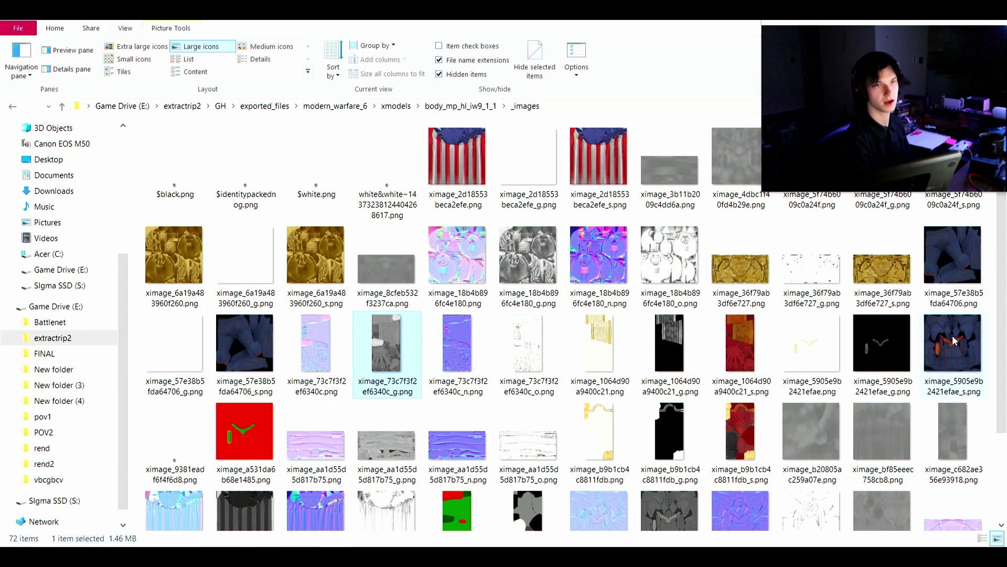
{"action": "double_click", "coordinate": [812, 343]}
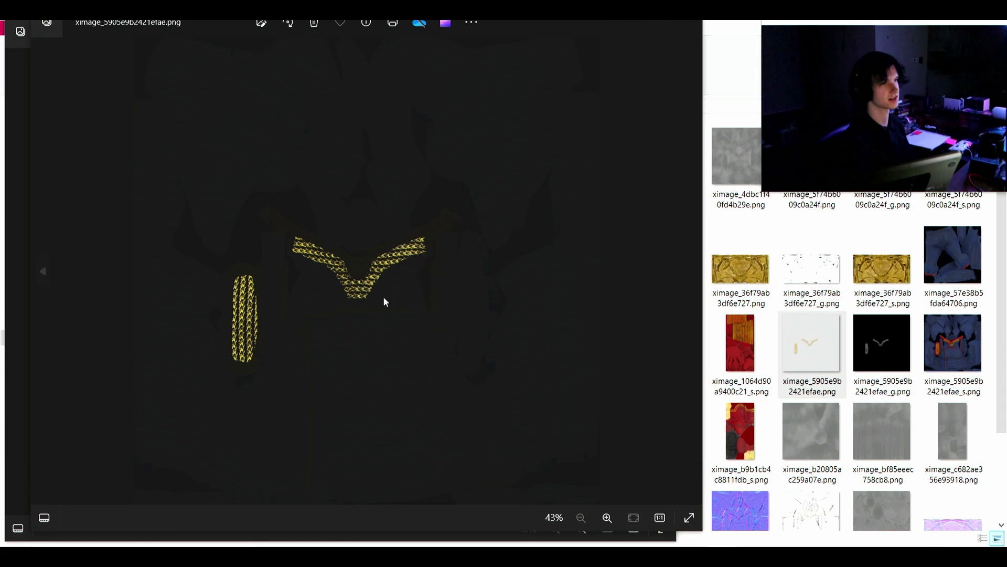
{"action": "key", "text": "Right"}
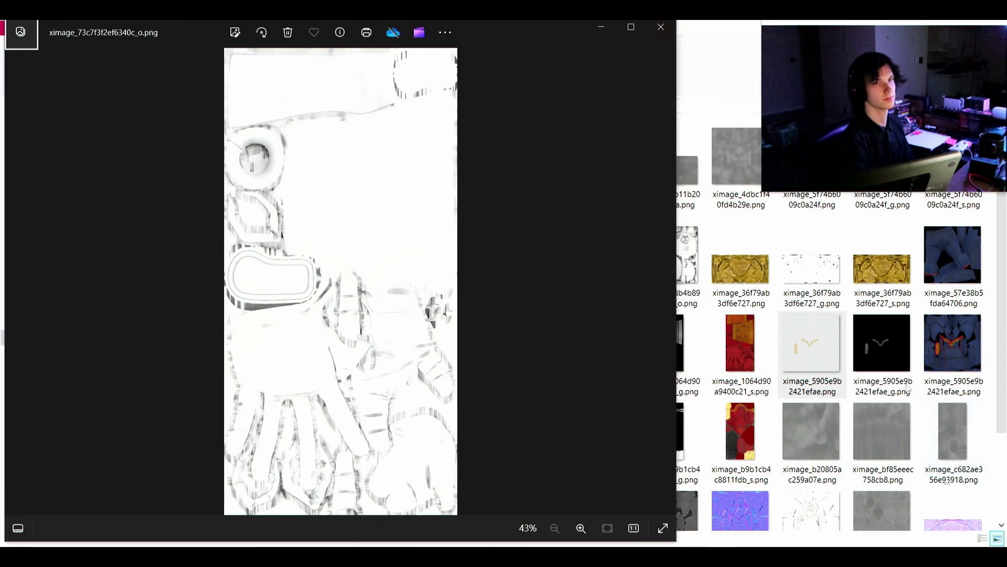
{"action": "left_click", "coordinate": [953, 356]}
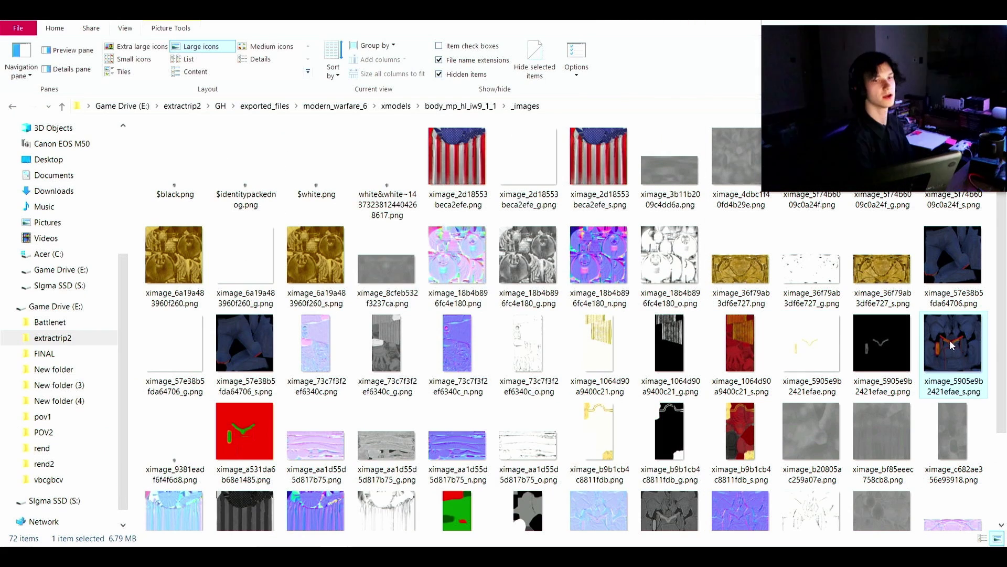
{"action": "double_click", "coordinate": [951, 344]}
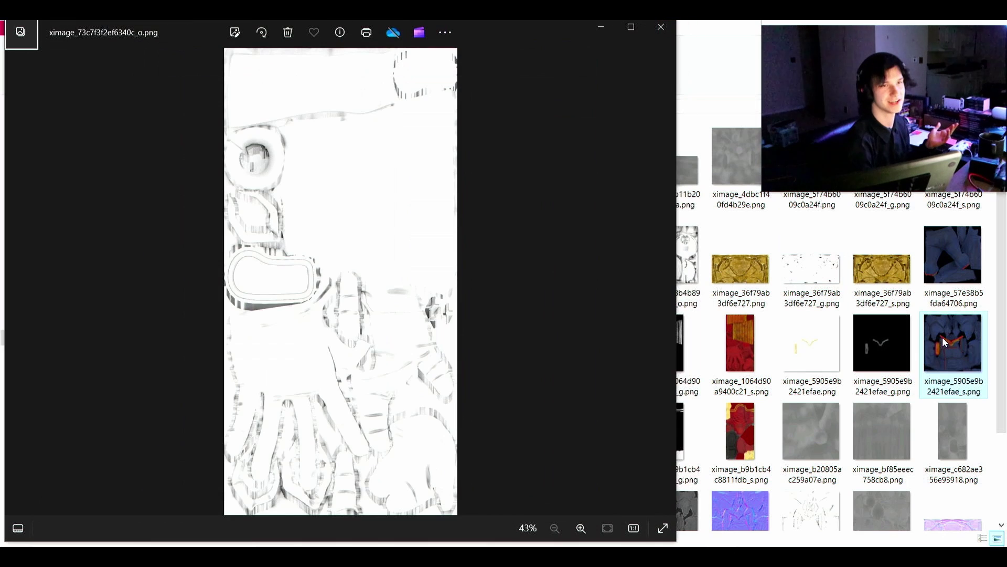
In Blender, feed ximage_5905e9b2421efae_s.png into the Principled BSDF's Base Color and move the original image texture node aside
{"action": "left_click_drag", "start_coordinate": [664, 540], "coordinate": [595, 372]}
{"action": "left_click_drag", "start_coordinate": [466, 393], "coordinate": [250, 394]}
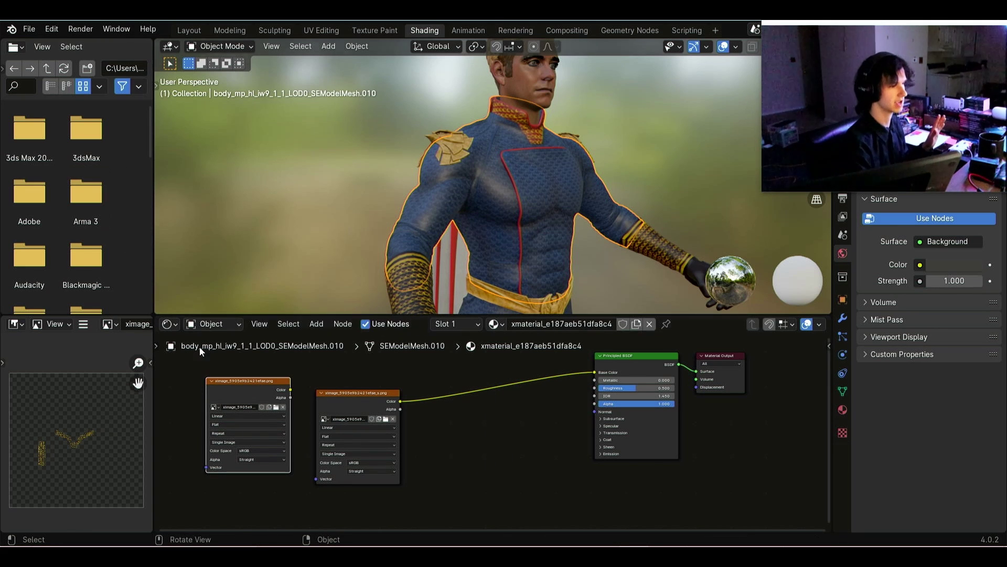
{"action": "scroll", "coordinate": [386, 485], "scroll_direction": "down", "scroll_amount": 1}
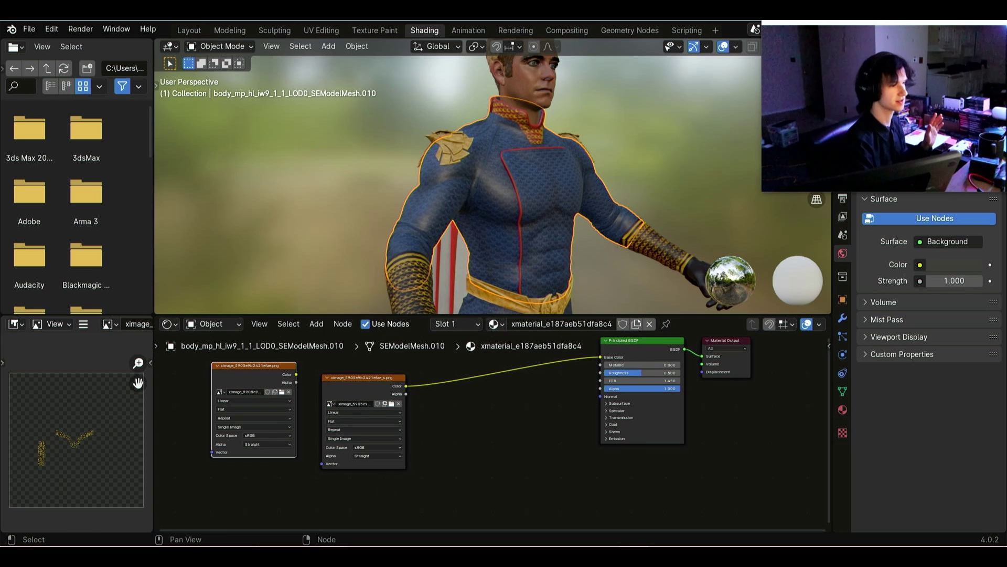
View the normal map ximage_ec93ad576aaa2c5_n.png from the _images folder and add it to Blender's shader editor as an image texture node
{"action": "left_click", "coordinate": [257, 462]}
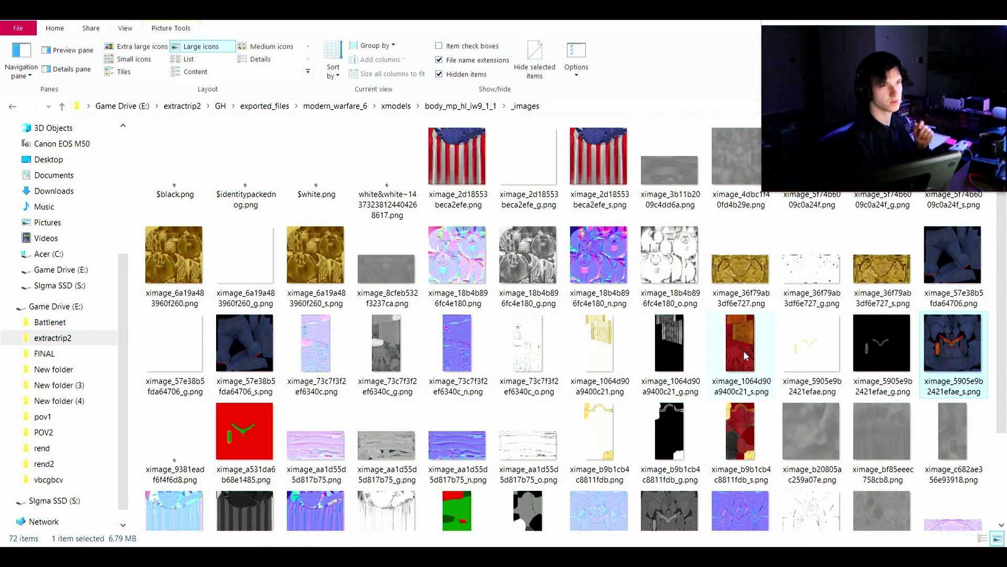
{"action": "scroll", "coordinate": [737, 389], "scroll_direction": "down", "scroll_amount": 2}
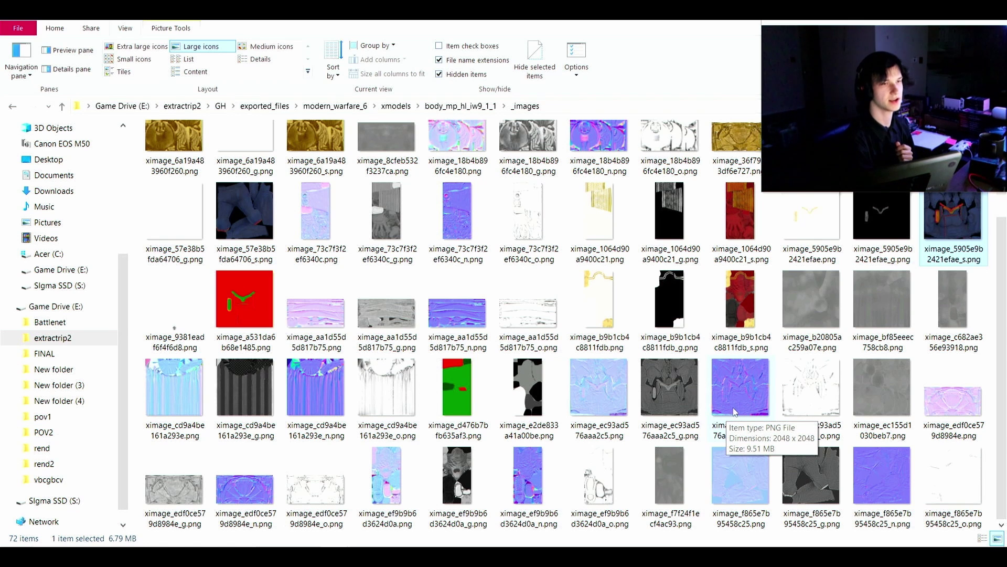
{"action": "double_click", "coordinate": [738, 389]}
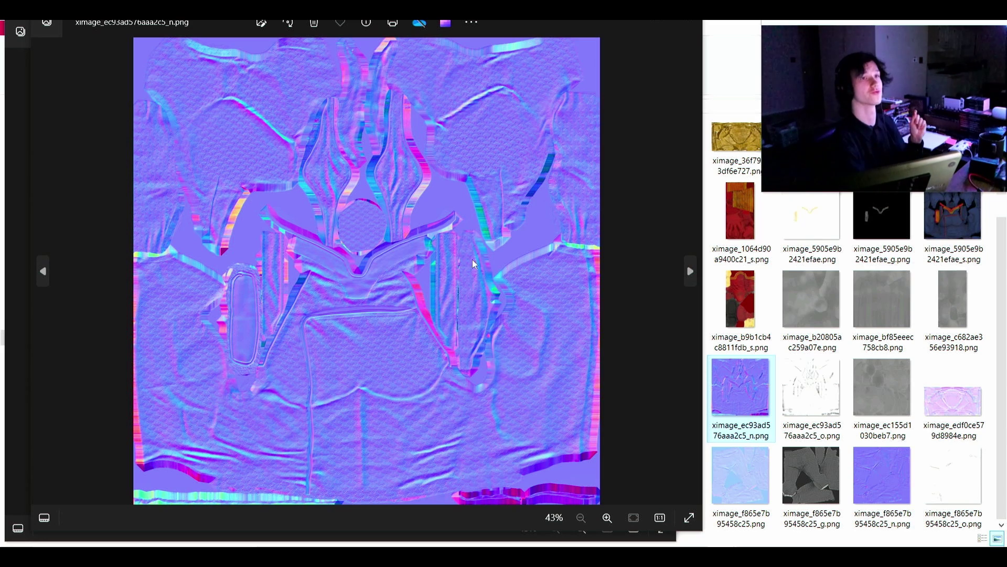
{"action": "scroll", "coordinate": [574, 275], "scroll_direction": "down", "scroll_amount": 1}
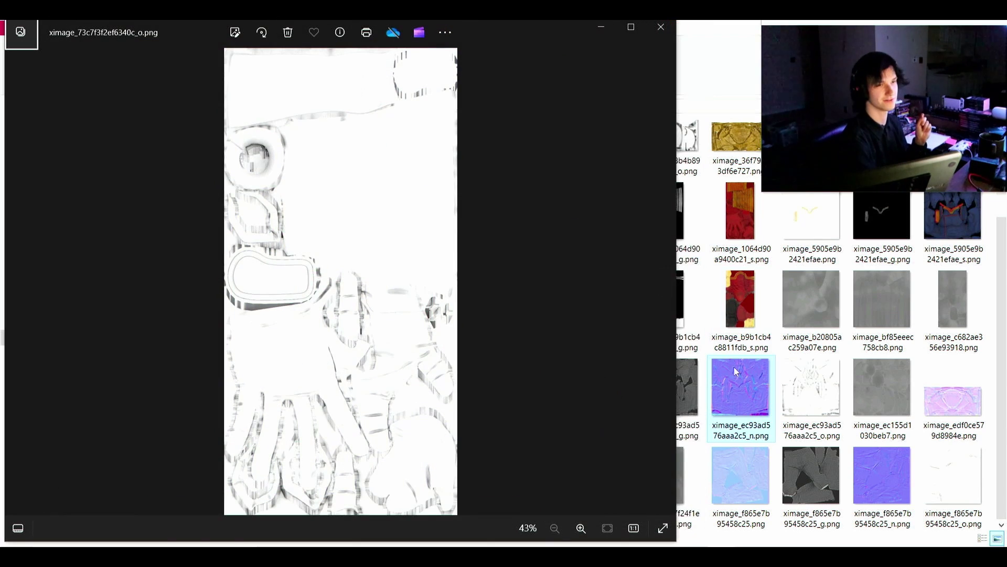
{"action": "key", "text": "alt+F4"}
{"action": "mouse_move", "coordinate": [627, 546]}
{"action": "left_mouse_down"}
{"action": "mouse_move", "coordinate": [461, 461]}
{"action": "mouse_move", "coordinate": [460, 480]}
{"action": "left_mouse_up"}
{"action": "middle_click_drag", "start_coordinate": [459, 481], "coordinate": [462, 469]}
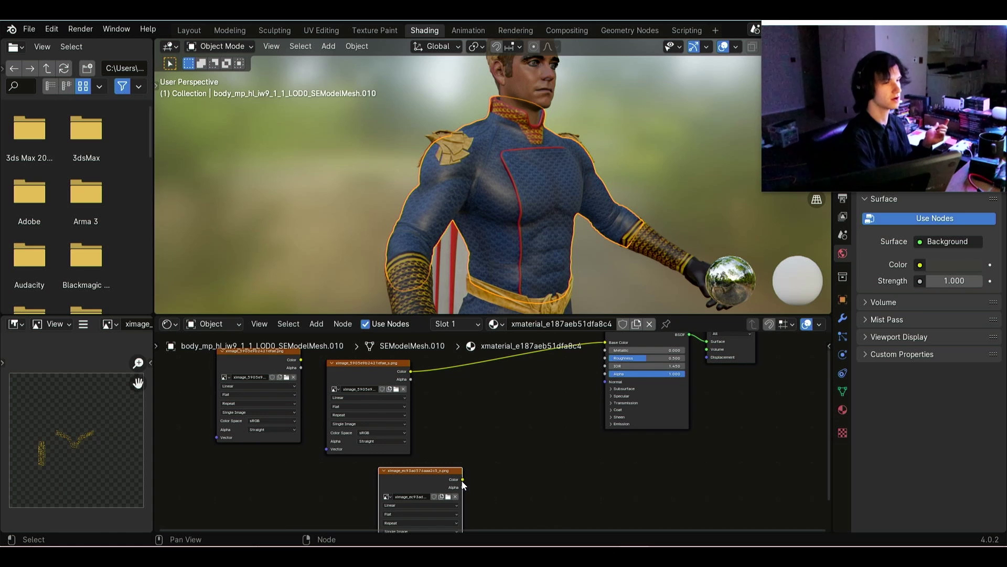
Add a Normal Map node fed by the normal texture's Color output and connect it to the Principled BSDF's Normal input
{"action": "left_click_drag", "start_coordinate": [463, 479], "coordinate": [557, 399]}
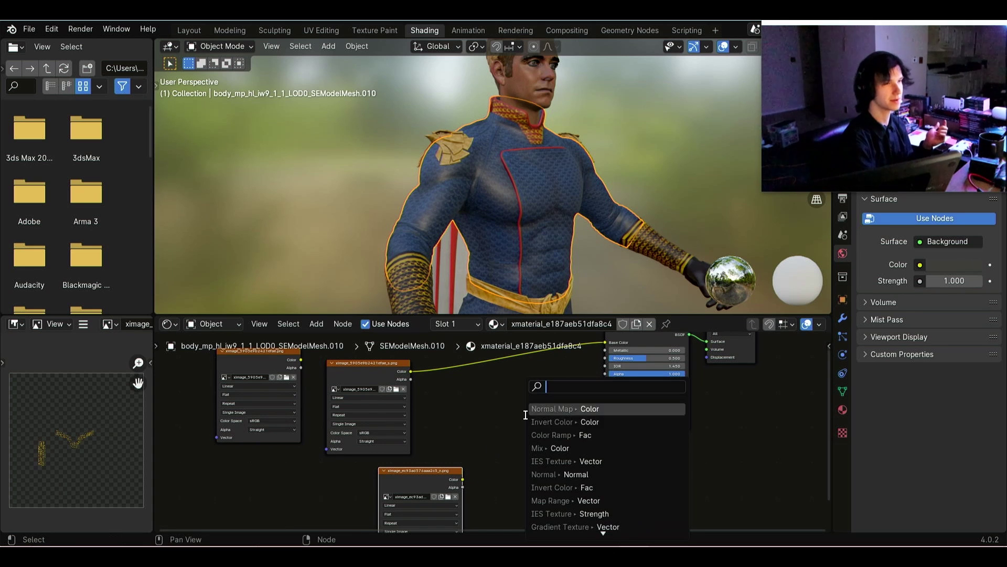
{"action": "left_click", "coordinate": [563, 408]}
{"action": "left_click", "coordinate": [554, 395]}
{"action": "middle_click_drag", "start_coordinate": [531, 440], "coordinate": [563, 417]}
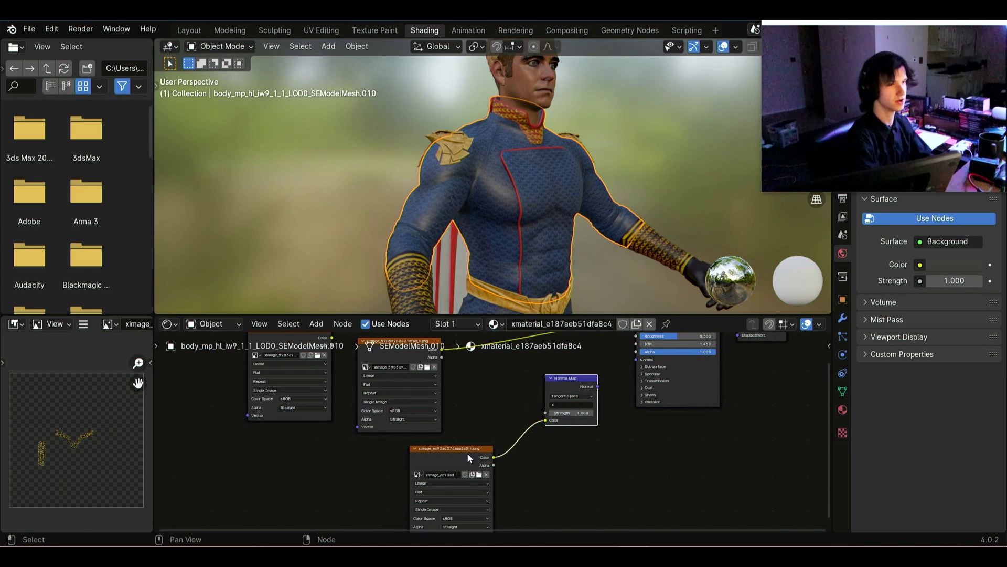
{"action": "left_click_drag", "start_coordinate": [598, 386], "coordinate": [635, 359]}
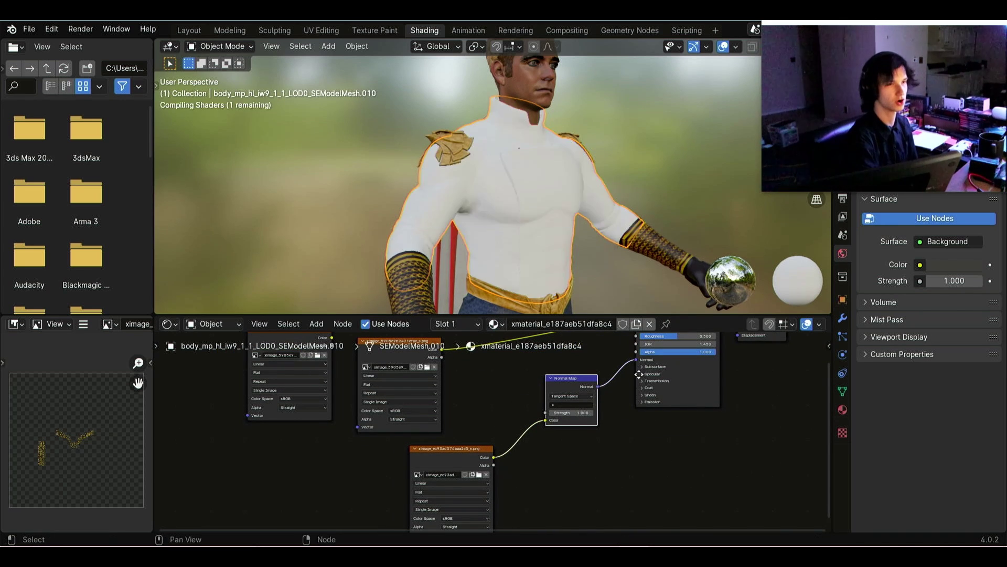
{"action": "middle_click_drag", "start_coordinate": [677, 344], "coordinate": [597, 343]}
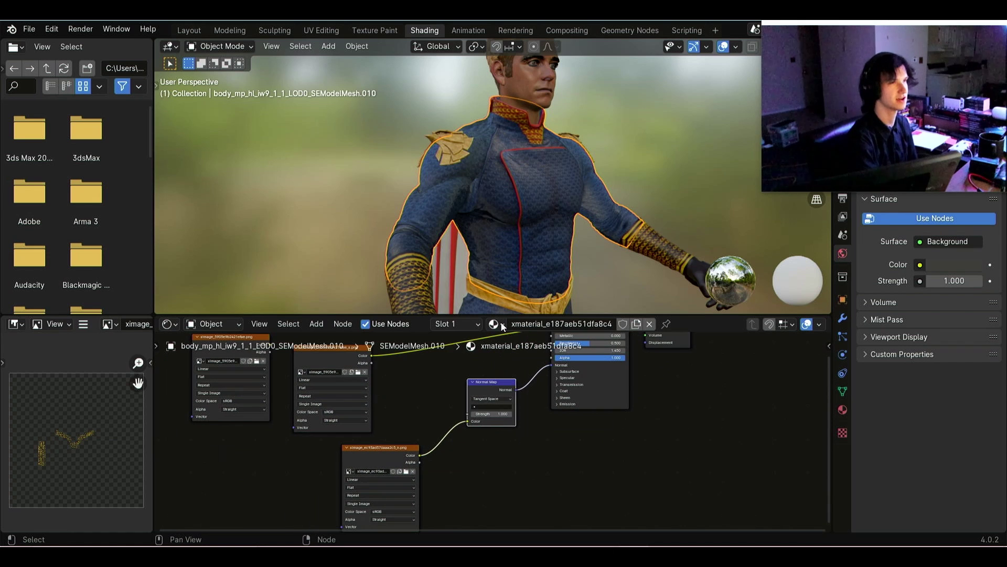
Set the normal texture's color space to Non-Color and move its node farther away from the Normal Map node
{"action": "scroll", "coordinate": [499, 244], "scroll_direction": "up", "scroll_amount": 5}
{"action": "middle_click_drag", "start_coordinate": [448, 455], "coordinate": [477, 422]}
{"action": "scroll", "coordinate": [405, 482], "scroll_direction": "up", "scroll_amount": 2}
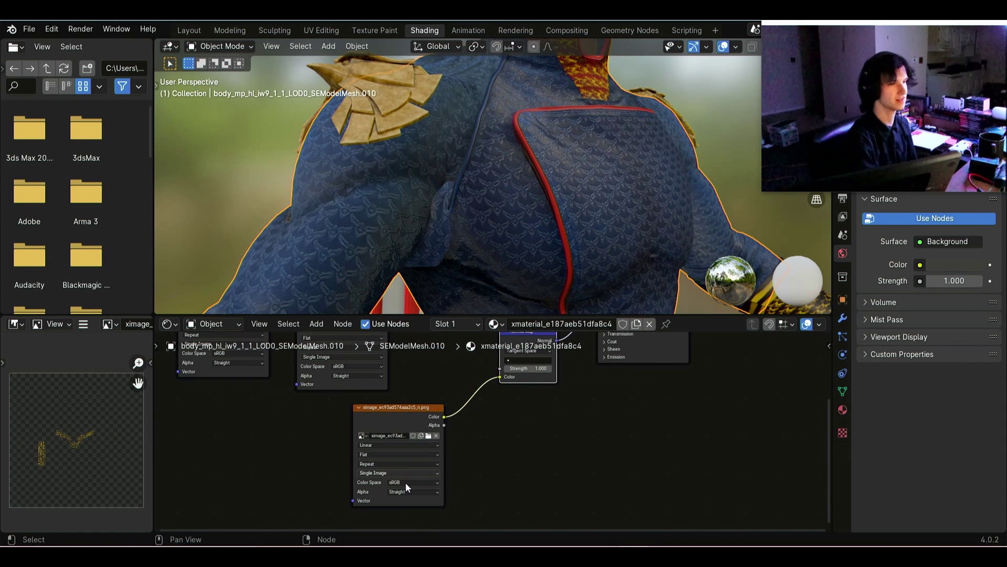
{"action": "left_click", "coordinate": [409, 483]}
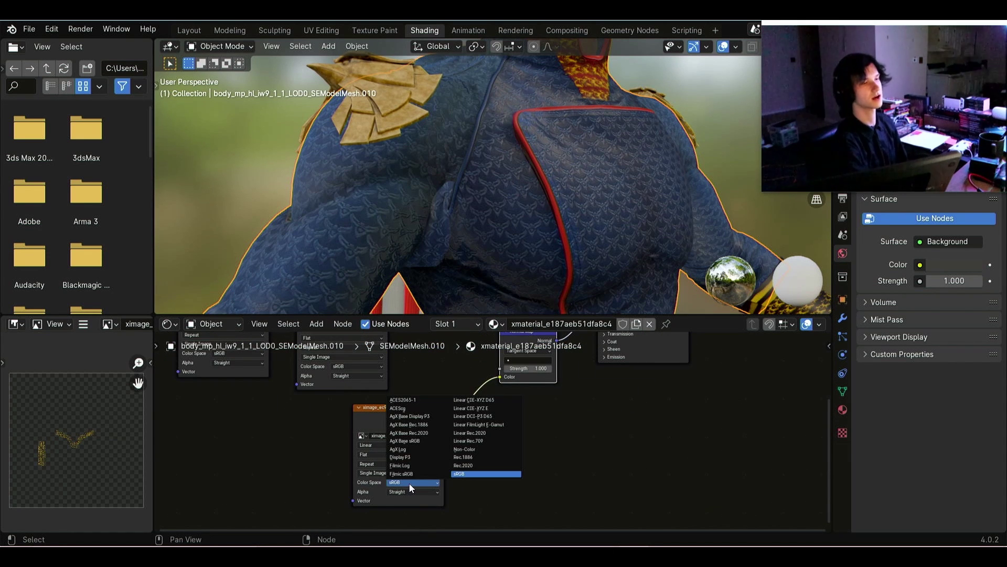
{"action": "left_click", "coordinate": [475, 449]}
{"action": "left_click_drag", "start_coordinate": [405, 434], "coordinate": [246, 459]}
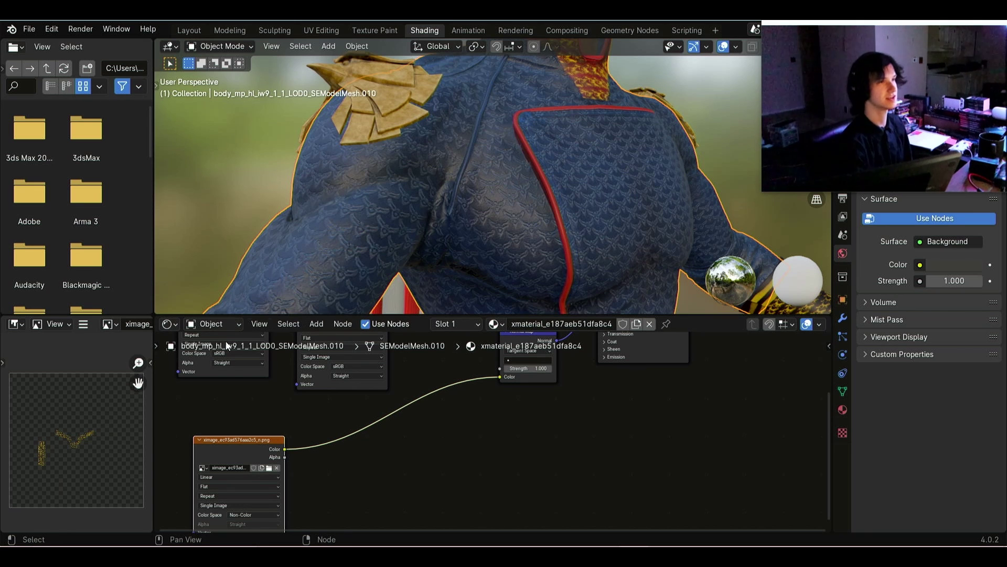
Insert an RGB Curves node on the link between the normal texture and the Normal Map node
{"action": "scroll", "coordinate": [433, 232], "scroll_direction": "up", "scroll_amount": 5}
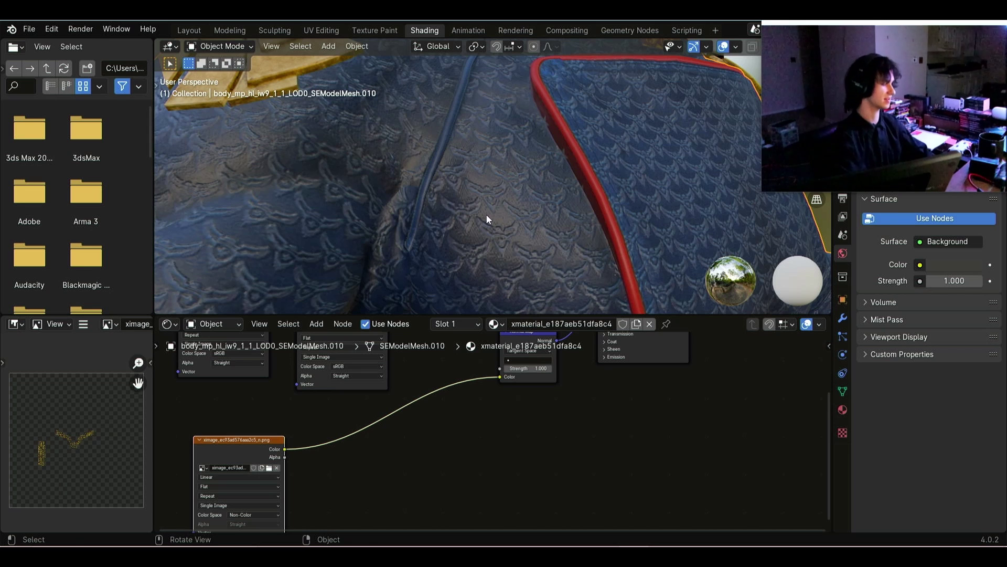
{"action": "key", "text": "shift+a"}
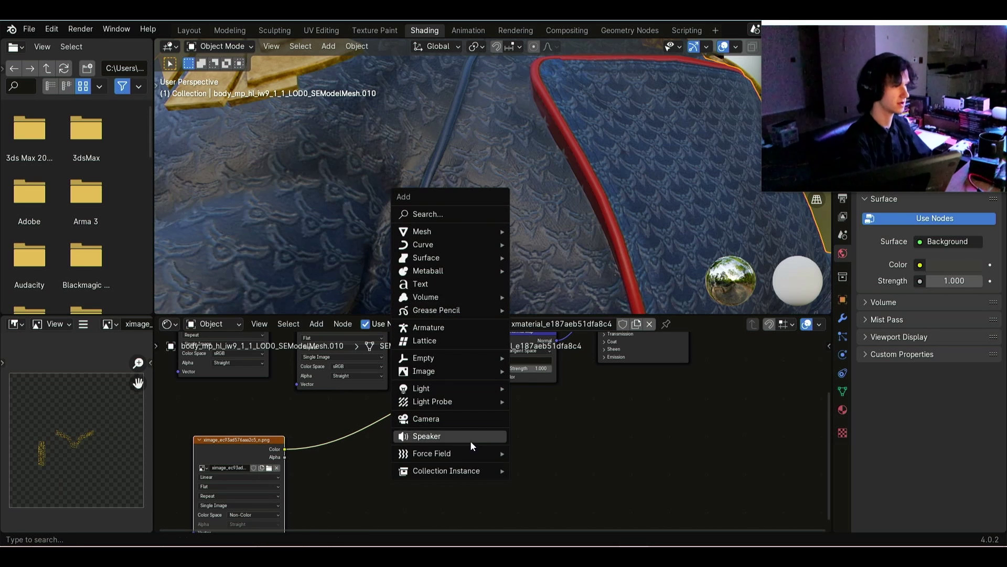
{"action": "key", "text": "Escape"}
{"action": "key", "text": "shift+a"}
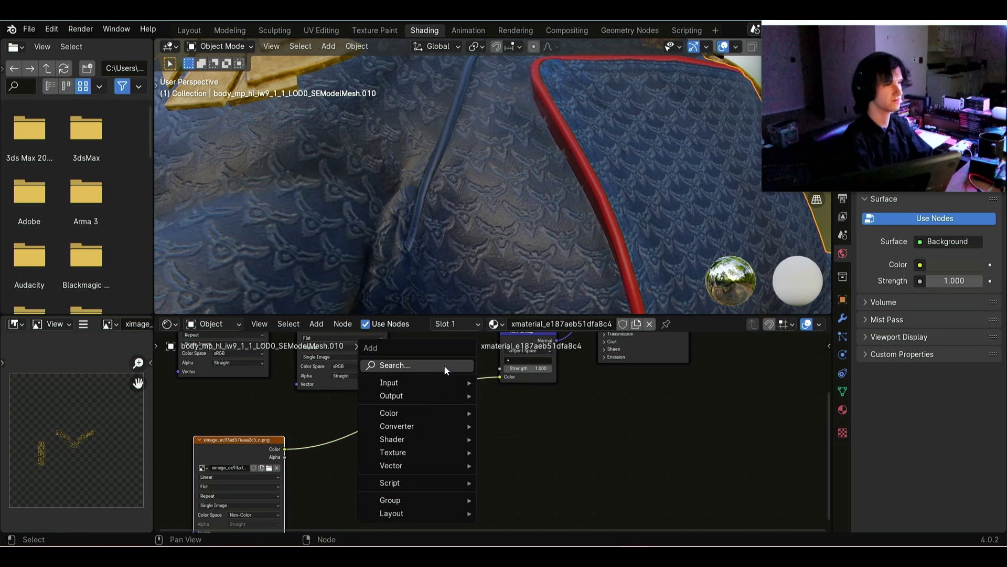
{"action": "left_click", "coordinate": [444, 364]}
{"action": "left_click", "coordinate": [509, 401]}
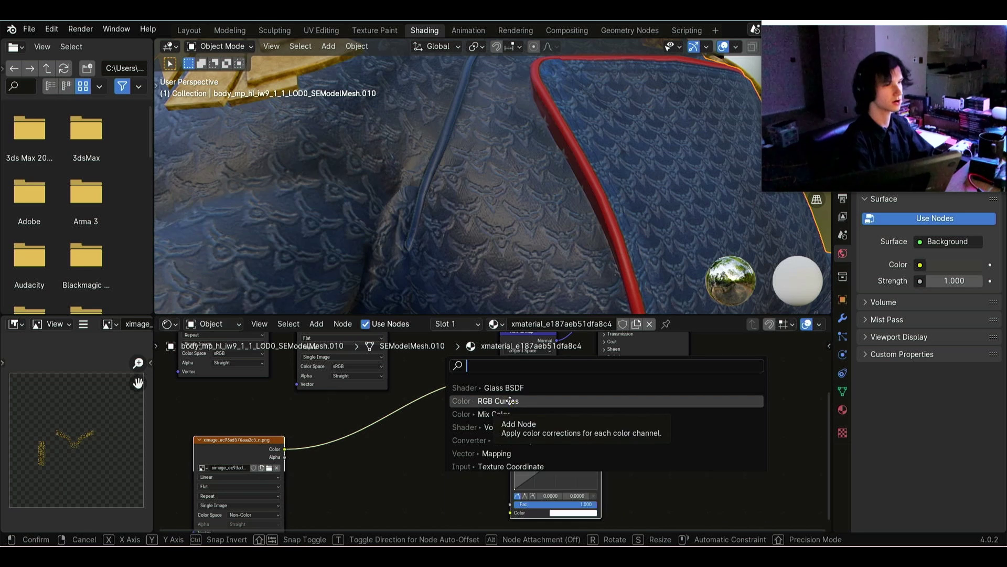
{"action": "left_click", "coordinate": [399, 420]}
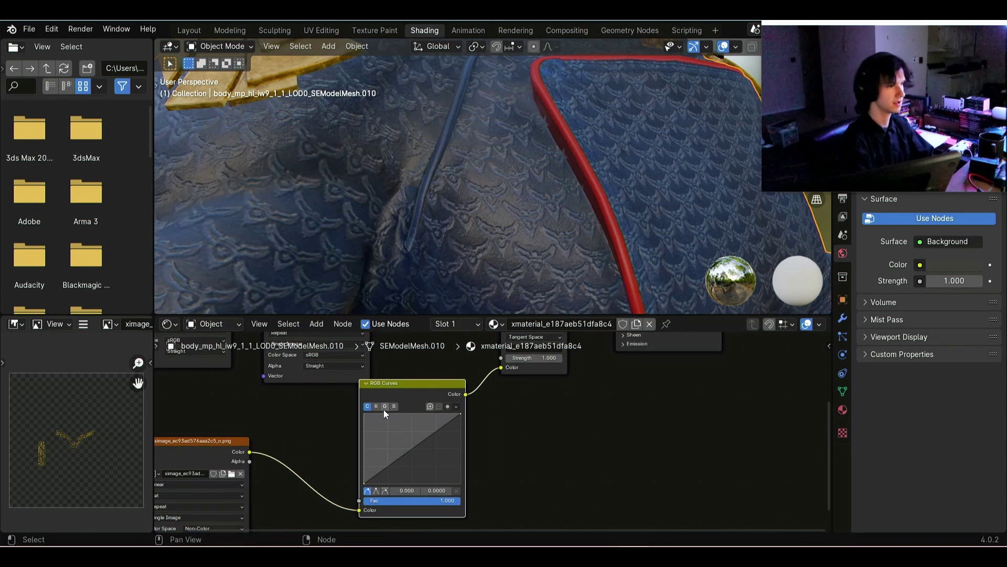
Invert the green channel in the RGB Curves node by moving its end point to the bottom and its start point to the top
{"action": "middle_click_drag", "start_coordinate": [384, 413], "coordinate": [445, 399]}
{"action": "left_click", "coordinate": [445, 393]}
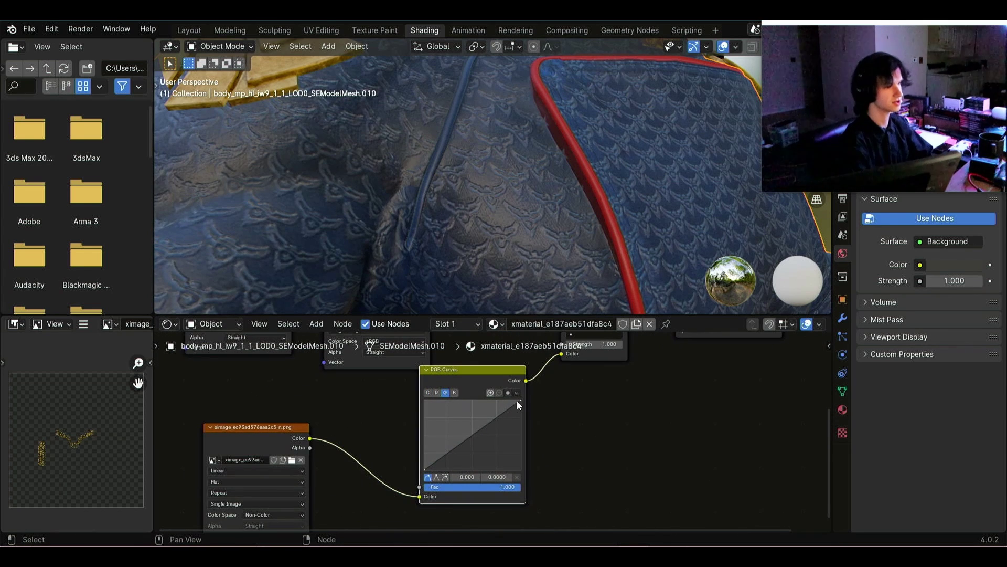
{"action": "left_click_drag", "start_coordinate": [523, 404], "coordinate": [521, 486]}
{"action": "left_click_drag", "start_coordinate": [426, 488], "coordinate": [425, 418]}
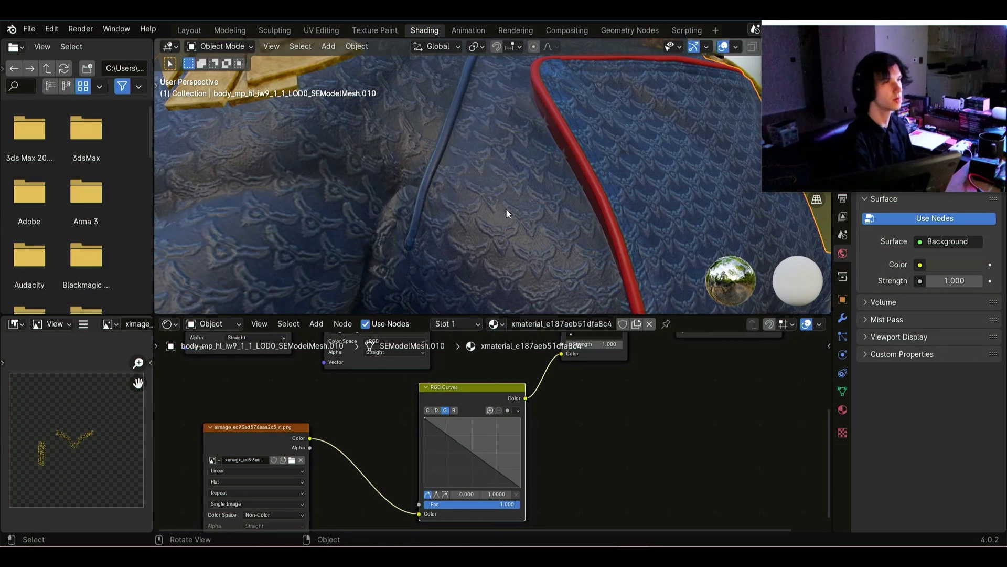
Inspect the suit's mesh in Edit Mode with all geometry selected, return to Object Mode, and view the chest shading from another angle
{"action": "middle_click_drag", "start_coordinate": [659, 364], "coordinate": [585, 411]}
{"action": "key", "text": "Tab"}
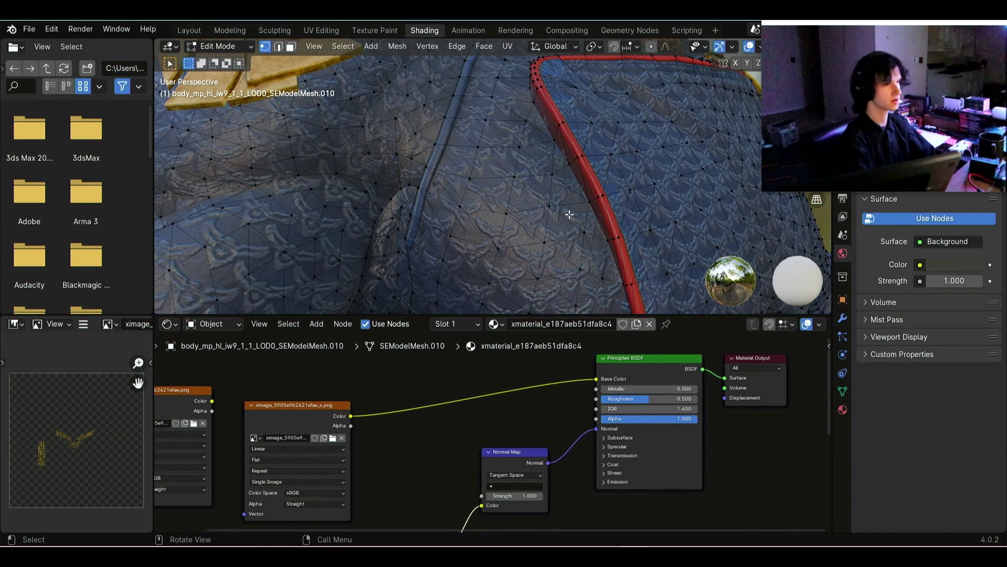
{"action": "key", "text": "a"}
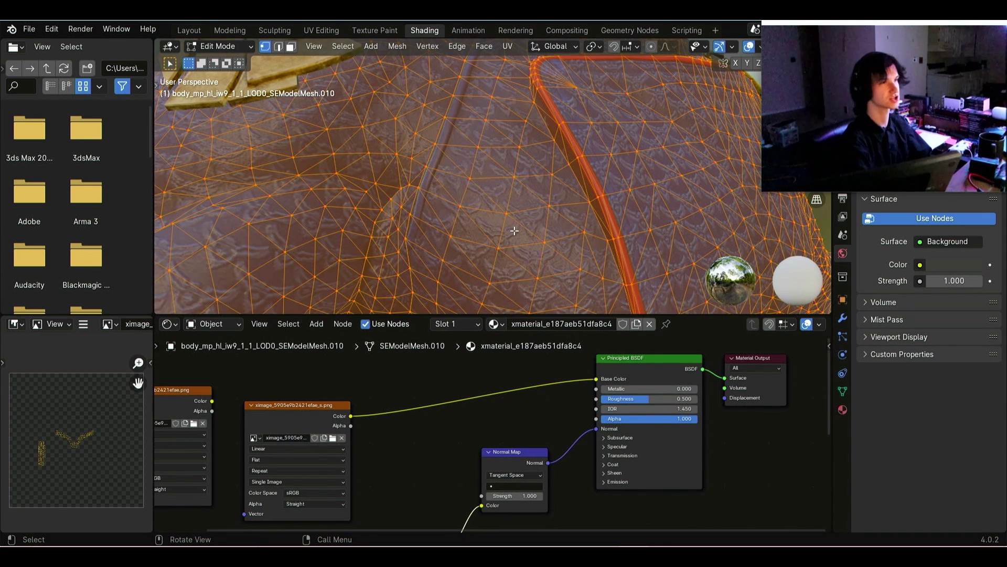
{"action": "key", "text": "Tab"}
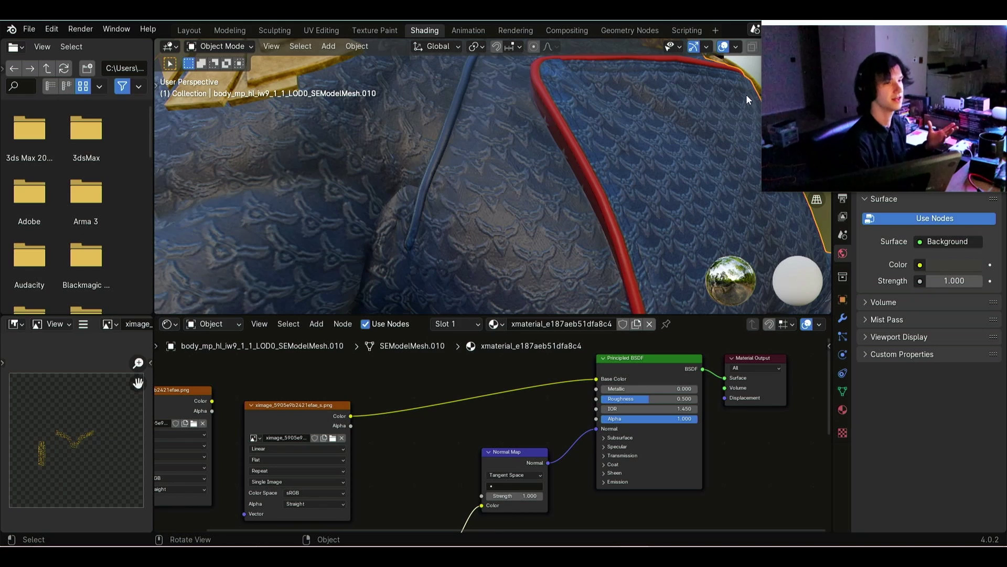
{"action": "scroll", "coordinate": [437, 386], "scroll_direction": "down", "scroll_amount": 1}
{"action": "scroll", "coordinate": [540, 225], "scroll_direction": "down", "scroll_amount": 5}
{"action": "middle_click_drag", "start_coordinate": [540, 225], "coordinate": [462, 157]}
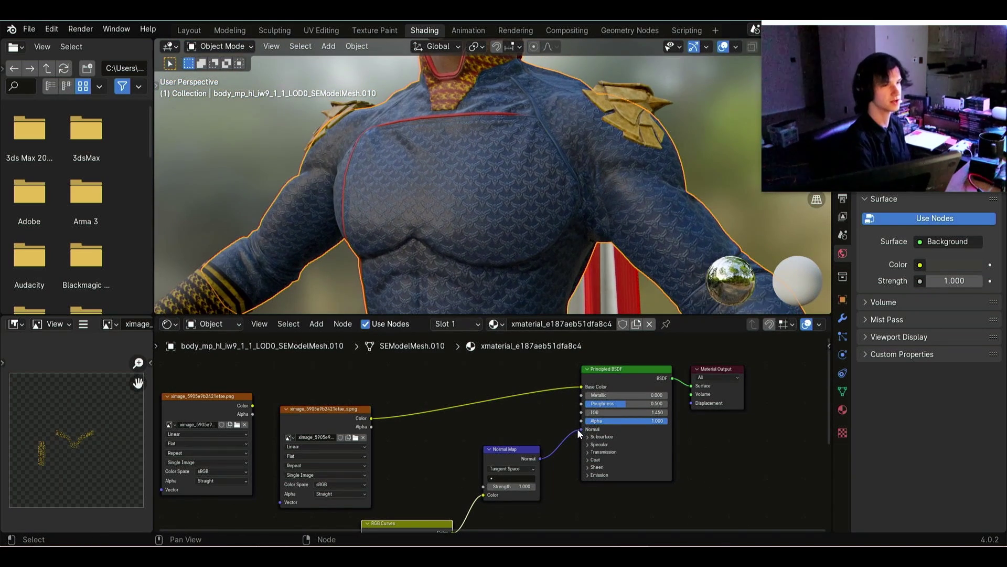
Disconnect the Normal Map node from the Principled BSDF and view the chest shading without it from another angle
{"action": "left_click_drag", "start_coordinate": [580, 429], "coordinate": [545, 428]}
{"action": "mouse_move", "coordinate": [543, 173]}
{"action": "middle_mouse_down"}
{"action": "mouse_move", "coordinate": [545, 154]}
{"action": "mouse_move", "coordinate": [552, 165]}
{"action": "middle_mouse_up"}
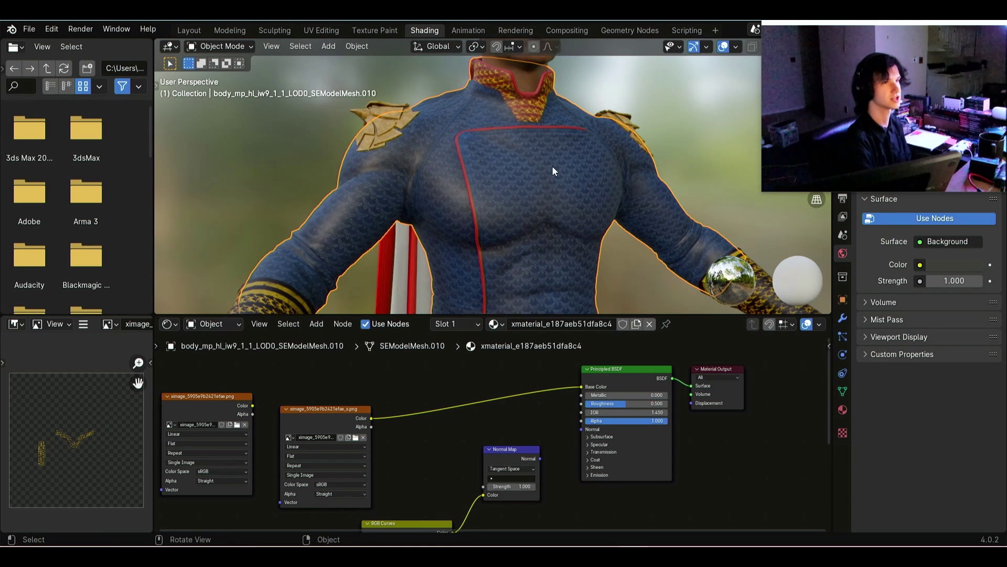
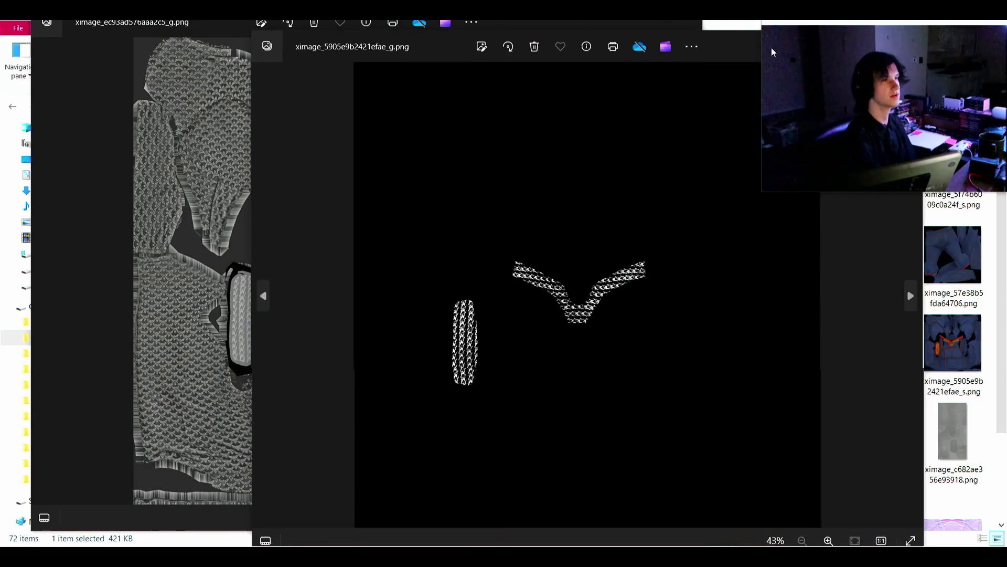
Compare the gloss textures ximage_ec93ad576aaa2c5_g.png and ximage_5905e9b2421efae_g.png in the image viewer
{"action": "left_click", "coordinate": [185, 41]}
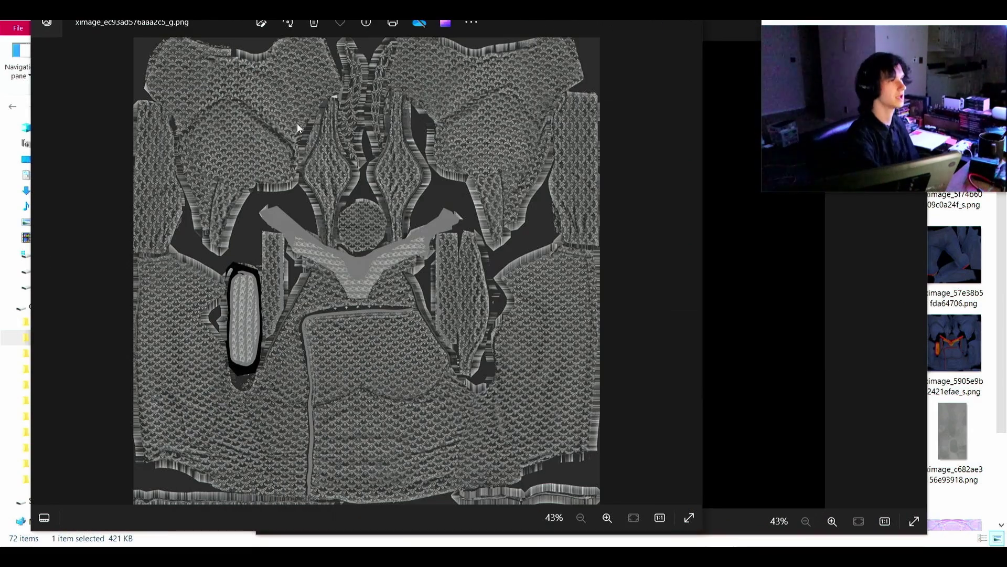
{"action": "left_click_drag", "start_coordinate": [515, 21], "coordinate": [477, 52]}
{"action": "scroll", "coordinate": [526, 143], "scroll_direction": "down", "scroll_amount": 1}
{"action": "scroll", "coordinate": [526, 144], "scroll_direction": "up", "scroll_amount": 1}
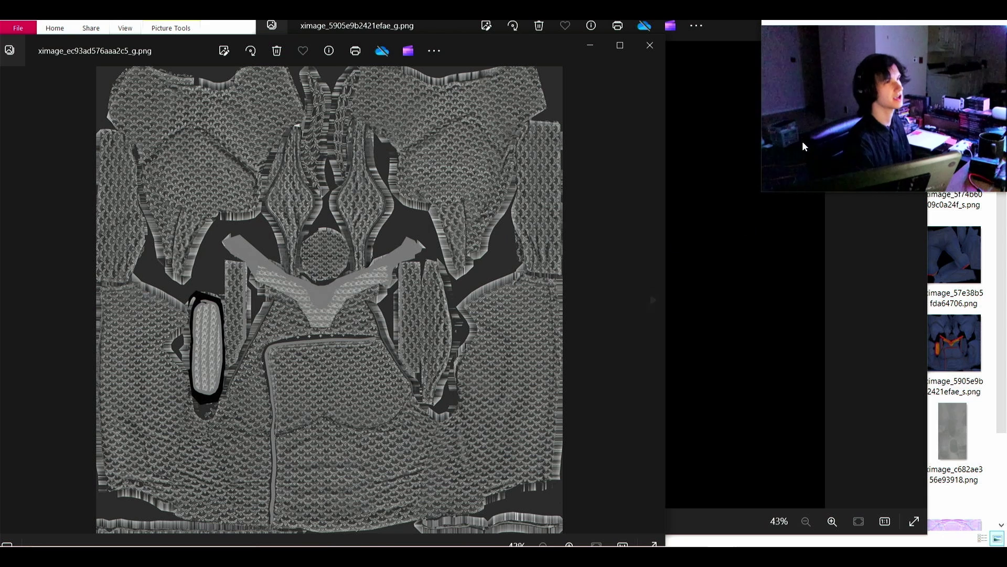
{"action": "left_click", "coordinate": [735, 25]}
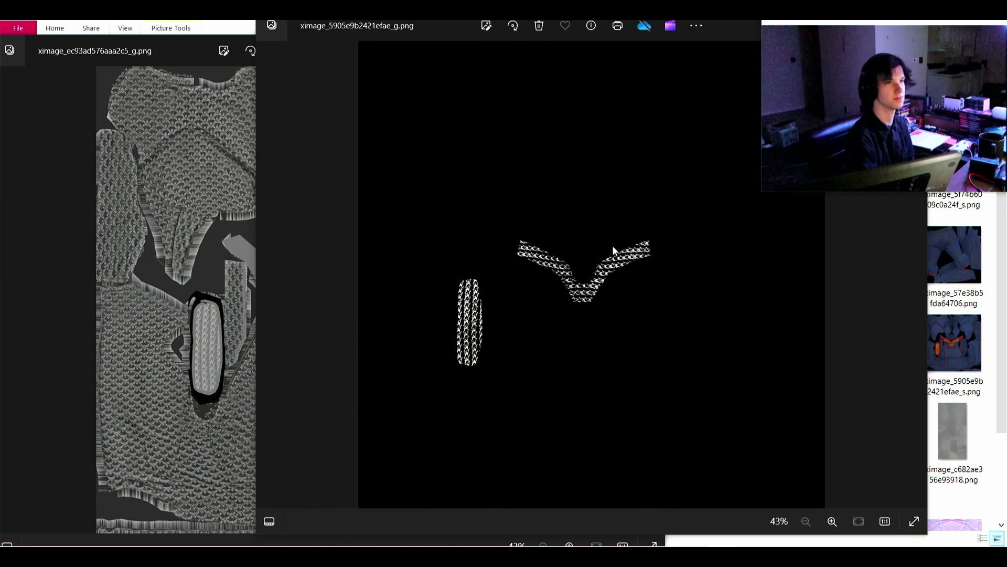
{"action": "left_click_drag", "start_coordinate": [734, 34], "coordinate": [514, 57]}
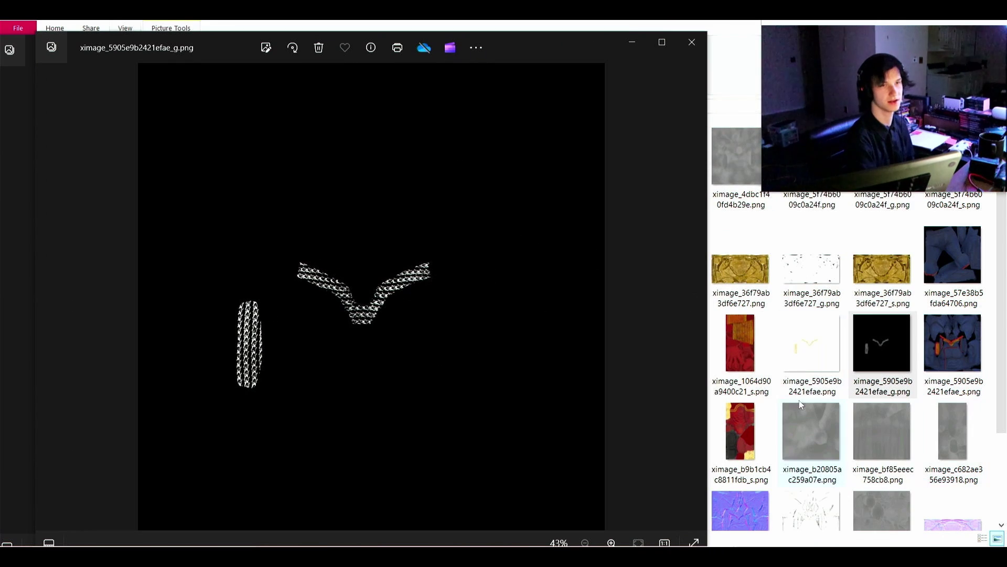
Open ximage_ec93ad576aaa2c5_o.png for comparison, close the ximage_5905e9b2421efae_g.png preview, and return to the images folder
{"action": "scroll", "coordinate": [810, 475], "scroll_direction": "down", "scroll_amount": 1}
{"action": "double_click", "coordinate": [810, 475]}
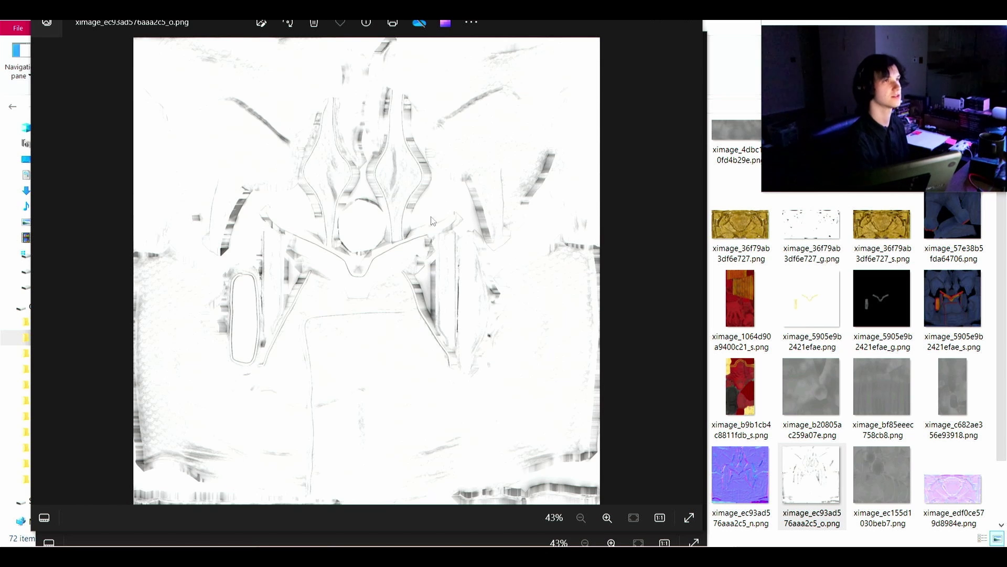
{"action": "left_click_drag", "start_coordinate": [564, 22], "coordinate": [535, 272]}
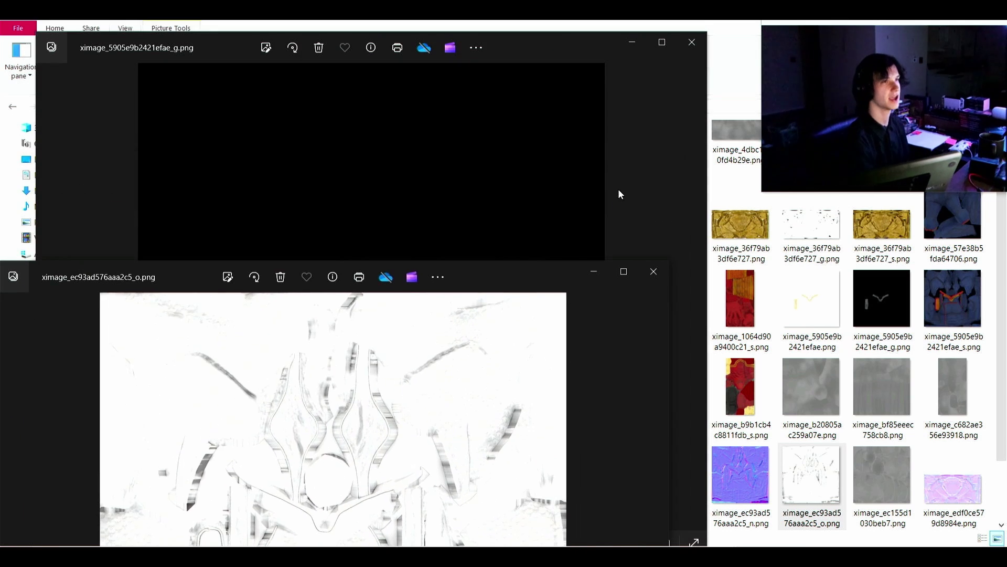
{"action": "left_click", "coordinate": [618, 189]}
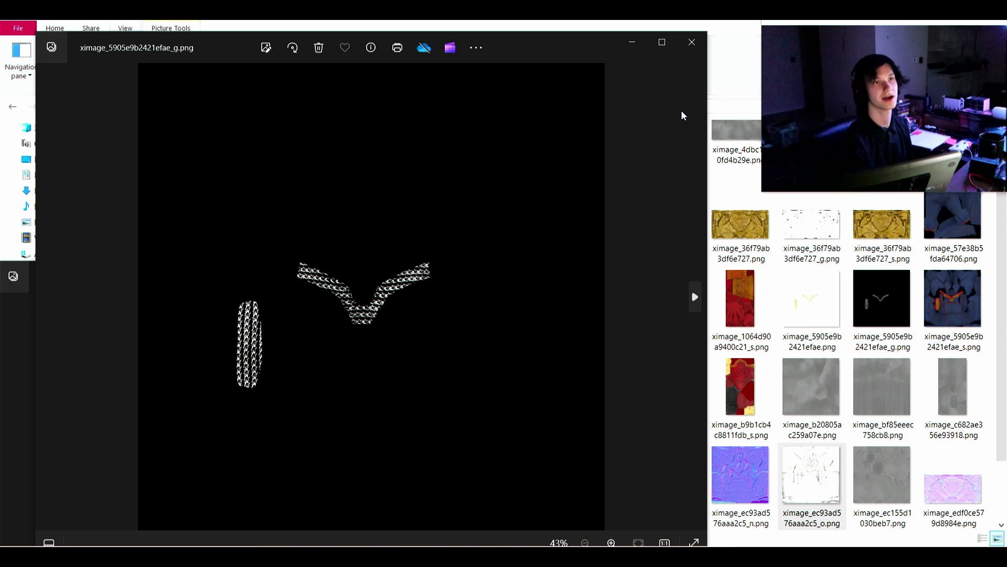
{"action": "left_click", "coordinate": [689, 49]}
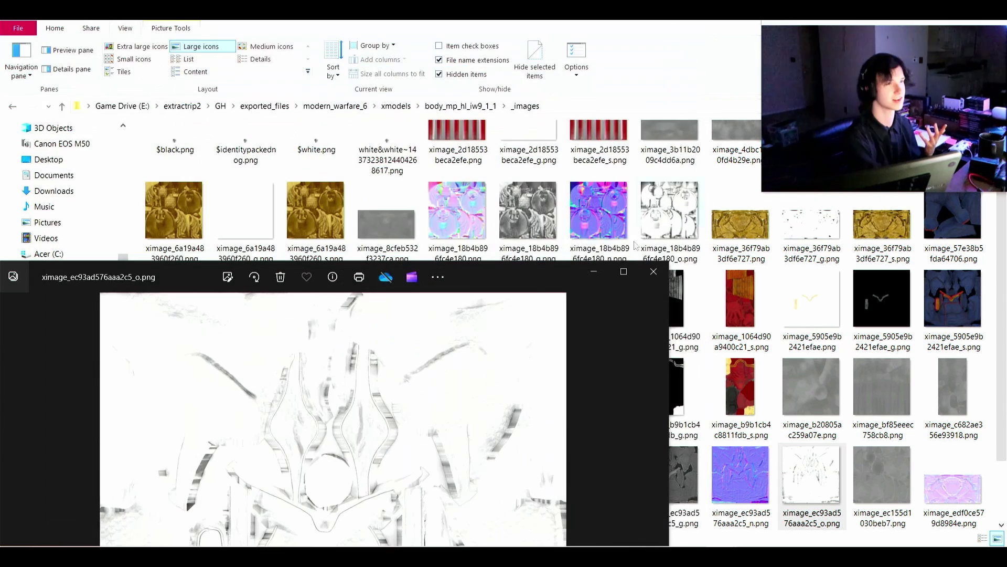
{"action": "left_click", "coordinate": [714, 88]}
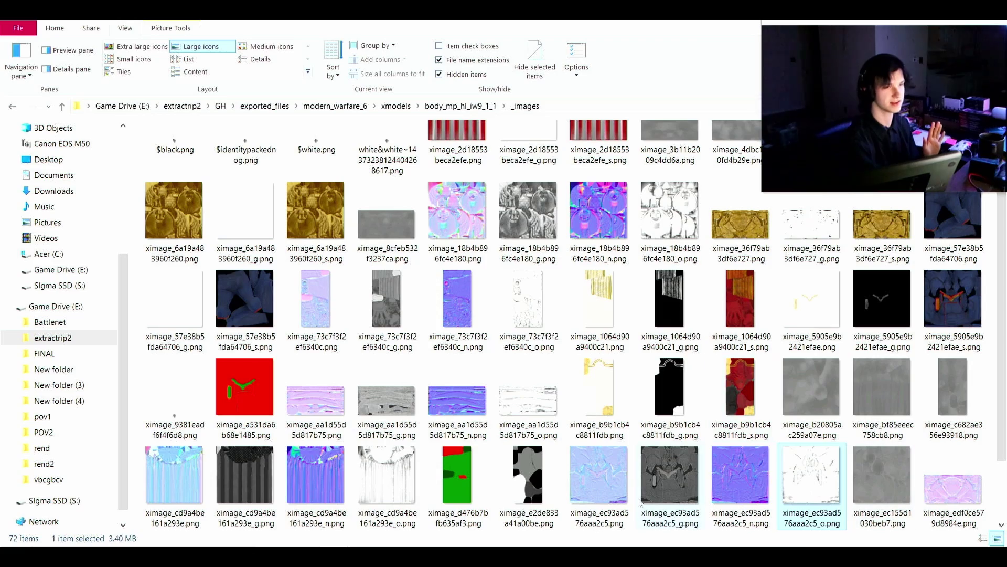
Check ximage_ec93ad576aaa2c5_g.png, add it to the suit material in Blender, and set its color space to Non-Color
{"action": "double_click", "coordinate": [673, 472]}
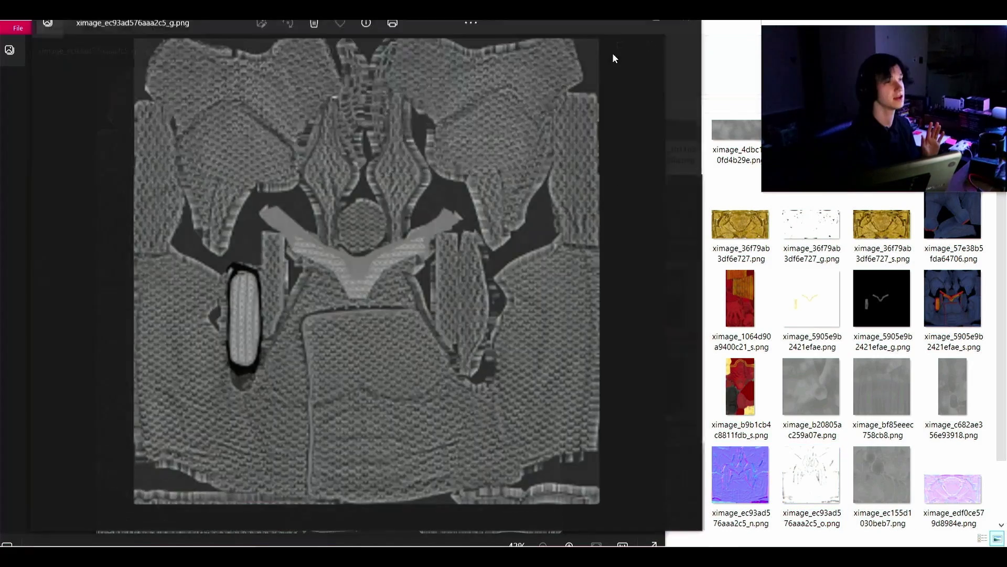
{"action": "left_click", "coordinate": [680, 22]}
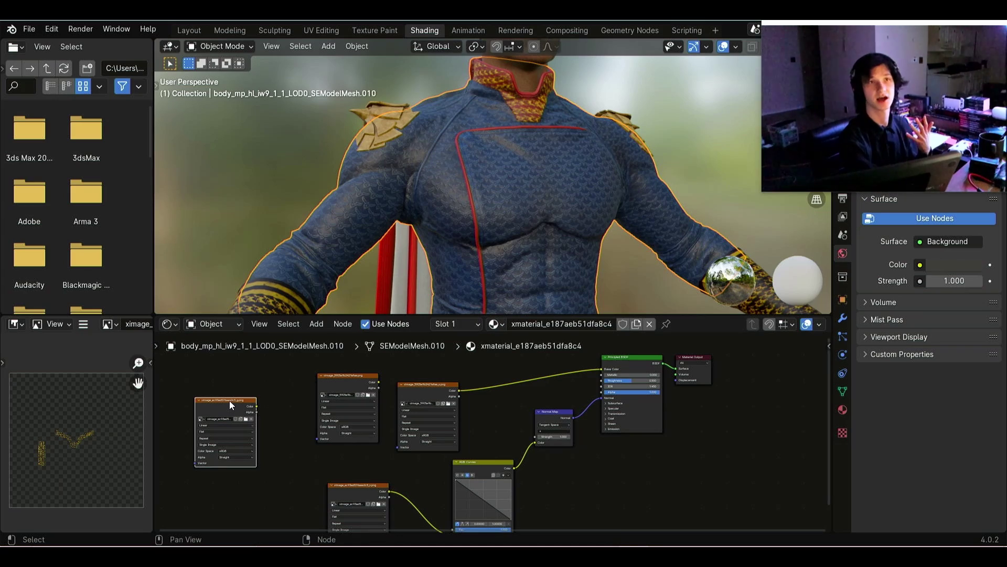
{"action": "left_click", "coordinate": [233, 451]}
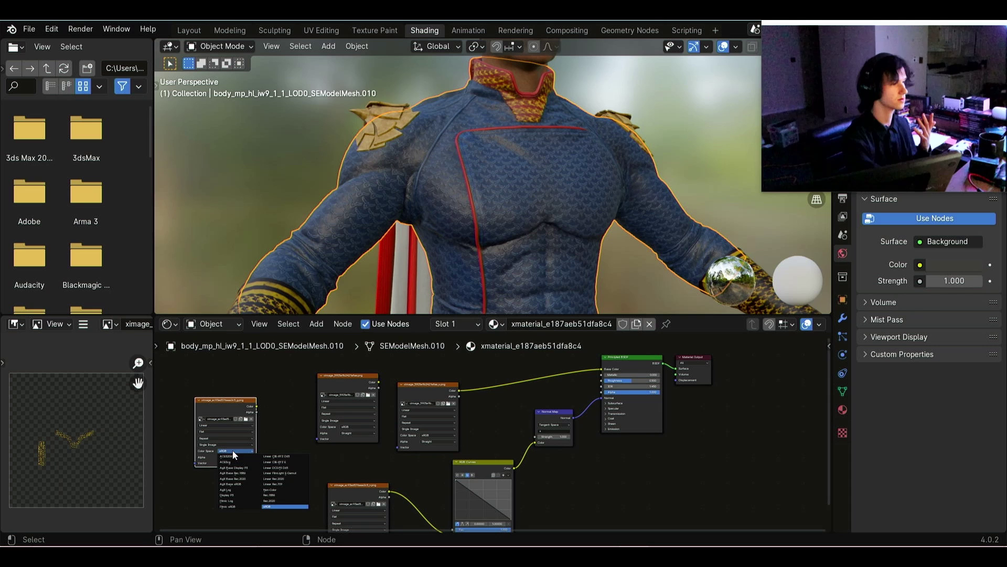
{"action": "left_click", "coordinate": [272, 489]}
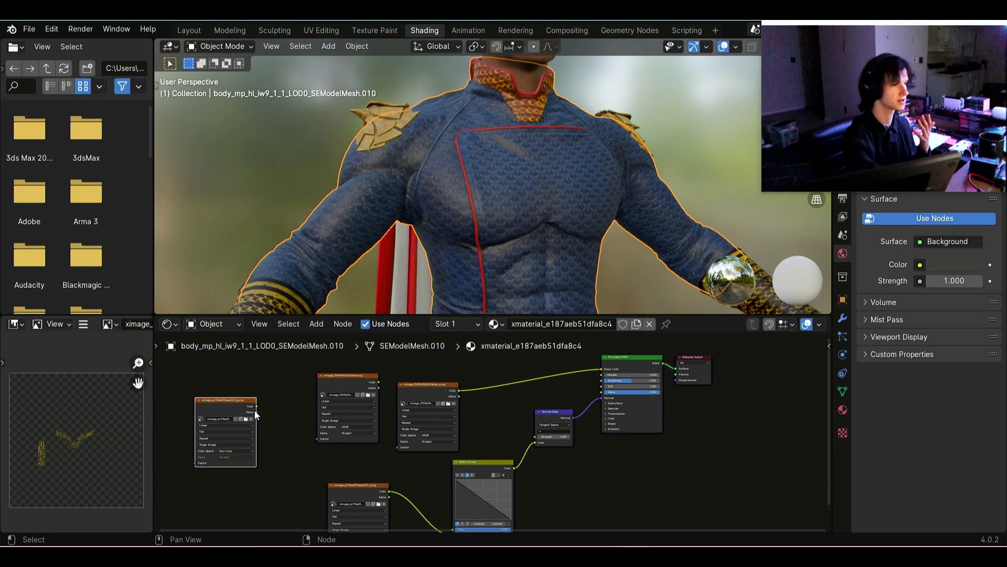
Add an Invert Color node fed by the gloss texture's color and connect its output to the Principled BSDF's Roughness
{"action": "left_click_drag", "start_coordinate": [256, 406], "coordinate": [495, 413]}
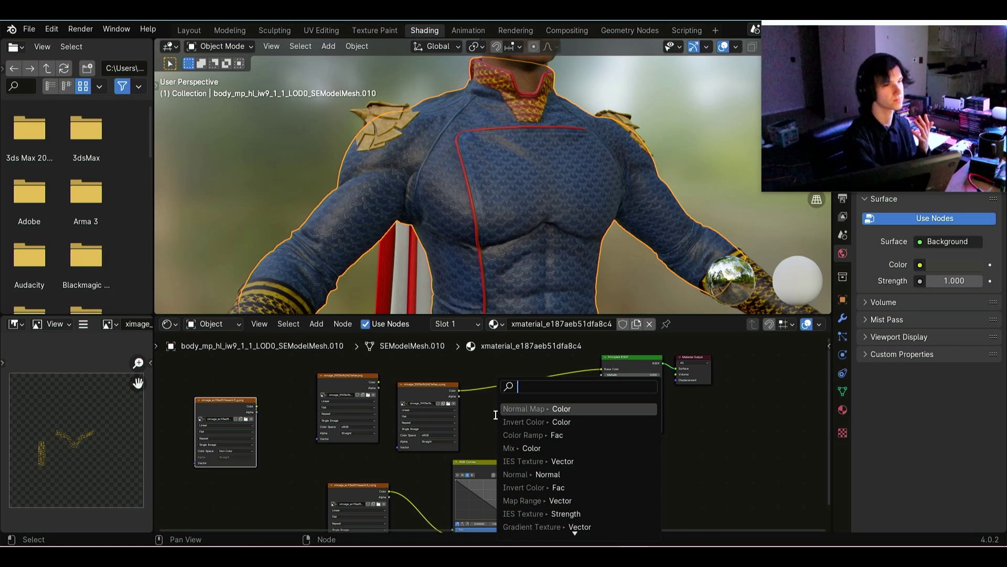
{"action": "left_click", "coordinate": [544, 425]}
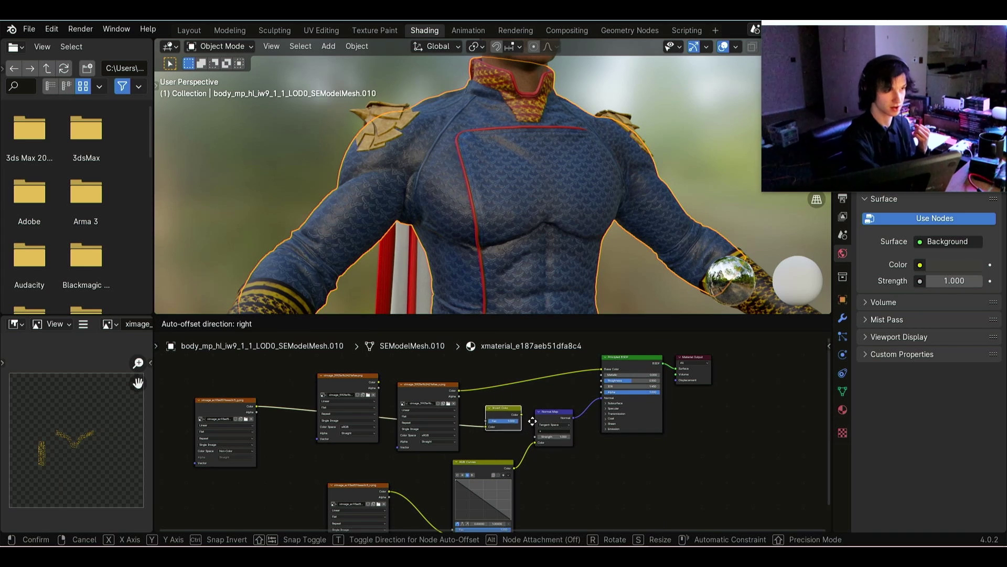
{"action": "left_click", "coordinate": [523, 421]}
{"action": "scroll", "coordinate": [503, 425], "scroll_direction": "up", "scroll_amount": 2}
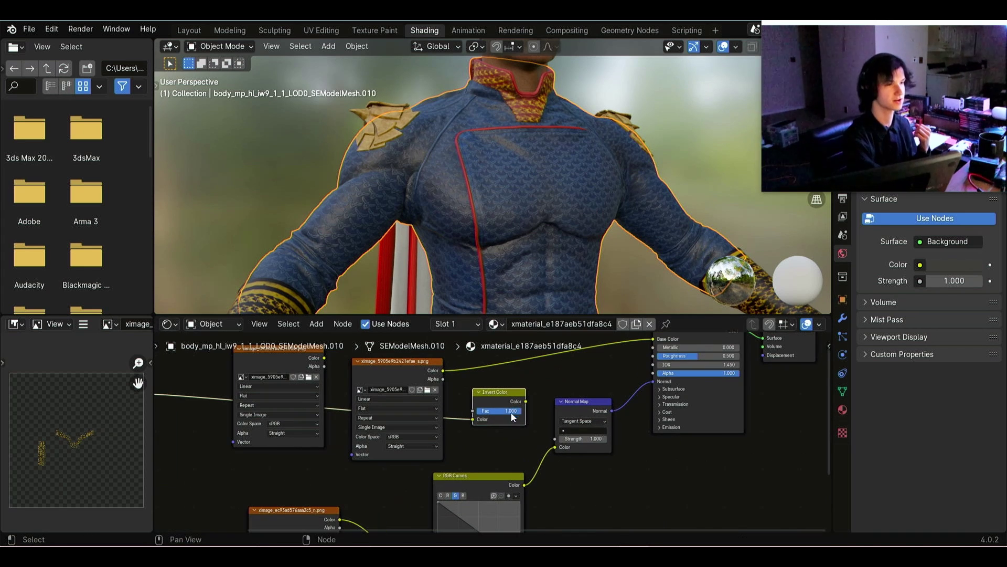
{"action": "left_click_drag", "start_coordinate": [525, 402], "coordinate": [656, 394]}
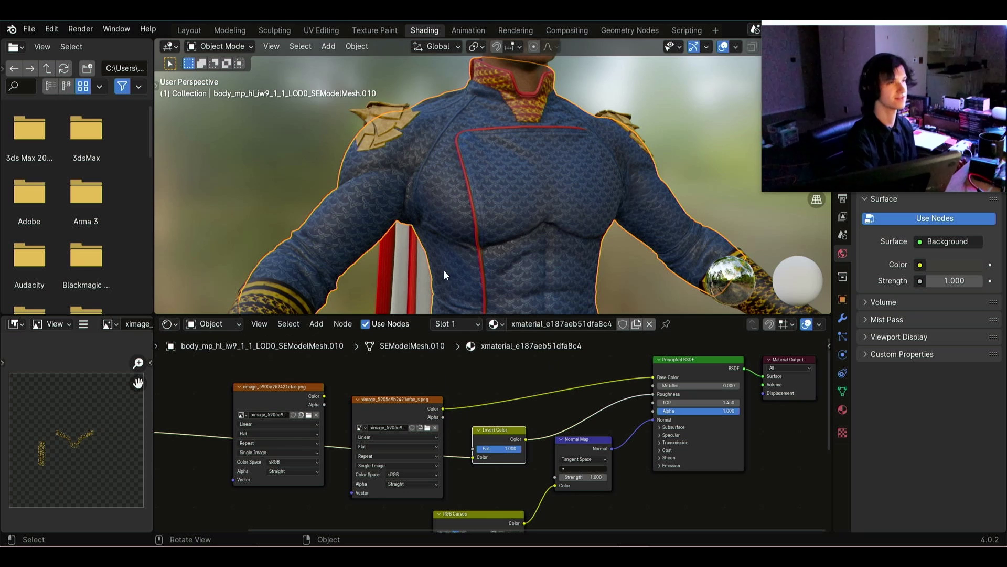
Preview the gloss texture on the suit, undo that, and try connecting it directly to Roughness without the inversion
{"action": "scroll", "coordinate": [485, 411], "scroll_direction": "left", "scroll_amount": 5, "text": "ctrl"}
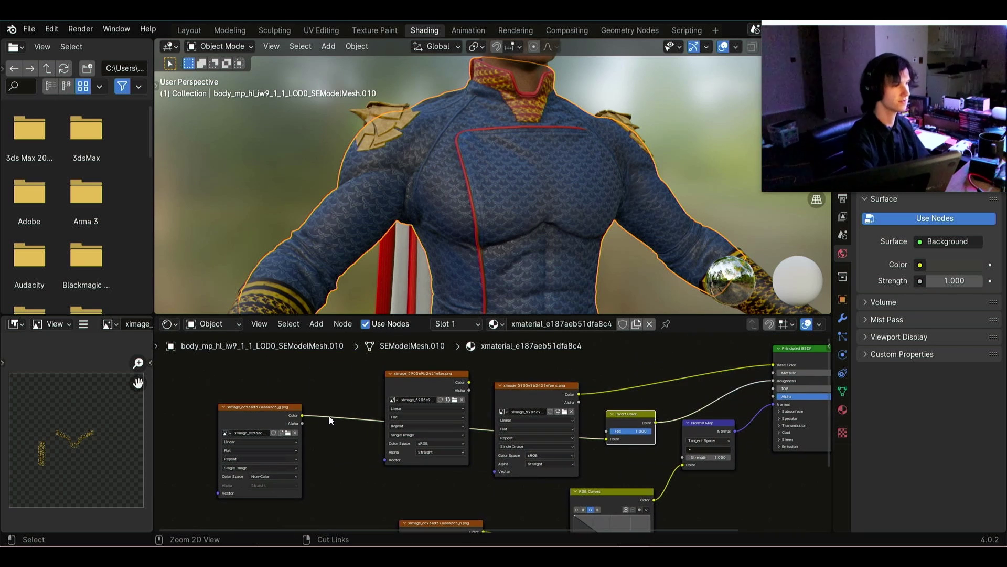
{"action": "left_click", "coordinate": [266, 414], "text": "ctrl+shift"}
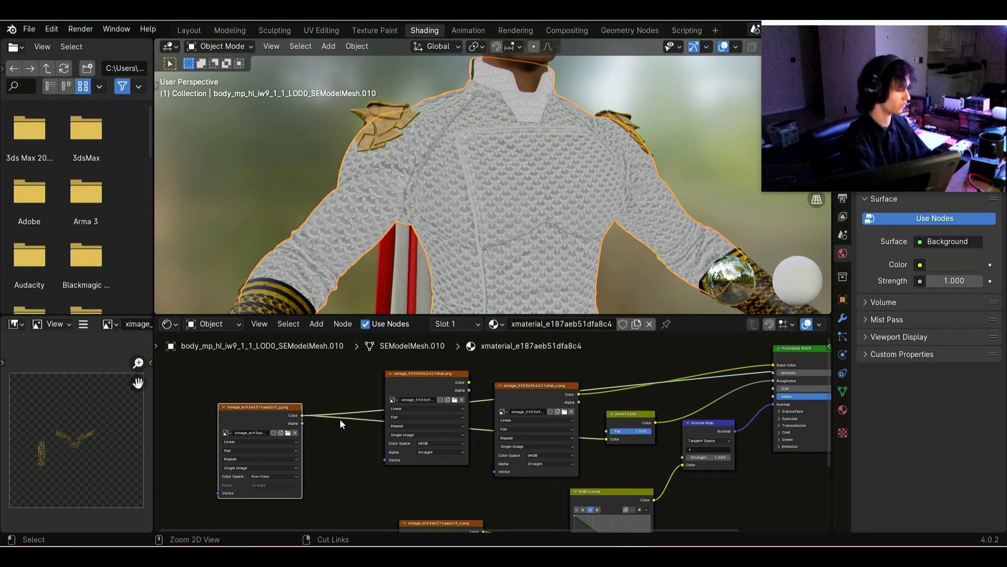
{"action": "key", "text": "ctrl+z"}
{"action": "left_click_drag", "start_coordinate": [311, 417], "coordinate": [731, 382]}
{"action": "middle_click_drag", "start_coordinate": [659, 229], "coordinate": [571, 227]}
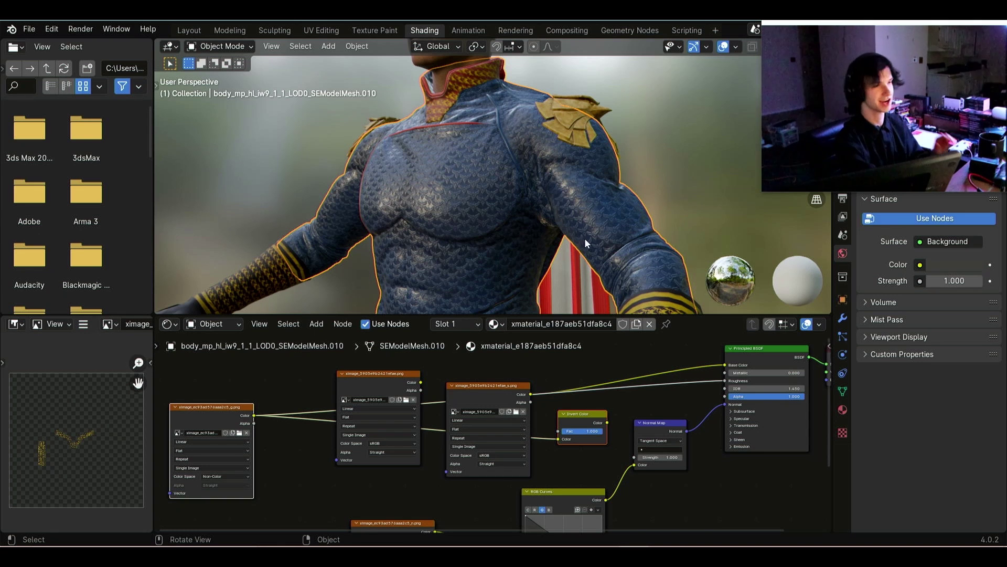
{"action": "scroll", "coordinate": [635, 411], "scroll_direction": "up", "scroll_amount": 1}
{"action": "mouse_move", "coordinate": [634, 411]}
{"action": "middle_mouse_down"}
{"action": "mouse_move", "coordinate": [516, 409]}
{"action": "mouse_move", "coordinate": [531, 418]}
{"action": "middle_mouse_up"}
Compare the Invert Color result with the original gloss texture in alternating previews, and return to the full Principled BSDF shading
{"action": "left_click", "coordinate": [503, 424], "text": "ctrl+shift"}
{"action": "middle_click_drag", "start_coordinate": [531, 226], "coordinate": [518, 229]}
{"action": "scroll", "coordinate": [517, 228], "scroll_direction": "up", "scroll_amount": 2}
{"action": "scroll", "coordinate": [536, 245], "scroll_direction": "up", "scroll_amount": 1}
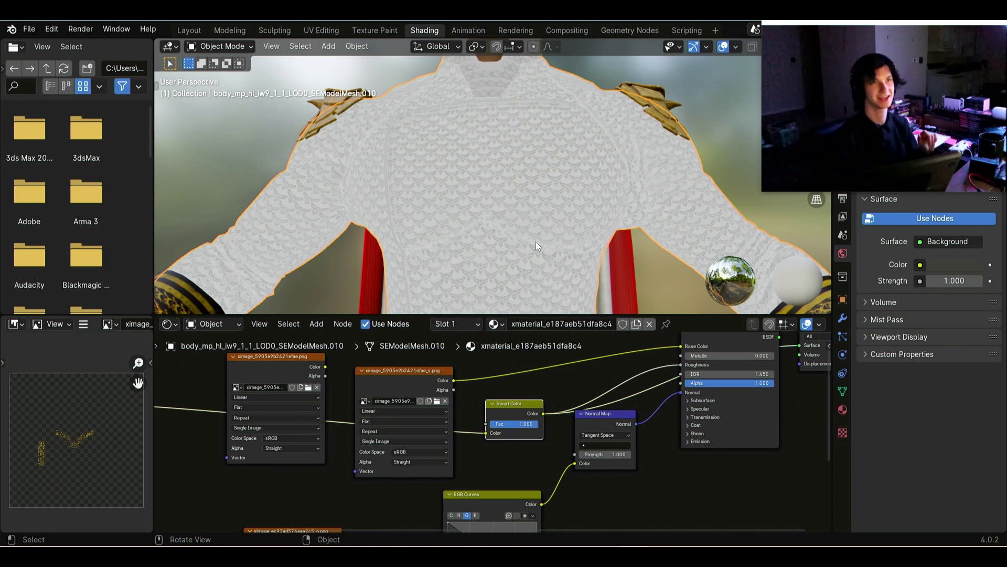
{"action": "middle_click_drag", "start_coordinate": [501, 350], "coordinate": [377, 426]}
{"action": "scroll", "coordinate": [377, 426], "scroll_direction": "down", "scroll_amount": 1}
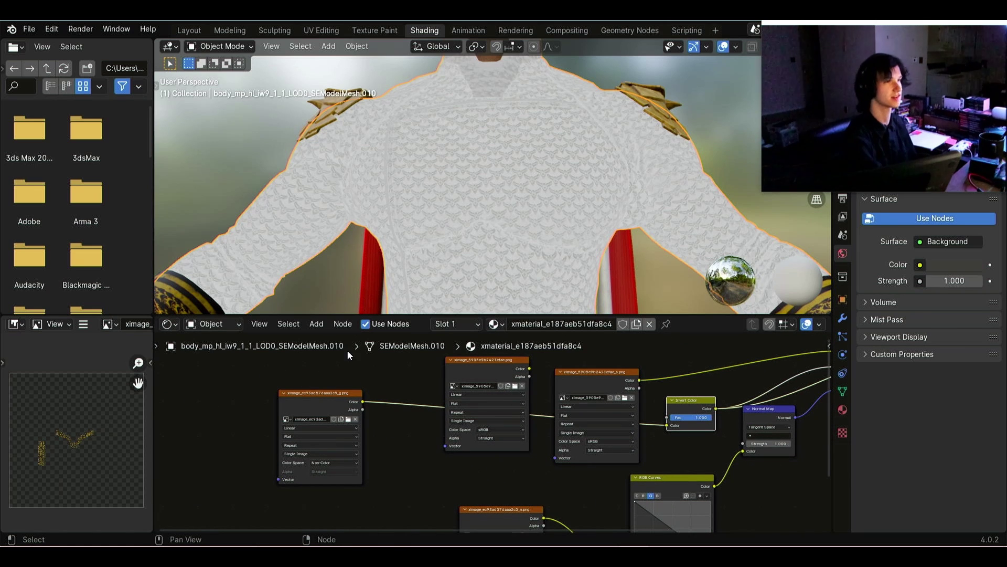
{"action": "left_click", "coordinate": [329, 398], "text": "ctrl+shift"}
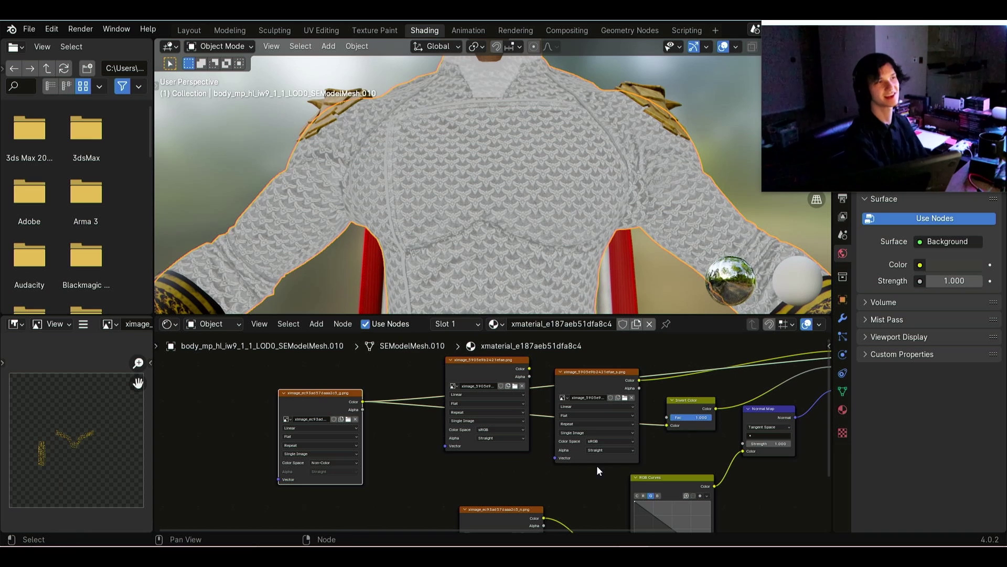
{"action": "middle_click_drag", "start_coordinate": [597, 464], "coordinate": [400, 466]}
{"action": "left_click", "coordinate": [629, 367], "text": "ctrl+shift"}
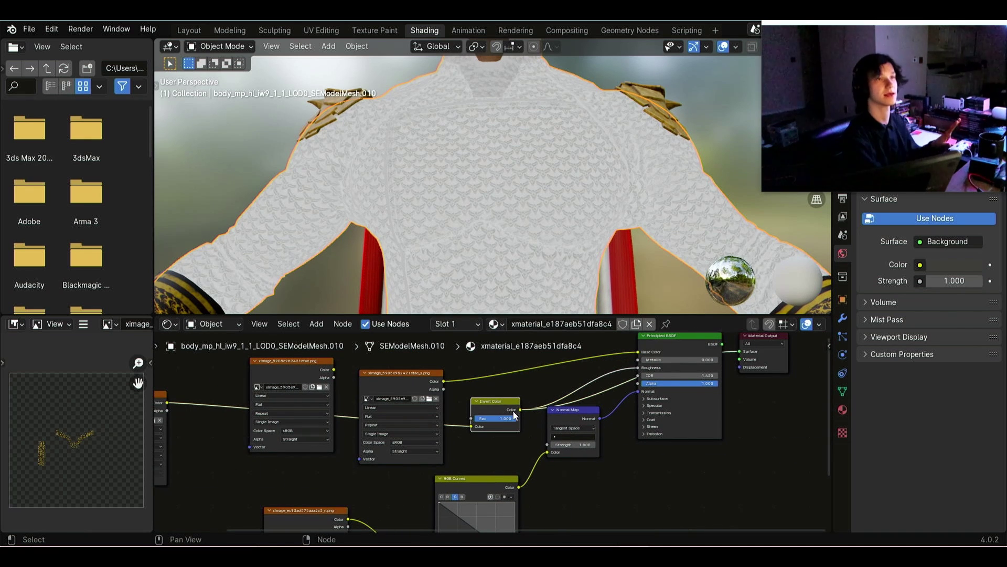
{"action": "left_click", "coordinate": [683, 338], "text": "ctrl+shift"}
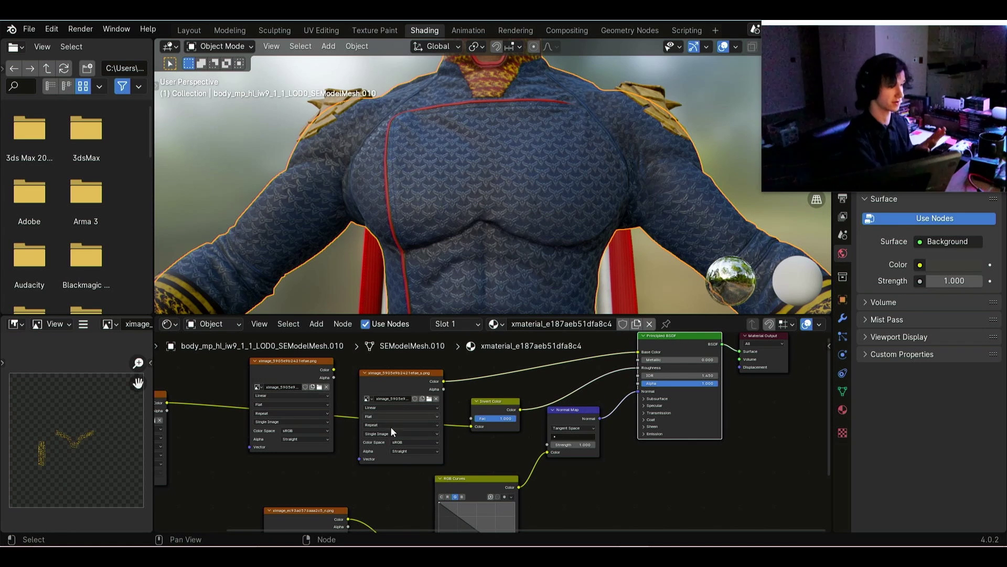
Add ximage_5905e9b2421efae_g.png as a texture node beside the normal texture and connect its color to the Principled BSDF
{"action": "scroll", "coordinate": [442, 421], "scroll_direction": "down", "scroll_amount": 2}
{"action": "middle_click_drag", "start_coordinate": [441, 421], "coordinate": [482, 417]}
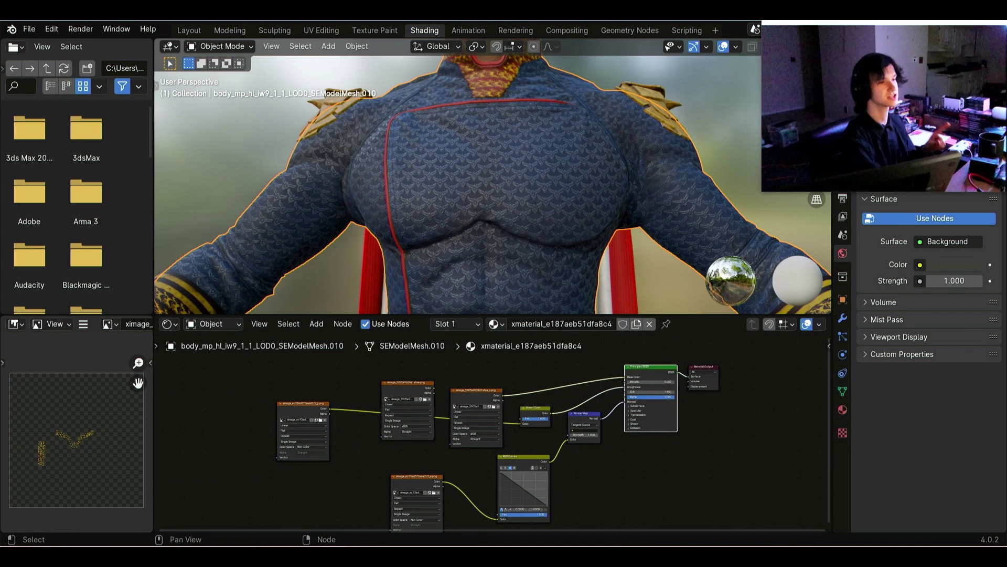
{"action": "left_click", "coordinate": [369, 519]}
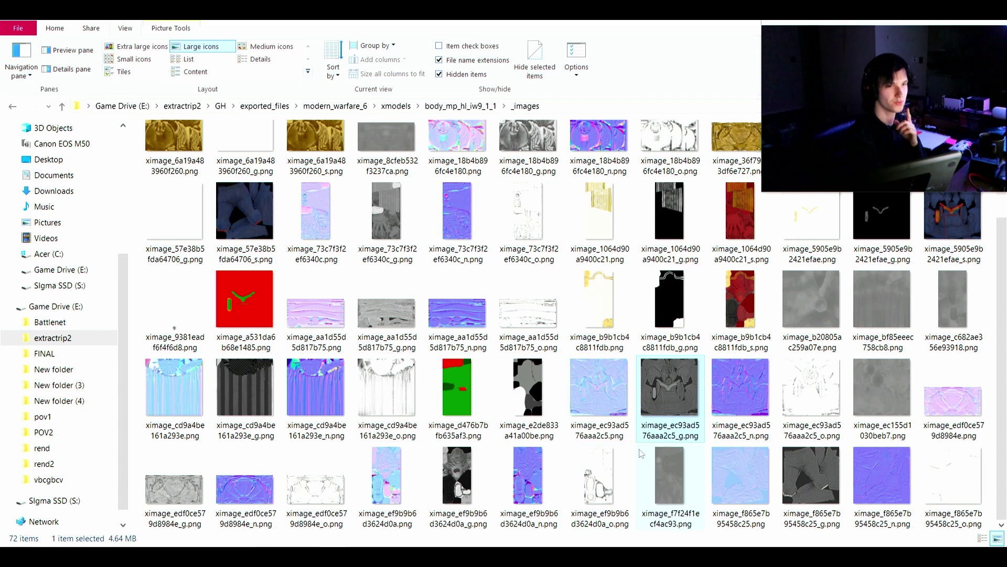
{"action": "left_click", "coordinate": [886, 225]}
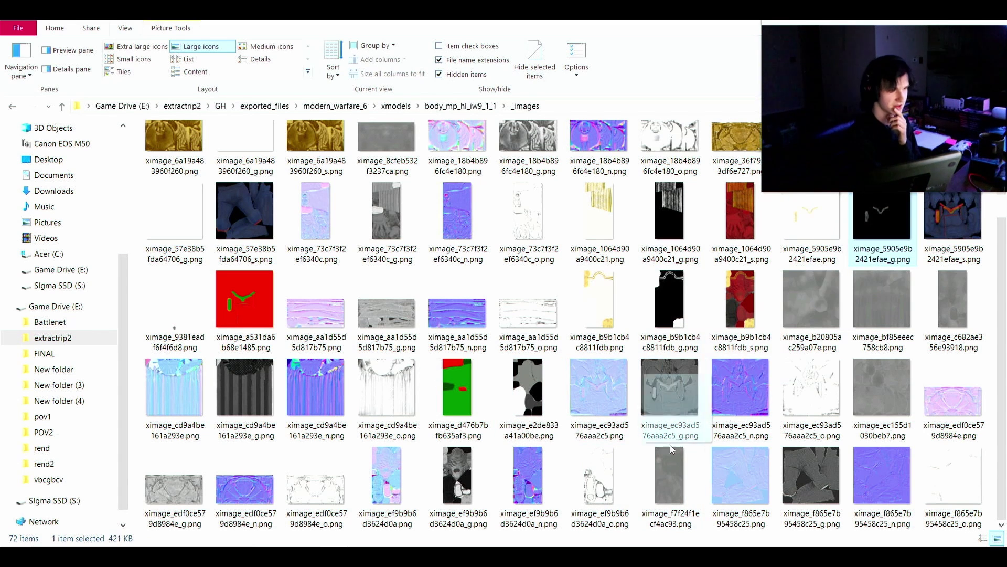
{"action": "mouse_move", "coordinate": [672, 448]}
{"action": "left_mouse_down"}
{"action": "mouse_move", "coordinate": [619, 545]}
{"action": "mouse_move", "coordinate": [608, 546]}
{"action": "mouse_move", "coordinate": [669, 464]}
{"action": "left_mouse_up"}
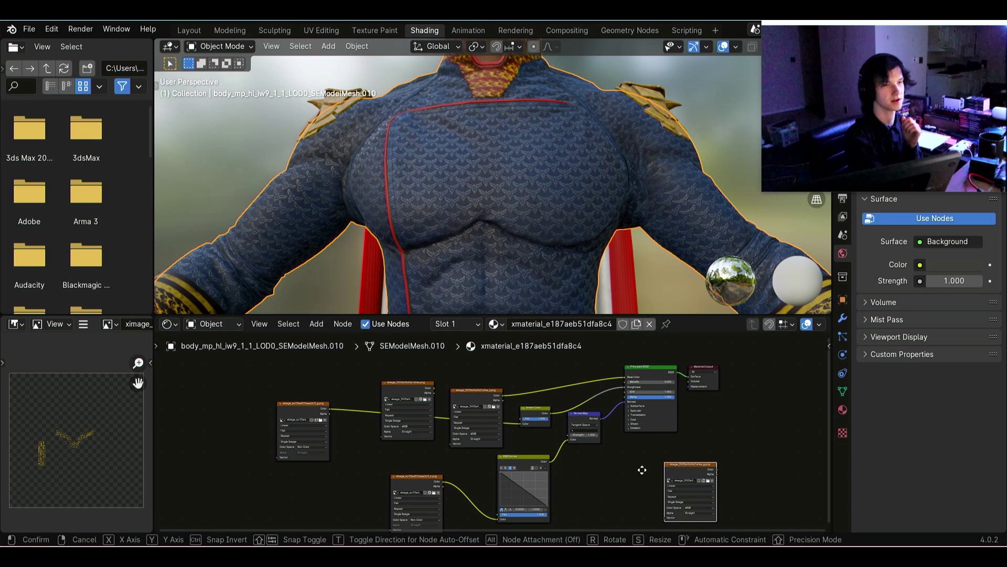
{"action": "left_click", "coordinate": [283, 475]}
{"action": "scroll", "coordinate": [364, 470], "scroll_direction": "up", "scroll_amount": 2}
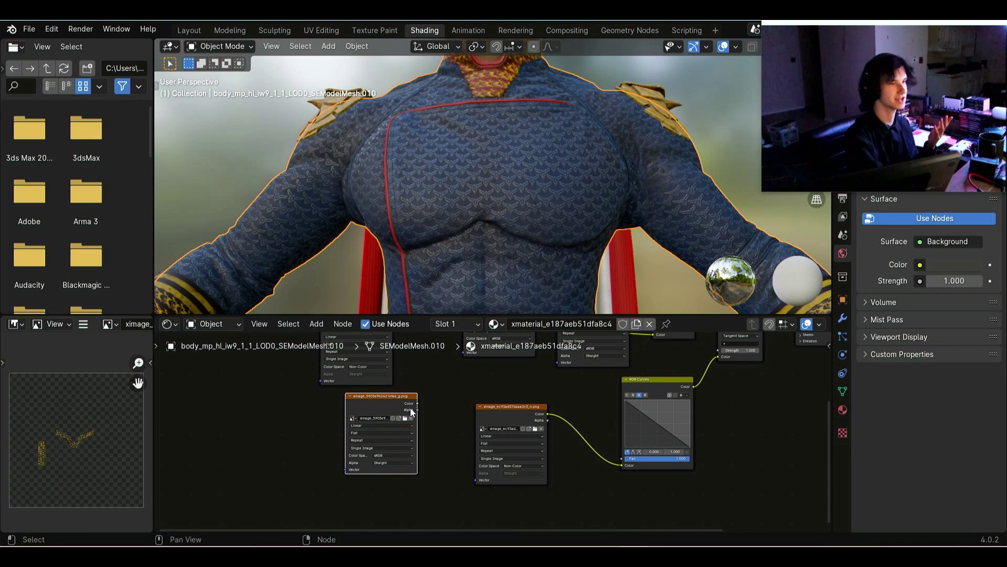
{"action": "left_click_drag", "start_coordinate": [416, 403], "coordinate": [791, 377]}
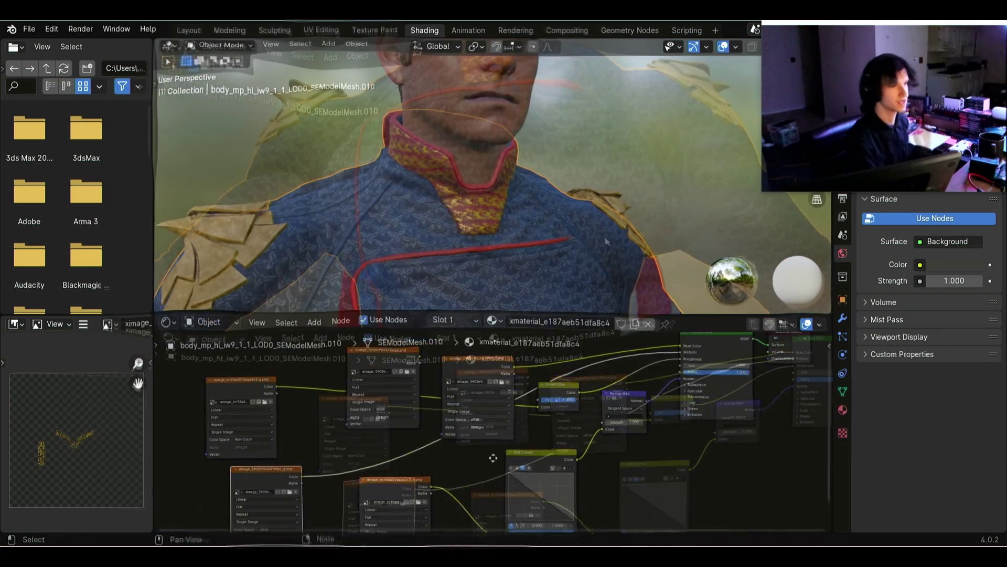
Preview only the ximage_5905e9b2421efae_g.png texture on the suit and view the collar from another angle
{"action": "middle_click_drag", "start_coordinate": [470, 511], "coordinate": [461, 474]}
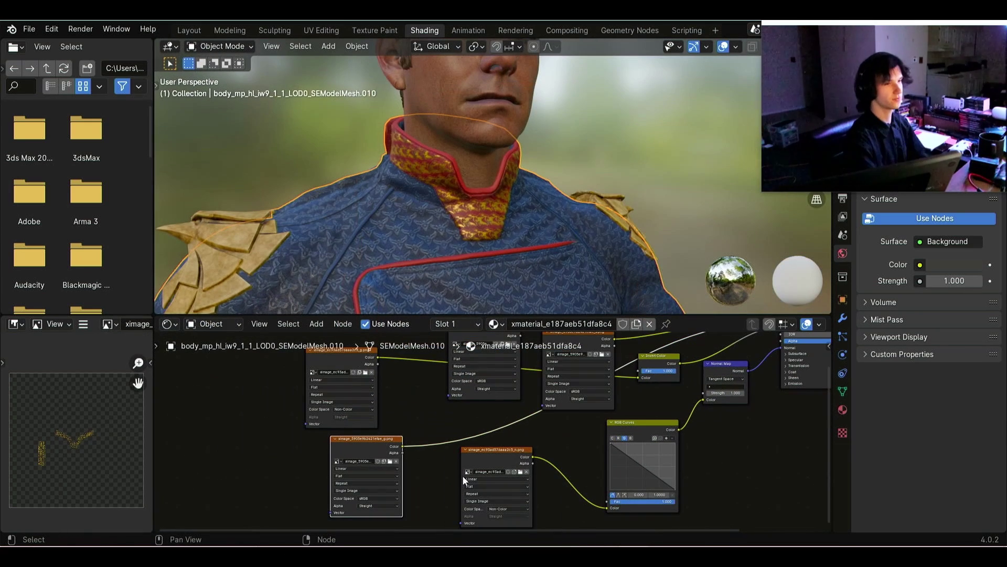
{"action": "left_click", "coordinate": [380, 443], "text": "ctrl+shift"}
{"action": "scroll", "coordinate": [644, 202], "scroll_direction": "down", "scroll_amount": 2}
{"action": "middle_click_drag", "start_coordinate": [644, 202], "coordinate": [403, 177]}
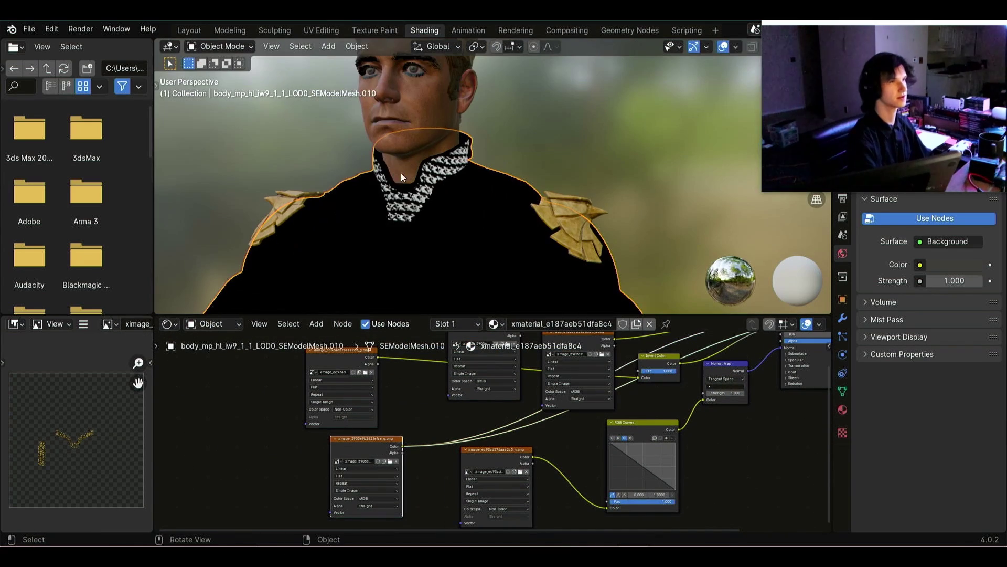
Restore the full Principled BSDF shading on the suit and inspect the collar and shoulders up close
{"action": "middle_click_drag", "start_coordinate": [787, 368], "coordinate": [380, 511]}
{"action": "left_click", "coordinate": [408, 442], "text": "ctrl+shift"}
{"action": "scroll", "coordinate": [458, 156], "scroll_direction": "up", "scroll_amount": 5}
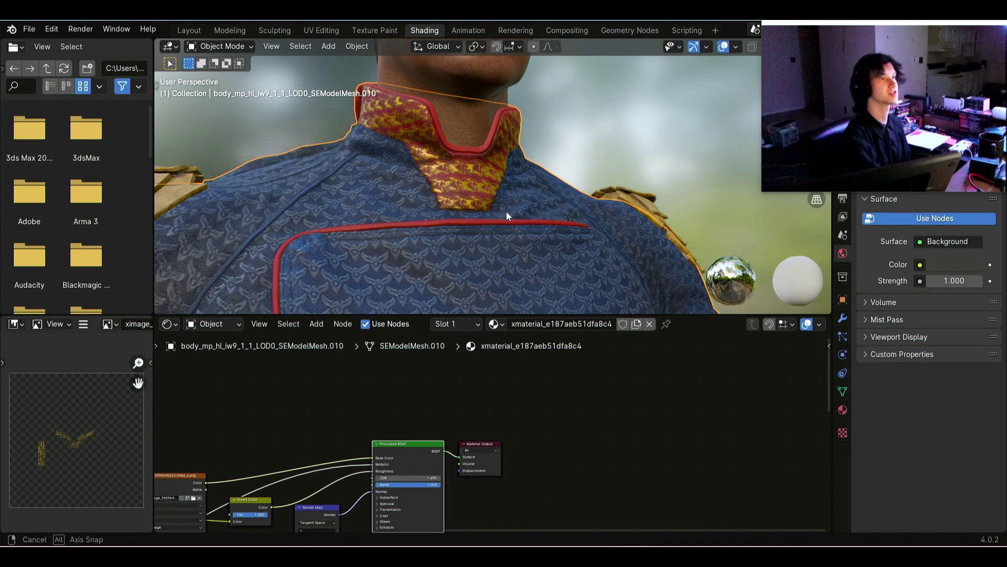
{"action": "middle_click_drag", "start_coordinate": [506, 210], "coordinate": [420, 204], "text": "shift"}
{"action": "middle_click_drag", "start_coordinate": [436, 500], "coordinate": [587, 389]}
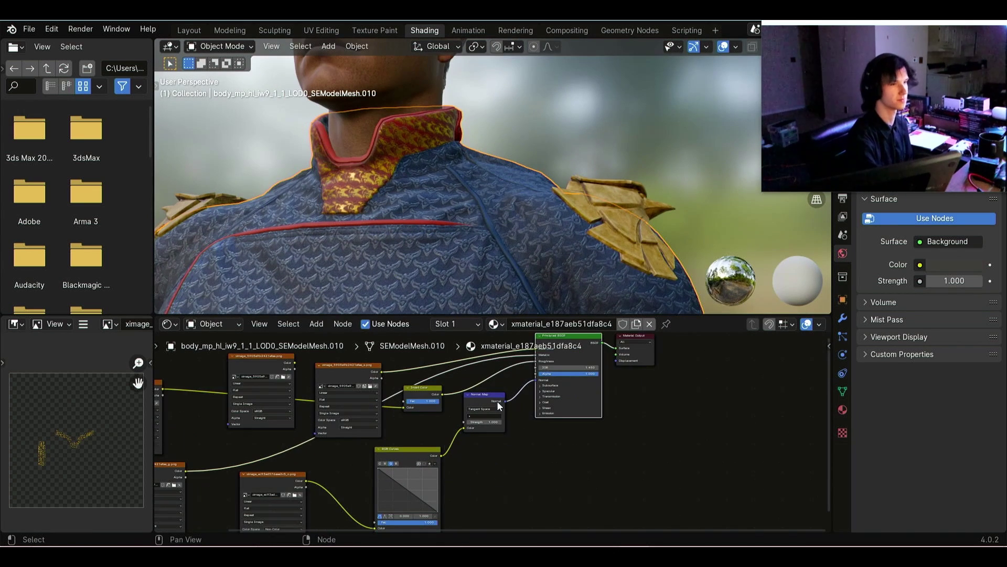
Inspect ximage_ec93ad576aaa2c5_o.png in File Explorer and add it to the suit material as a texture node above the color textures
{"action": "mouse_move", "coordinate": [335, 556]}
{"action": "left_click", "coordinate": [305, 506]}
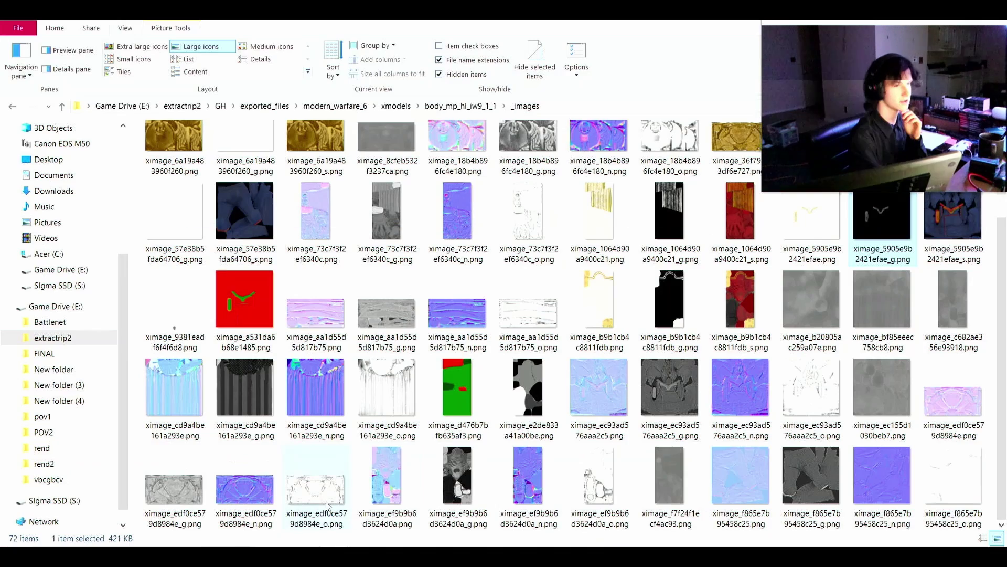
{"action": "double_click", "coordinate": [801, 415]}
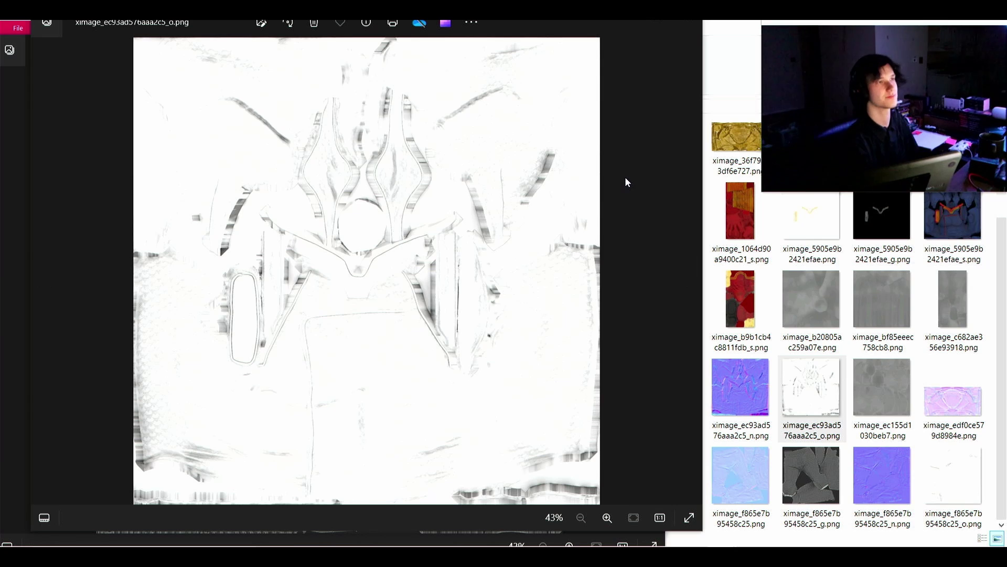
{"action": "left_click", "coordinate": [690, 271]}
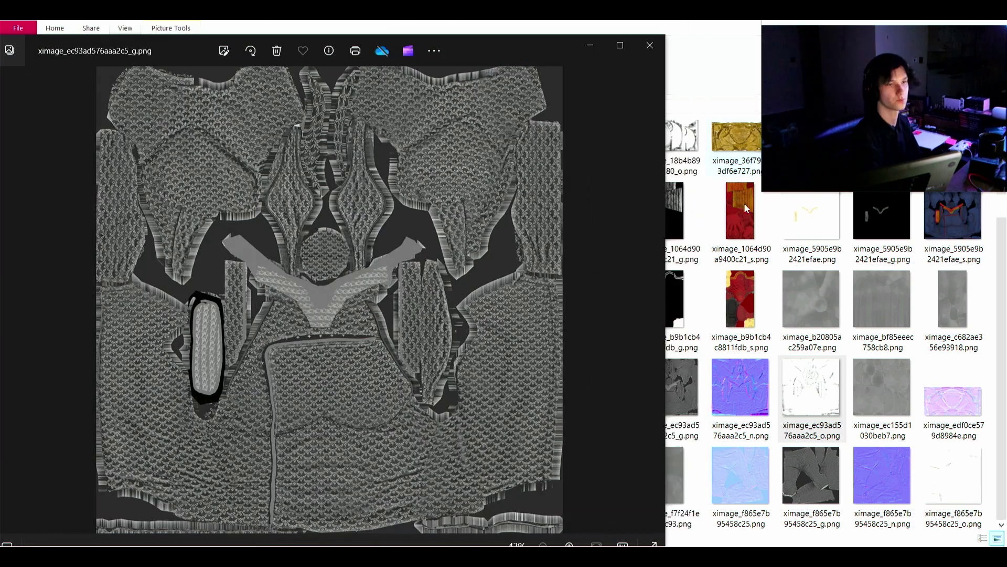
{"action": "left_click_drag", "start_coordinate": [800, 401], "coordinate": [235, 351]}
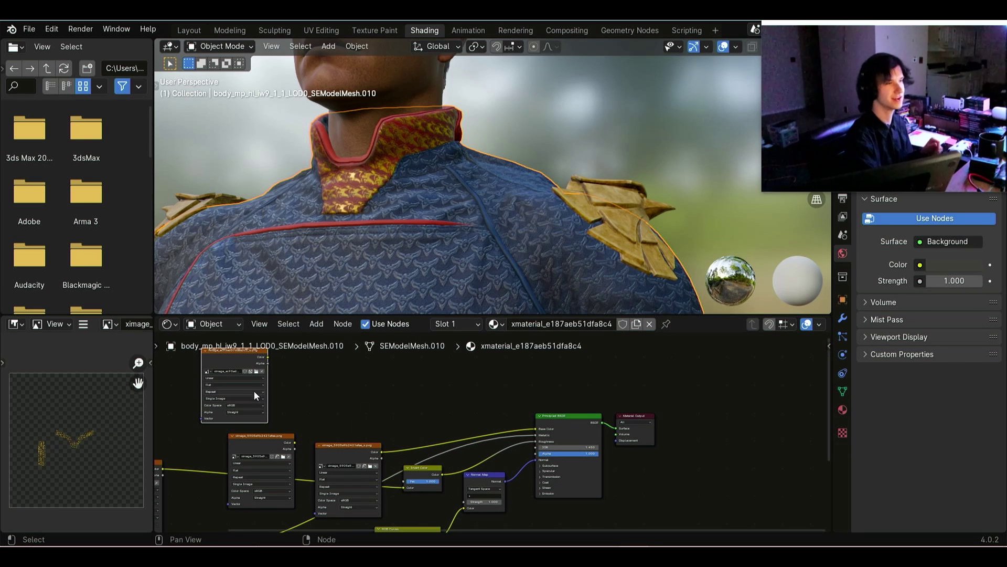
{"action": "left_click_drag", "start_coordinate": [344, 450], "coordinate": [329, 402]}
{"action": "middle_click_drag", "start_coordinate": [338, 423], "coordinate": [350, 433]}
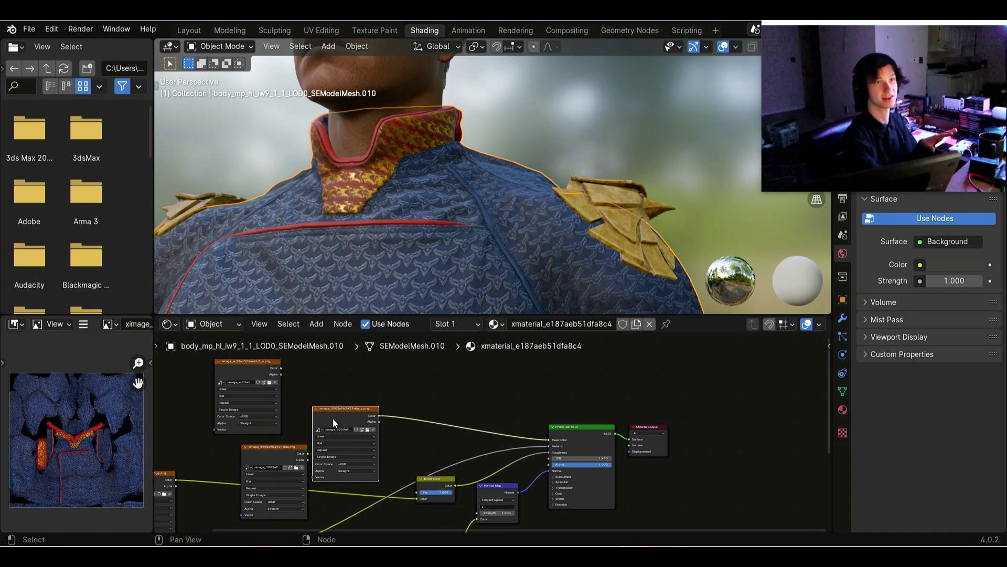
Add a Mix Color node fed by the ximage_5905e9b2421efae_s.png color in A and the ximage_ec93ad576aaa2c5_o.png color in B
{"action": "left_click", "coordinate": [265, 370]}
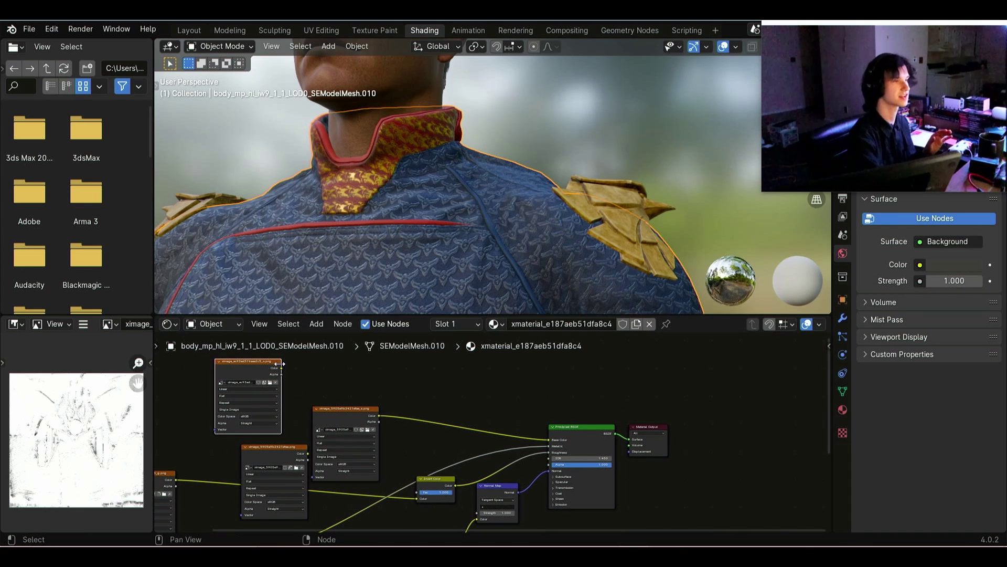
{"action": "left_click_drag", "start_coordinate": [282, 373], "coordinate": [454, 391]}
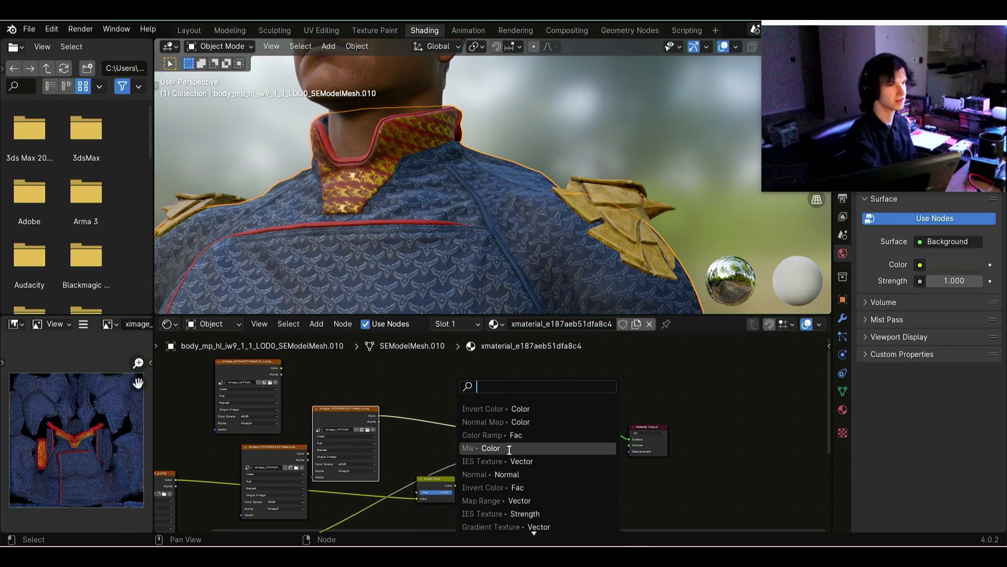
{"action": "left_click", "coordinate": [535, 448]}
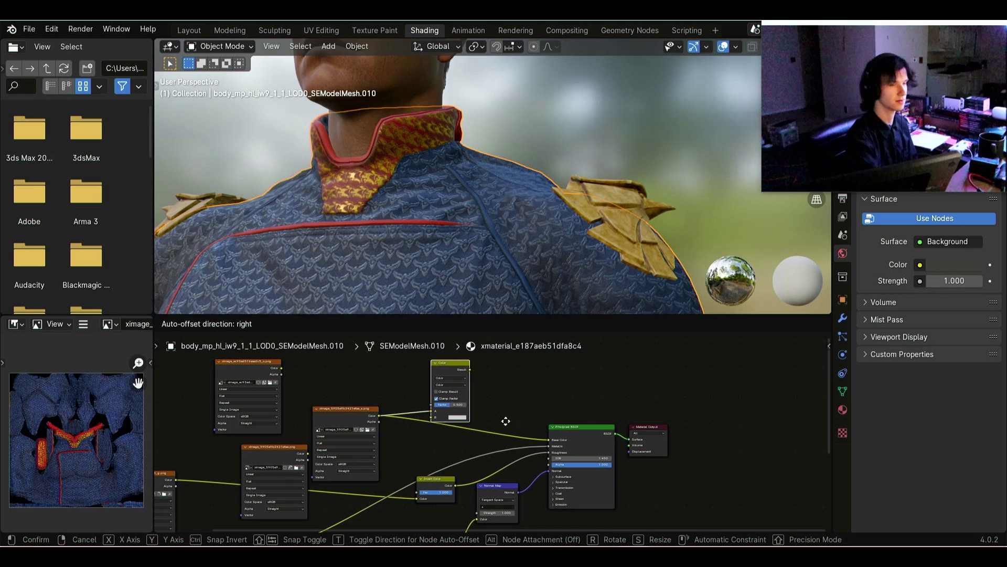
{"action": "left_click", "coordinate": [533, 418]}
{"action": "scroll", "coordinate": [472, 415], "scroll_direction": "up", "scroll_amount": 2}
{"action": "left_click_drag", "start_coordinate": [231, 393], "coordinate": [450, 446]}
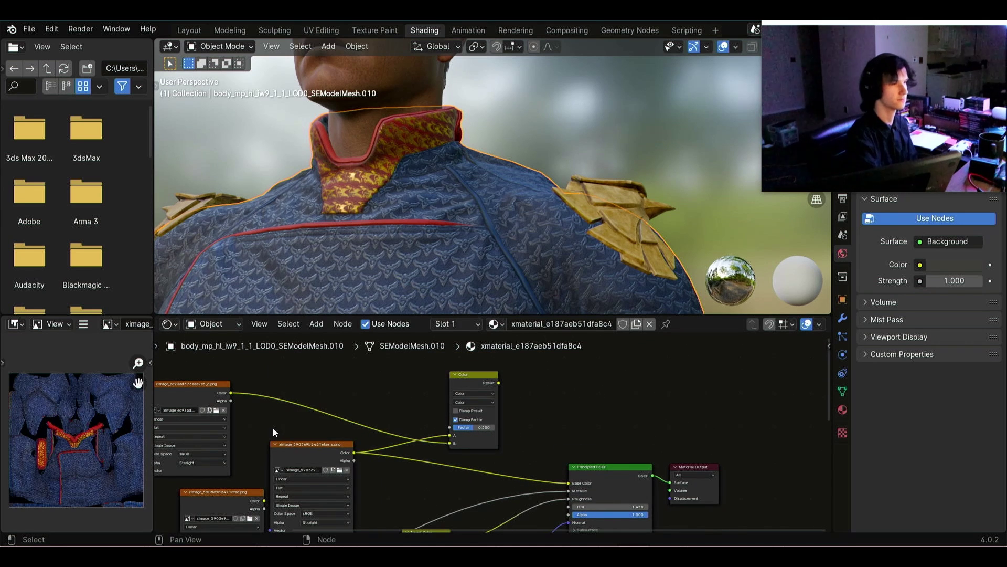
Preview the ximage_ec93ad576aaa2c5_o.png texture alone on the suit, followed by ximage_5905e9b2421efae_s.png for comparison
{"action": "middle_click_drag", "start_coordinate": [187, 395], "coordinate": [259, 386]}
{"action": "left_click", "coordinate": [259, 386]}
{"action": "left_click", "coordinate": [259, 385], "text": "ctrl+shift"}
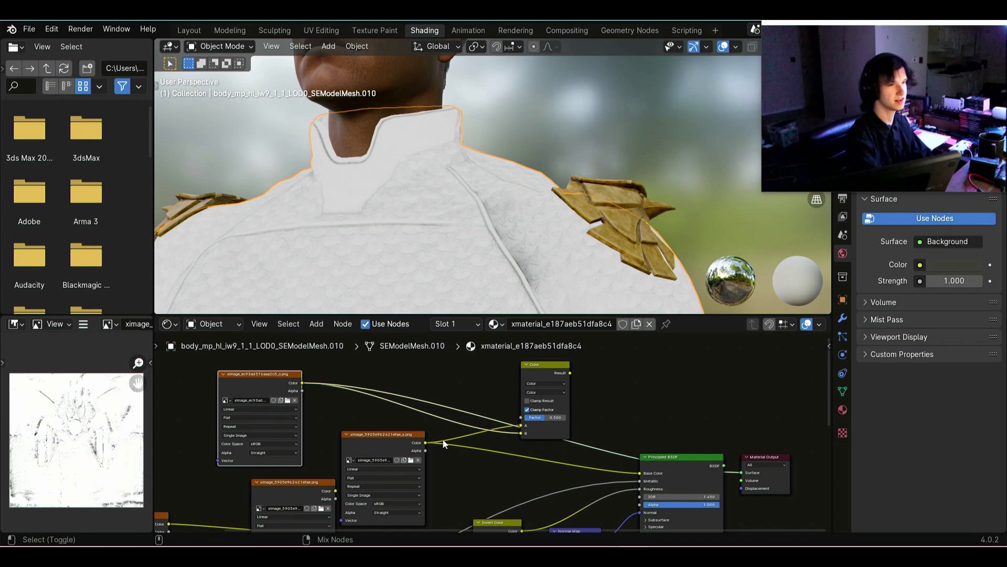
{"action": "left_click", "coordinate": [402, 438], "text": "ctrl+shift"}
{"action": "left_click_drag", "start_coordinate": [402, 438], "coordinate": [402, 435]}
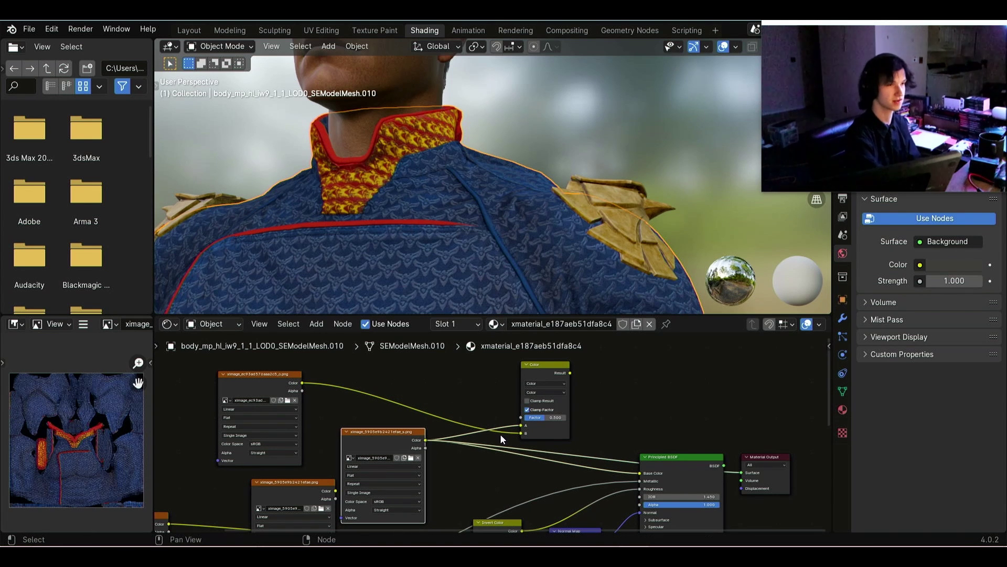
Preview the Mix Color result on the suit and set the node to Multiply blending with a factor of 0.7
{"action": "scroll", "coordinate": [537, 370], "scroll_direction": "up", "scroll_amount": 3}
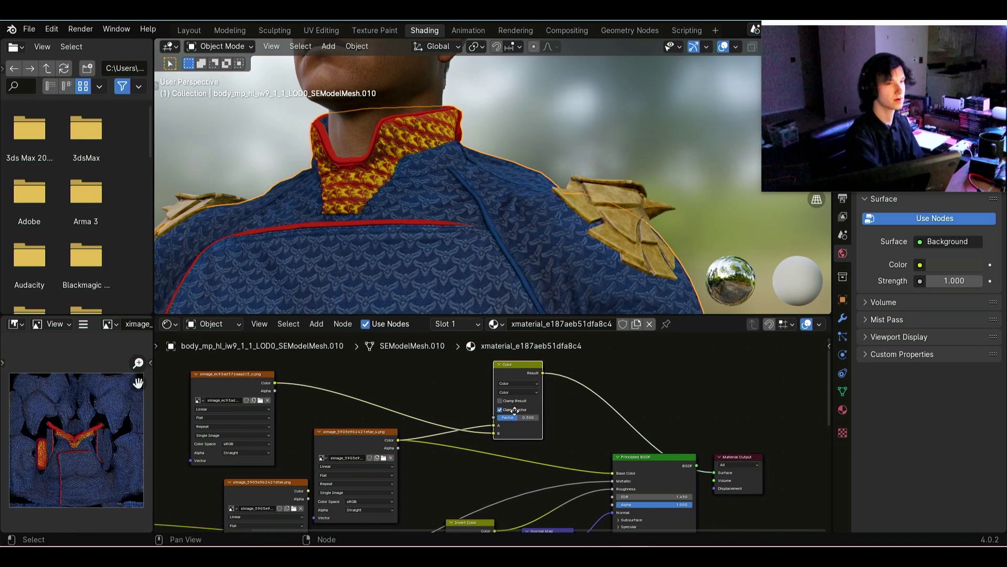
{"action": "left_click", "coordinate": [501, 378]}
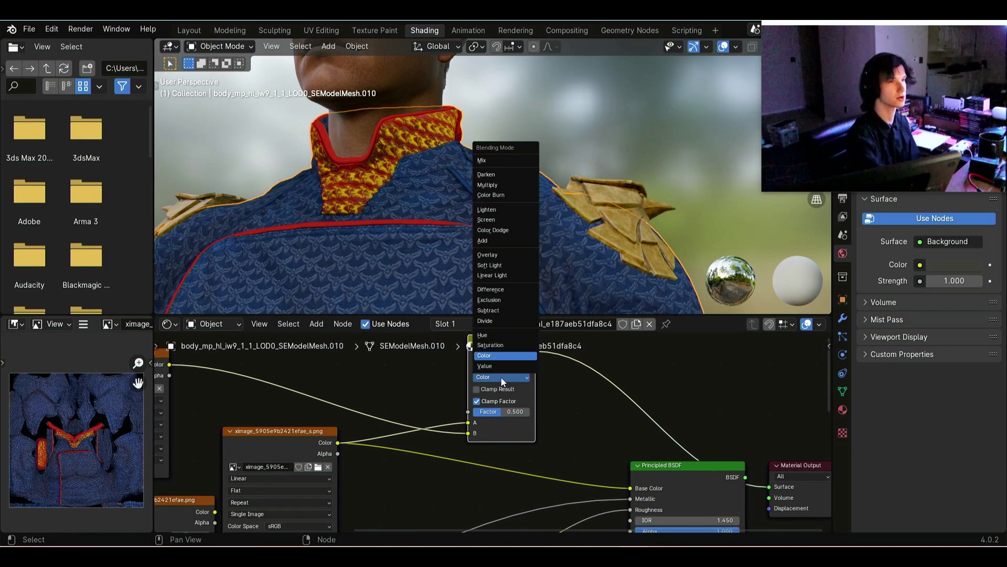
{"action": "left_click", "coordinate": [502, 184]}
{"action": "scroll", "coordinate": [504, 379], "scroll_direction": "up", "scroll_amount": 1}
{"action": "left_click", "coordinate": [498, 407]}
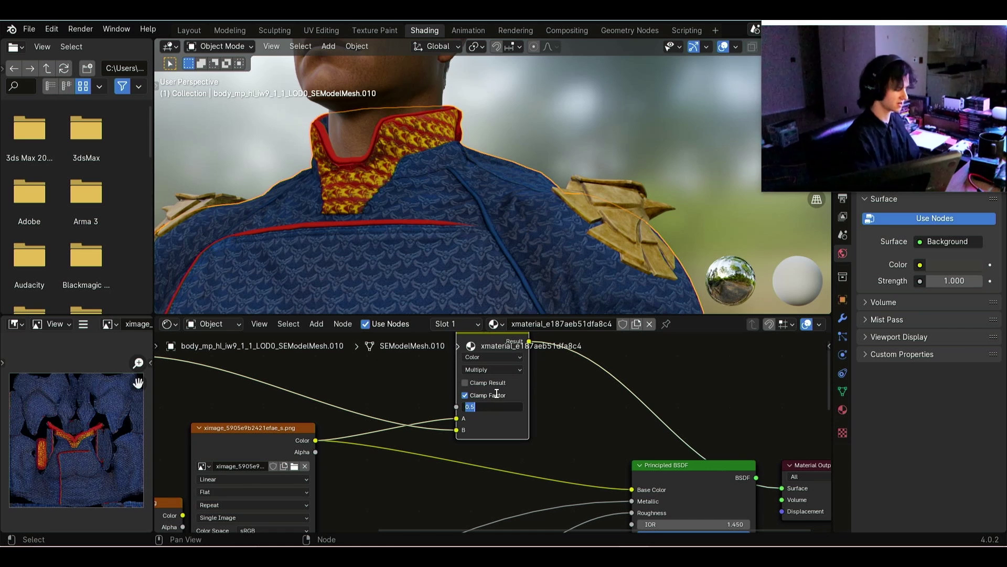
{"action": "type", "text": "0.7"}
{"action": "key", "text": "Return"}
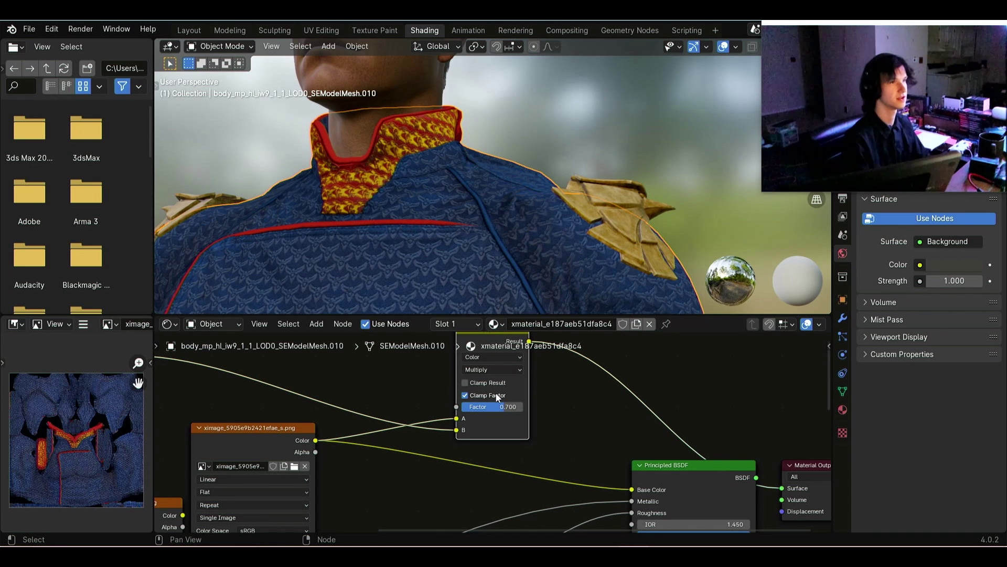
View the suit from the front and set the Multiply node's factor to 0.793
{"action": "middle_click_drag", "start_coordinate": [473, 307], "coordinate": [494, 270]}
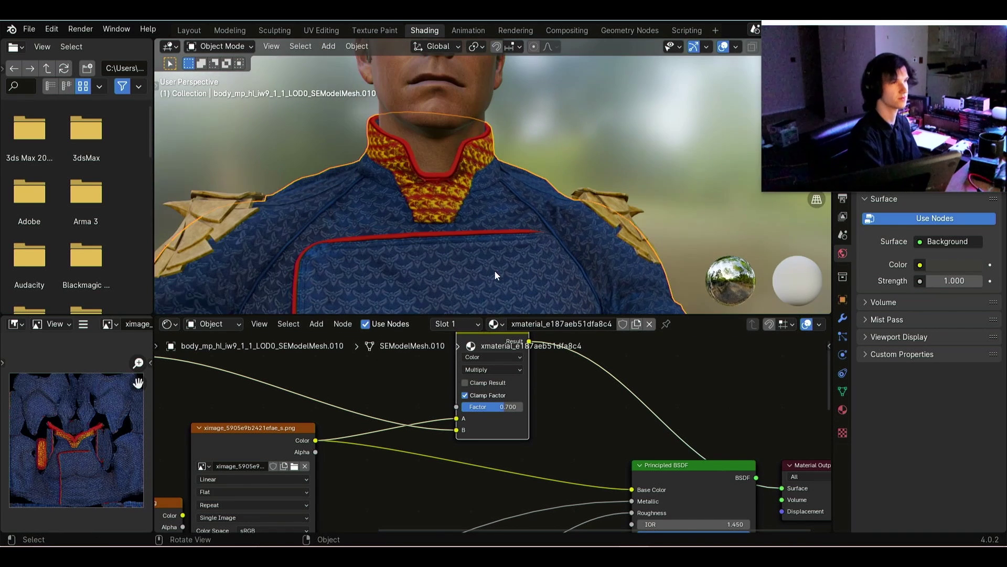
{"action": "scroll", "coordinate": [499, 399], "scroll_direction": "up", "scroll_amount": 1}
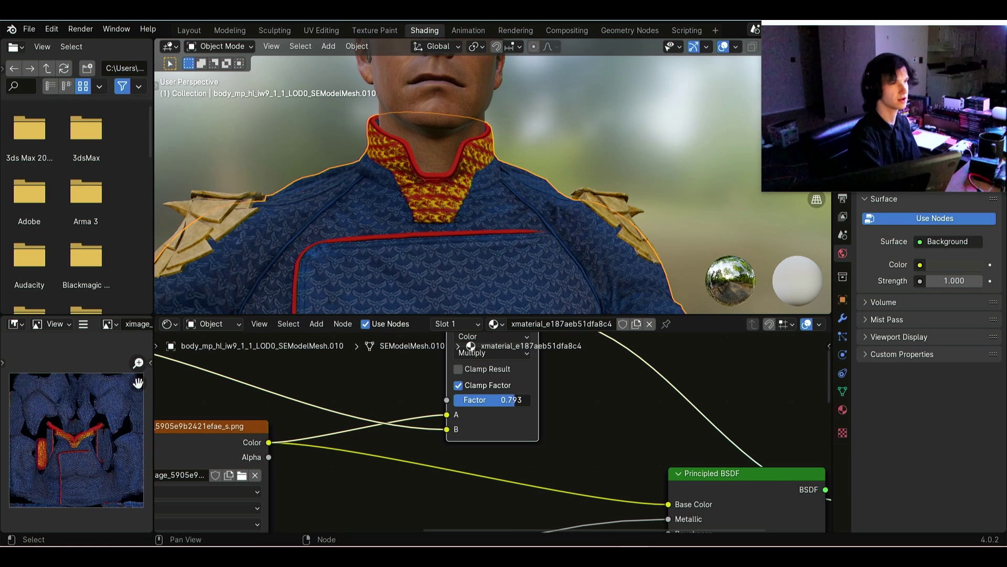
{"action": "left_click_drag", "start_coordinate": [514, 399], "coordinate": [512, 399]}
{"action": "scroll", "coordinate": [443, 459], "scroll_direction": "down", "scroll_amount": 3}
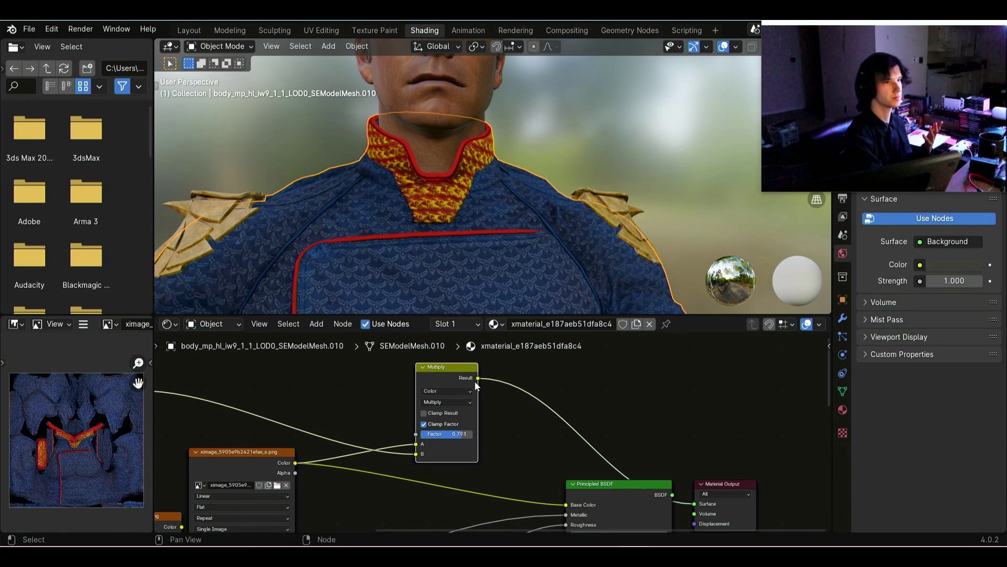
Connect the Multiply result to the Principled BSDF's Base Color and return to the full shading to view the suit
{"action": "left_click_drag", "start_coordinate": [479, 378], "coordinate": [513, 428]}
{"action": "left_click_drag", "start_coordinate": [511, 471], "coordinate": [566, 505]}
{"action": "middle_click_drag", "start_coordinate": [428, 478], "coordinate": [462, 455]}
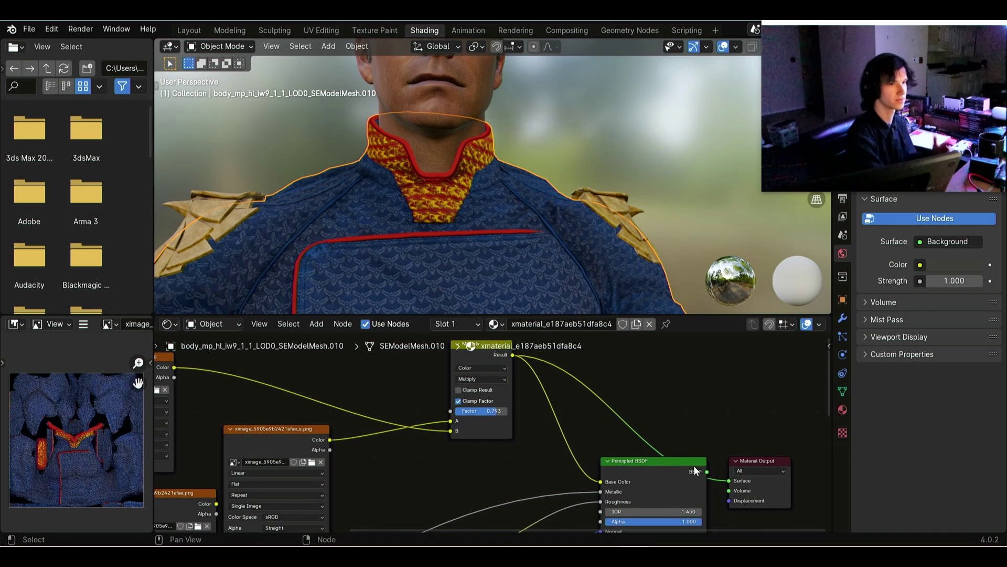
{"action": "scroll", "coordinate": [542, 269], "scroll_direction": "down", "scroll_amount": 4}
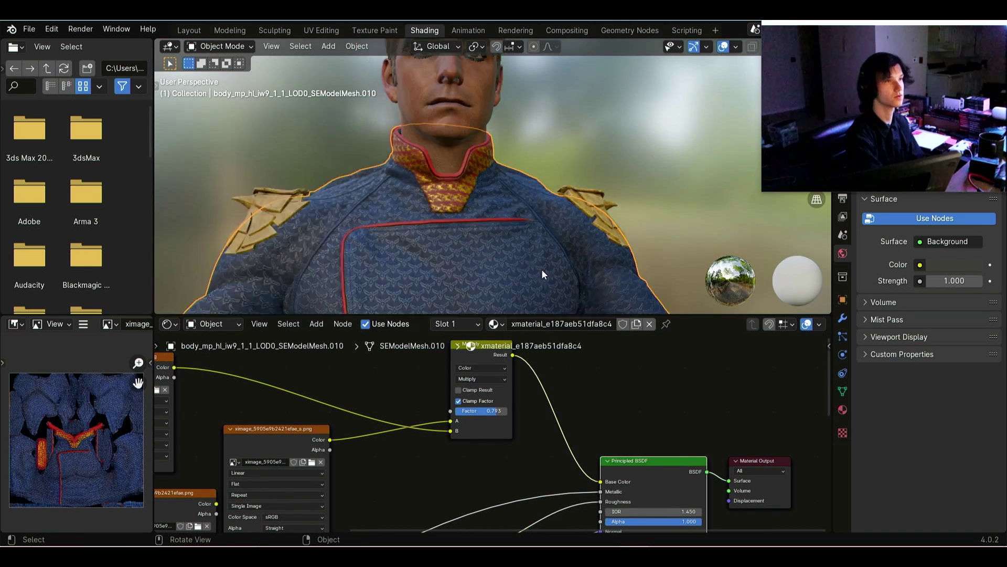
{"action": "middle_click_drag", "start_coordinate": [541, 268], "coordinate": [496, 244]}
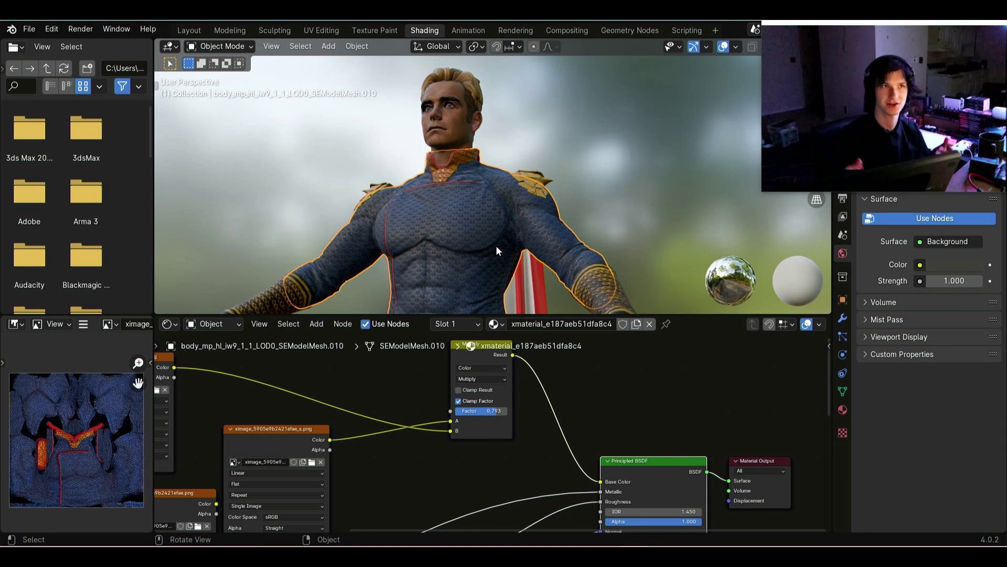
Check the materials of the head's skin, eyes and eyebrows, and select the hair mesh
{"action": "left_click", "coordinate": [443, 144]}
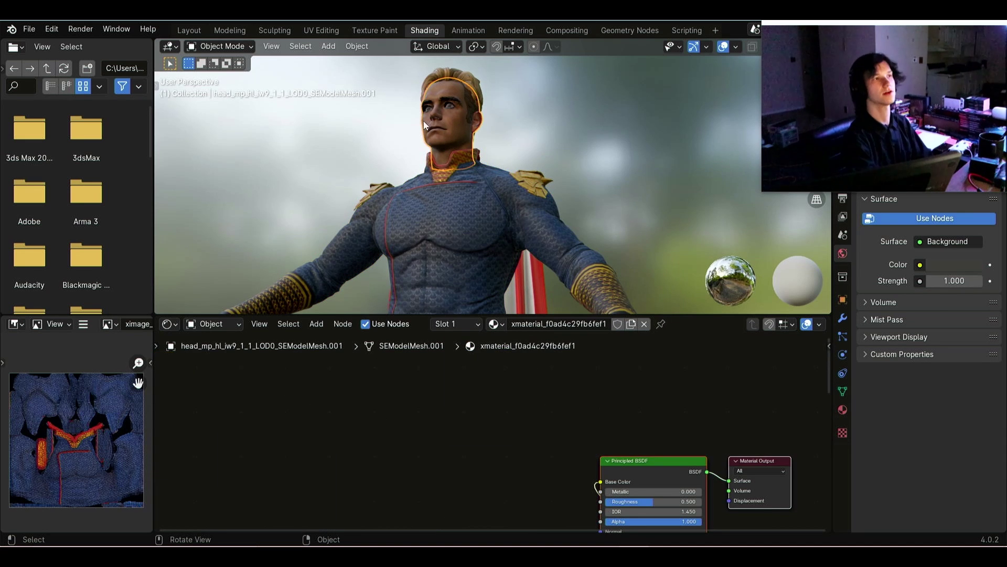
{"action": "scroll", "coordinate": [423, 120], "scroll_direction": "up", "scroll_amount": 5}
{"action": "left_click", "coordinate": [470, 107]}
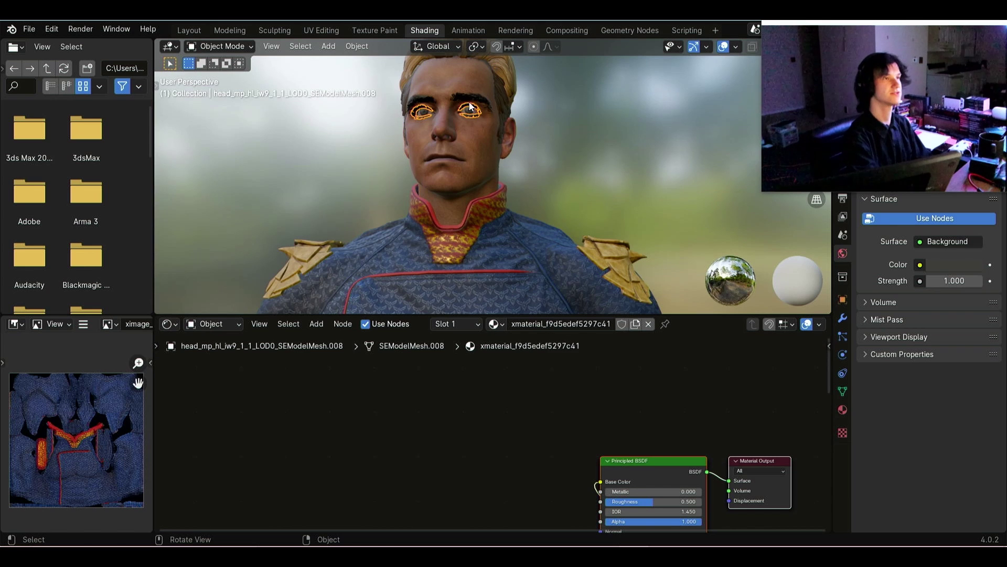
{"action": "left_click", "coordinate": [472, 100]}
{"action": "scroll", "coordinate": [525, 137], "scroll_direction": "up", "scroll_amount": 4}
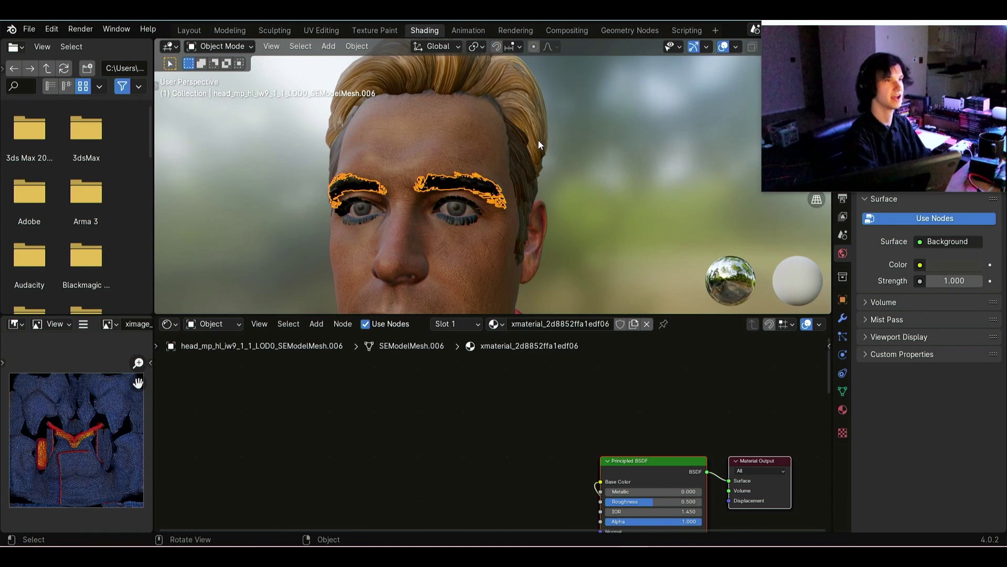
{"action": "left_click", "coordinate": [512, 96]}
{"action": "scroll", "coordinate": [524, 481], "scroll_direction": "down", "scroll_amount": 2}
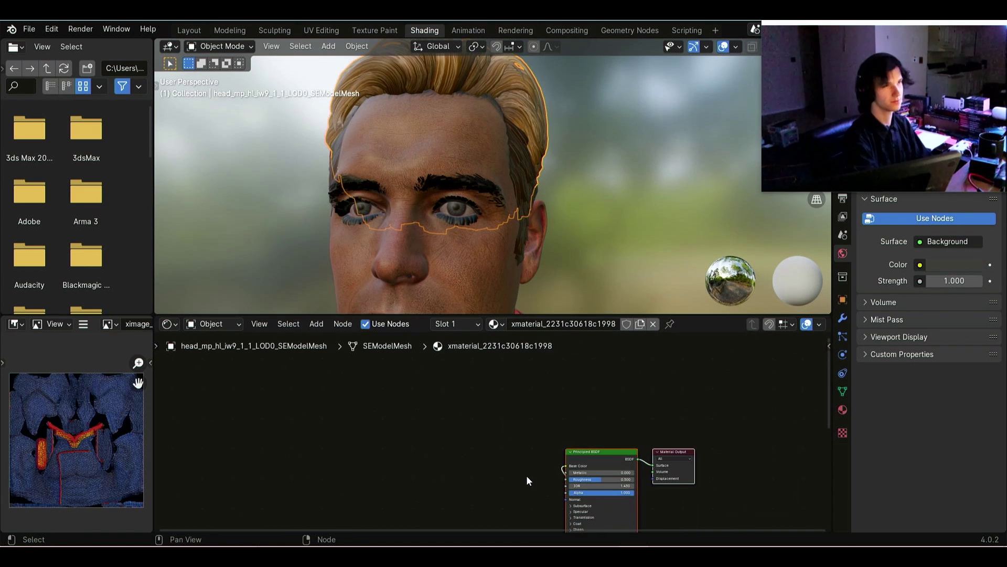
In File Explorer, sort the xmodels folder by newest modification date and open the _images folder of head_mp_hl_iw9_1_1
{"action": "left_click", "coordinate": [265, 498]}
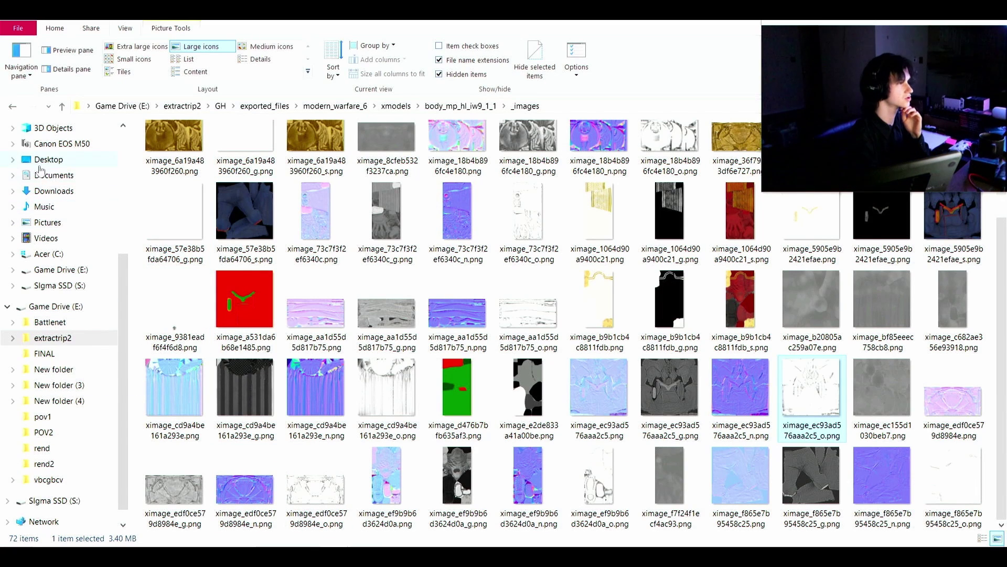
{"action": "left_click", "coordinate": [336, 105]}
{"action": "double_click", "coordinate": [199, 175]}
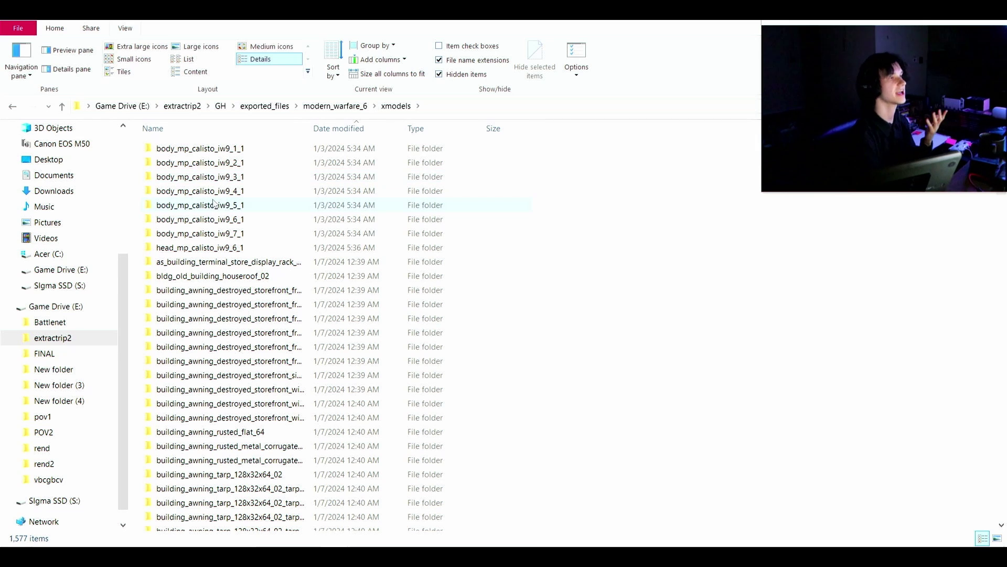
{"action": "left_click", "coordinate": [362, 130]}
{"action": "left_click", "coordinate": [292, 149]}
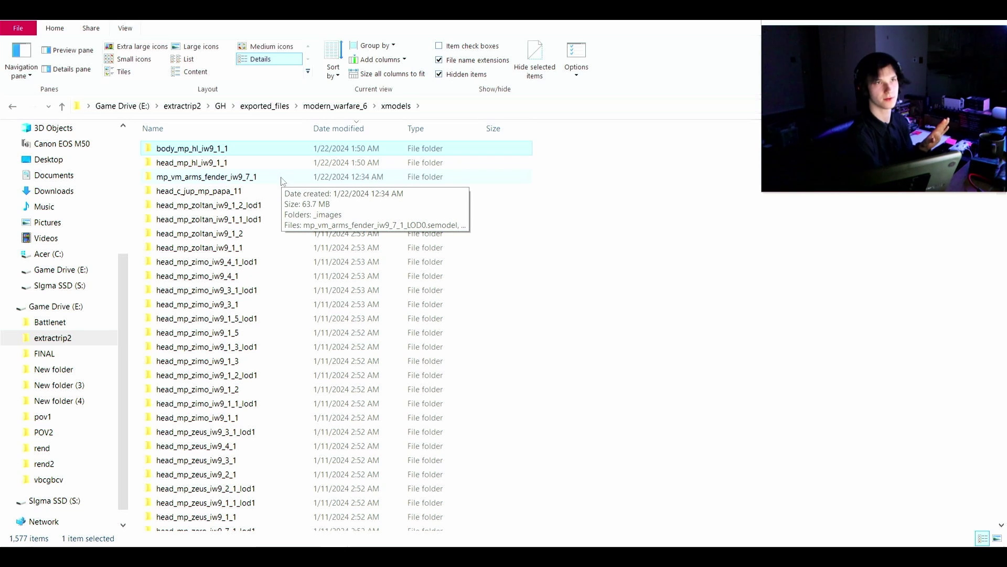
{"action": "double_click", "coordinate": [253, 163]}
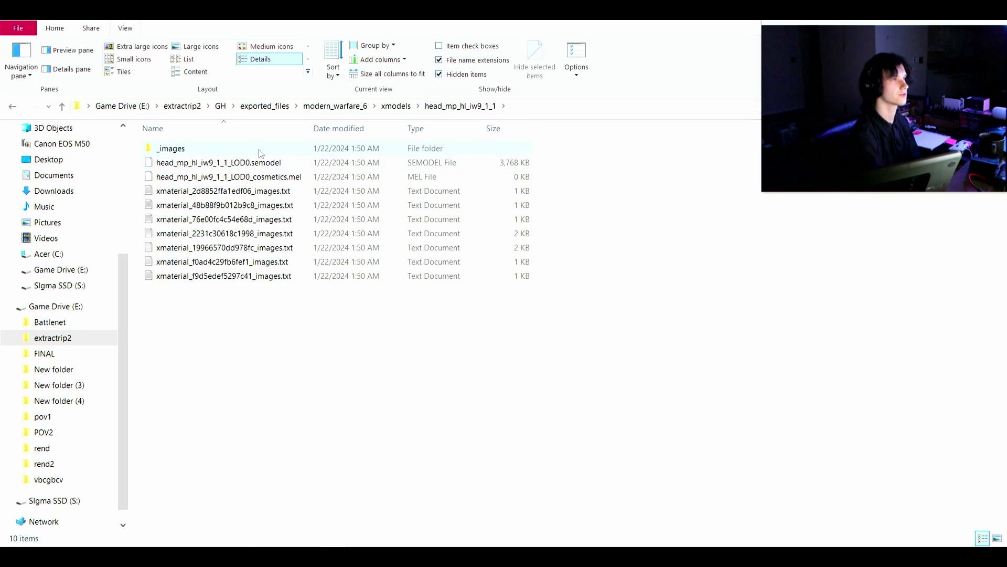
{"action": "double_click", "coordinate": [261, 152]}
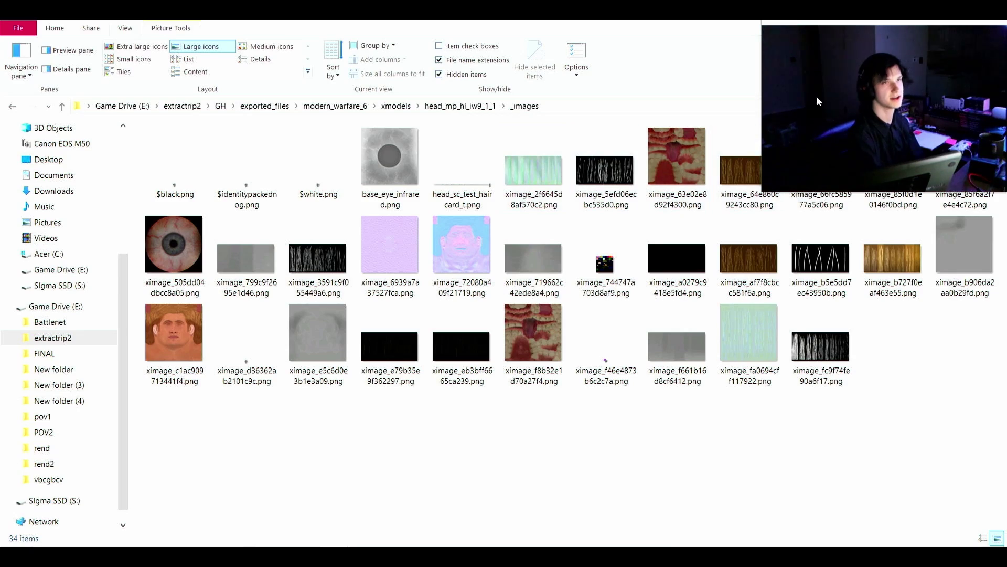
View the hair strand mask ximage_5efd06ecbc535d0.png at full size and close it
{"action": "left_click", "coordinate": [745, 168]}
{"action": "left_click", "coordinate": [602, 195]}
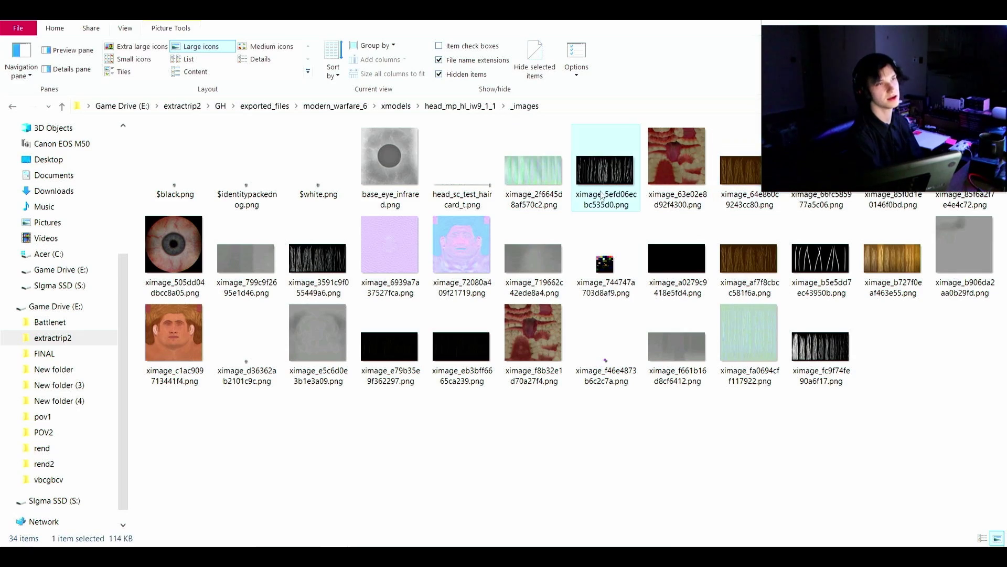
{"action": "double_click", "coordinate": [602, 195]}
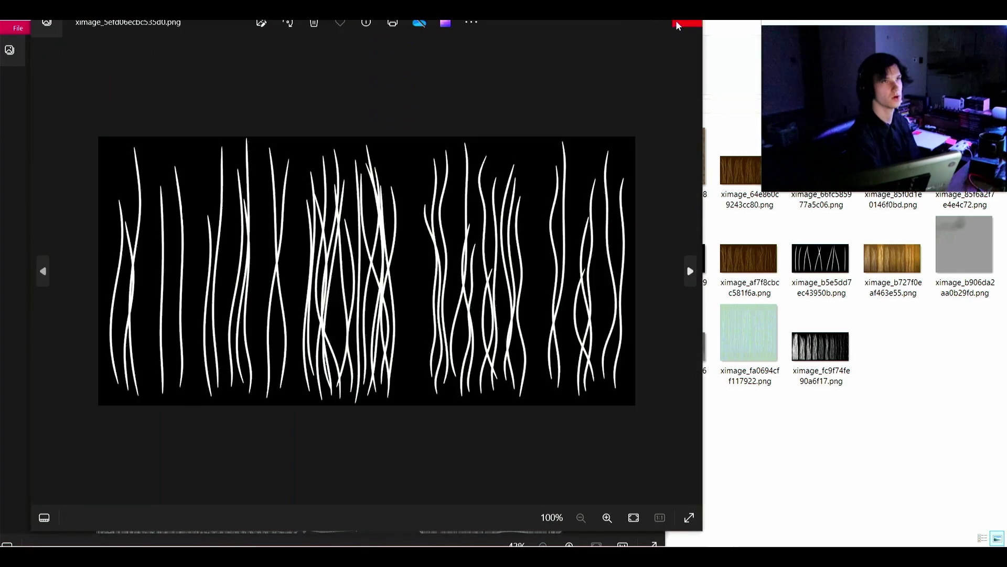
{"action": "left_click", "coordinate": [650, 44]}
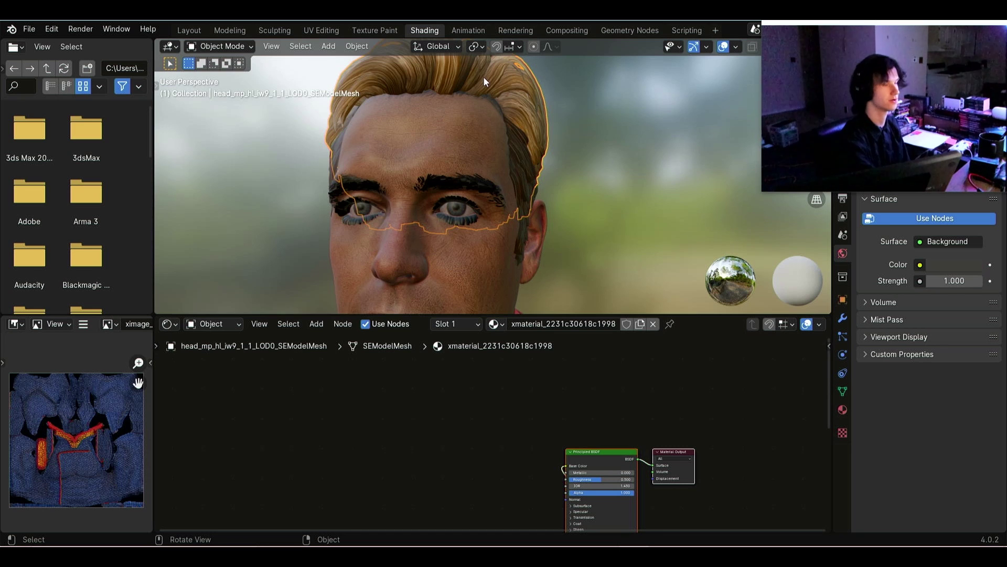
Examine the hair material's nodes and its strand colour texture
{"action": "left_click_drag", "start_coordinate": [486, 81], "coordinate": [426, 414]}
{"action": "scroll", "coordinate": [90, 463], "scroll_direction": "up", "scroll_amount": 4}
{"action": "scroll", "coordinate": [87, 460], "scroll_direction": "down", "scroll_amount": 2}
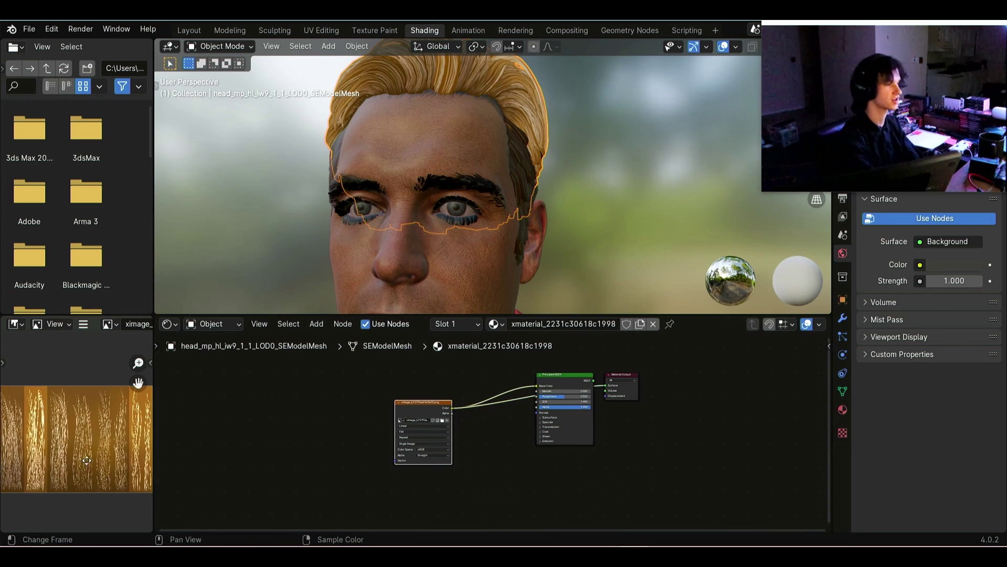
{"action": "middle_click_drag", "start_coordinate": [87, 460], "coordinate": [89, 451]}
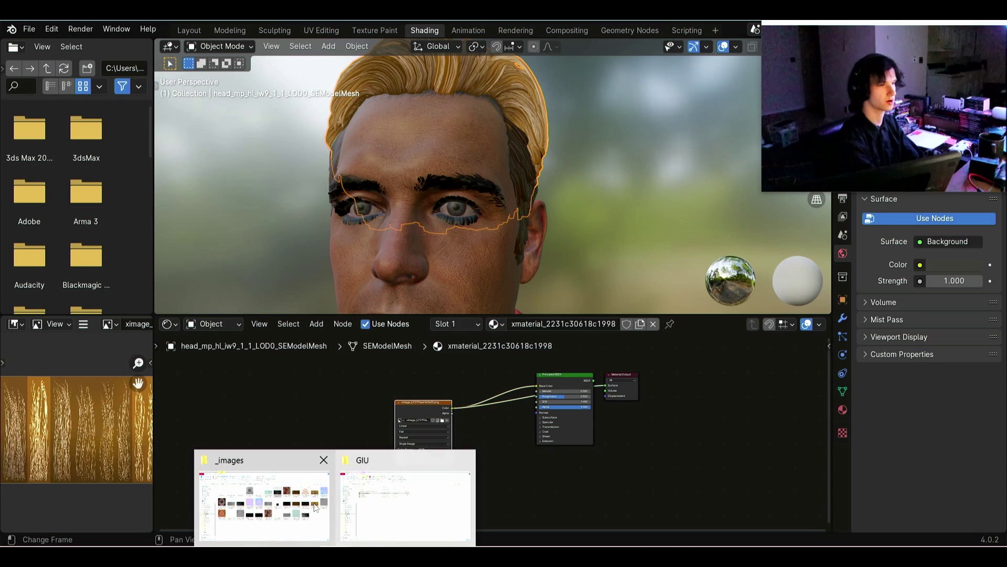
View the strand mask ximage_fc9f74fe90a6f17.png from the _images folder and add it to the hair material as an image texture
{"action": "left_click", "coordinate": [315, 507]}
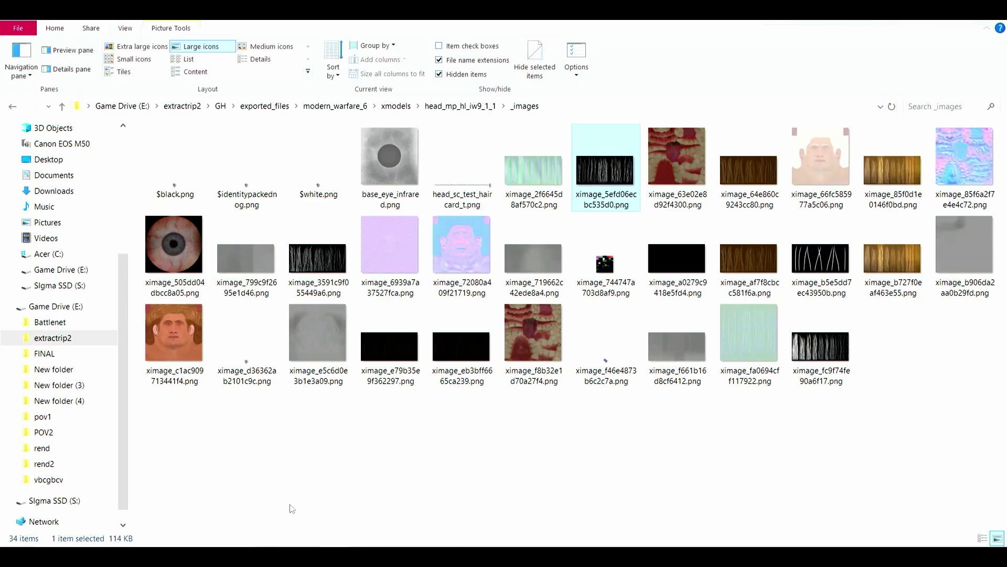
{"action": "double_click", "coordinate": [824, 348]}
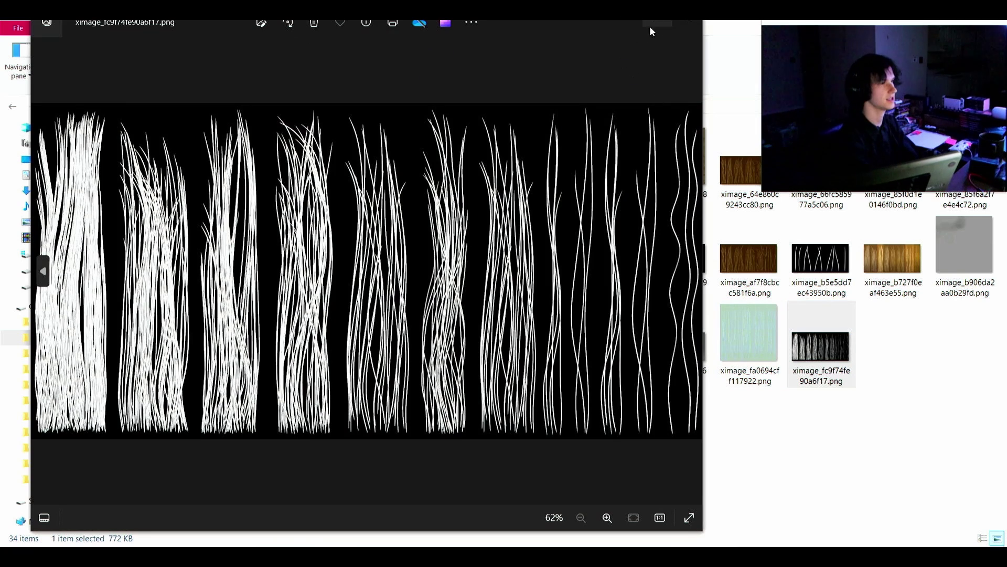
{"action": "key", "text": "Left"}
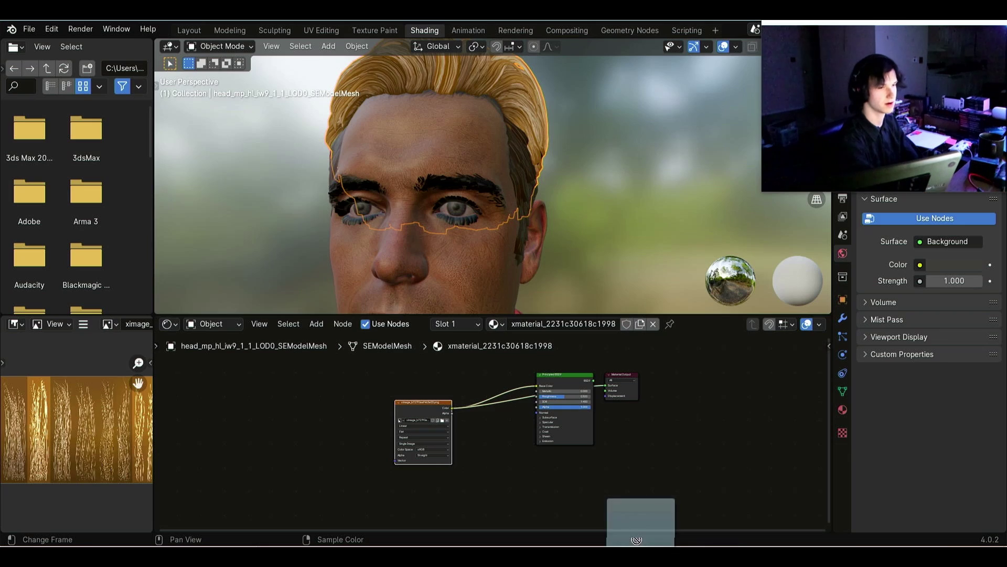
{"action": "mouse_move", "coordinate": [651, 519]}
{"action": "left_mouse_down"}
{"action": "mouse_move", "coordinate": [506, 466]}
{"action": "mouse_move", "coordinate": [544, 452]}
{"action": "left_mouse_up"}
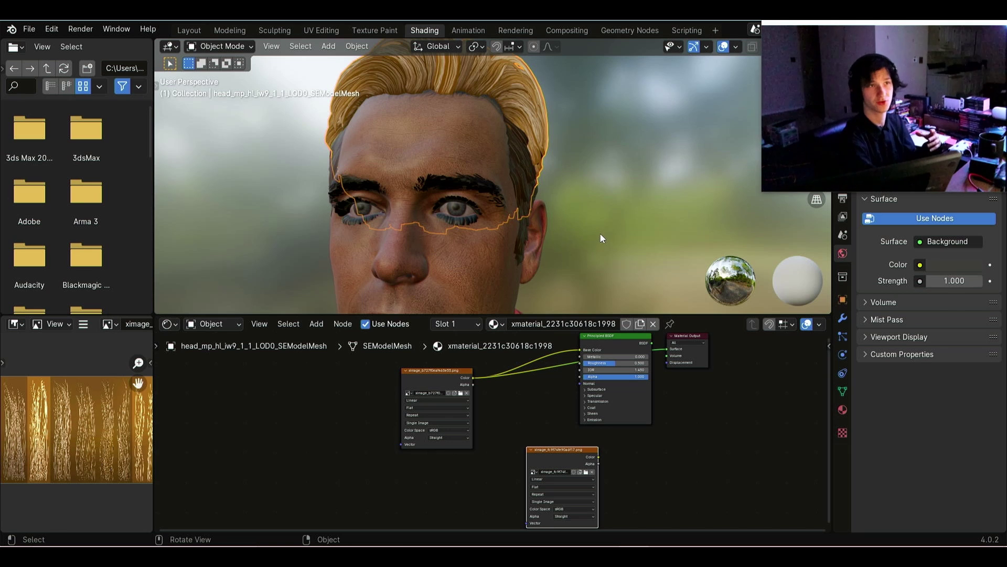
Preview the strand mask and the hair's colour texture alternately on the hair mesh to compare their strand layouts
{"action": "left_click_drag", "start_coordinate": [472, 385], "coordinate": [580, 376]}
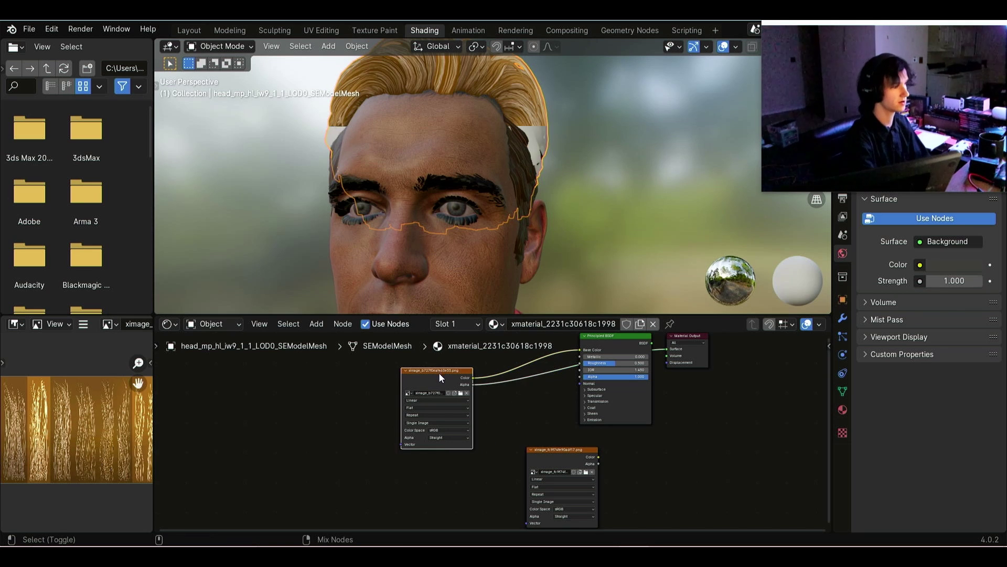
{"action": "left_click", "coordinate": [545, 461]}
{"action": "left_click", "coordinate": [422, 379]}
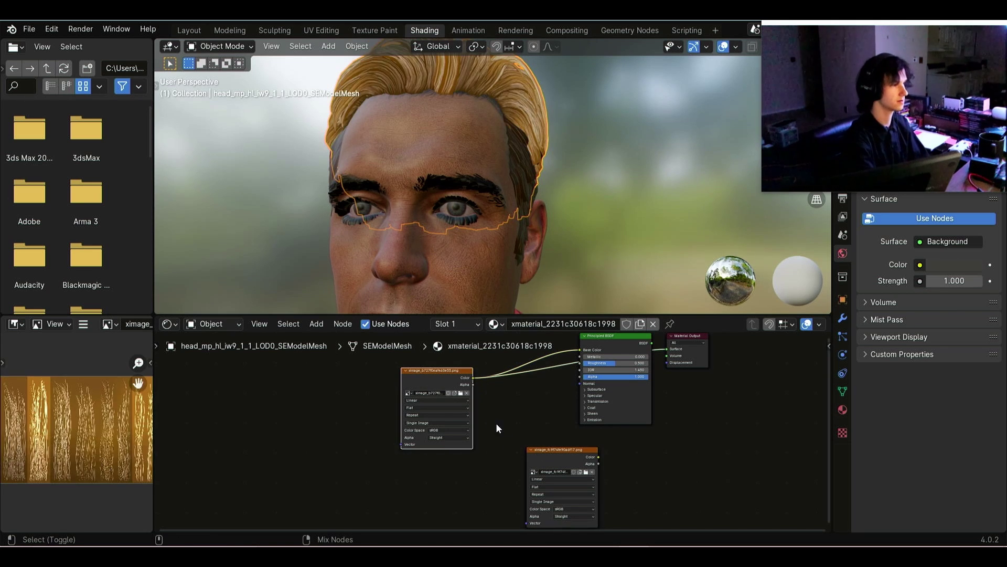
{"action": "left_click_drag", "start_coordinate": [599, 456], "coordinate": [580, 376]}
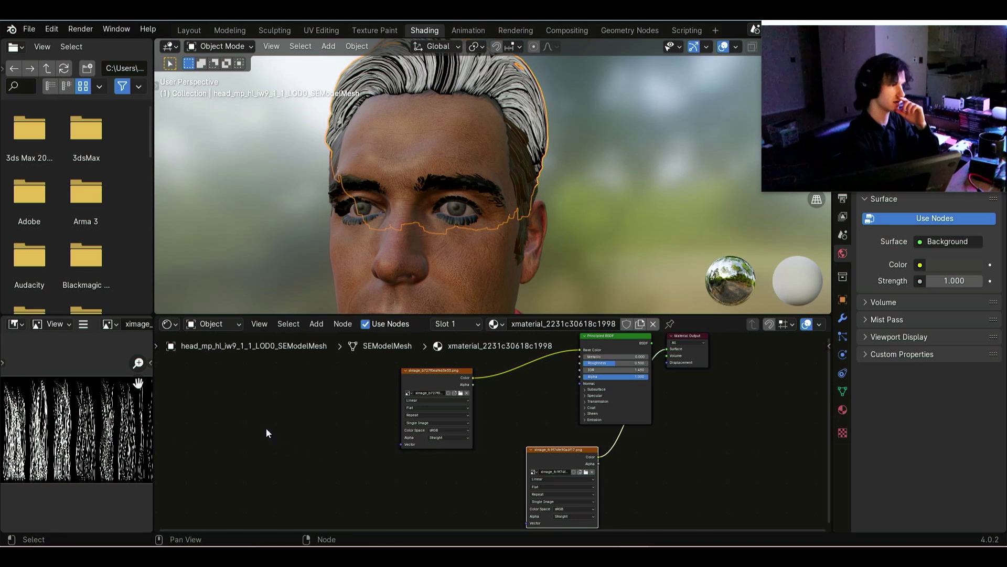
Place the mask texture below the colour texture, restore the Principled BSDF shading and connect the mask's Color to its Alpha
{"action": "left_click_drag", "start_coordinate": [546, 457], "coordinate": [430, 459]}
{"action": "right_click_drag", "start_coordinate": [556, 395], "coordinate": [559, 423], "text": "ctrl"}
{"action": "left_click", "coordinate": [614, 336]}
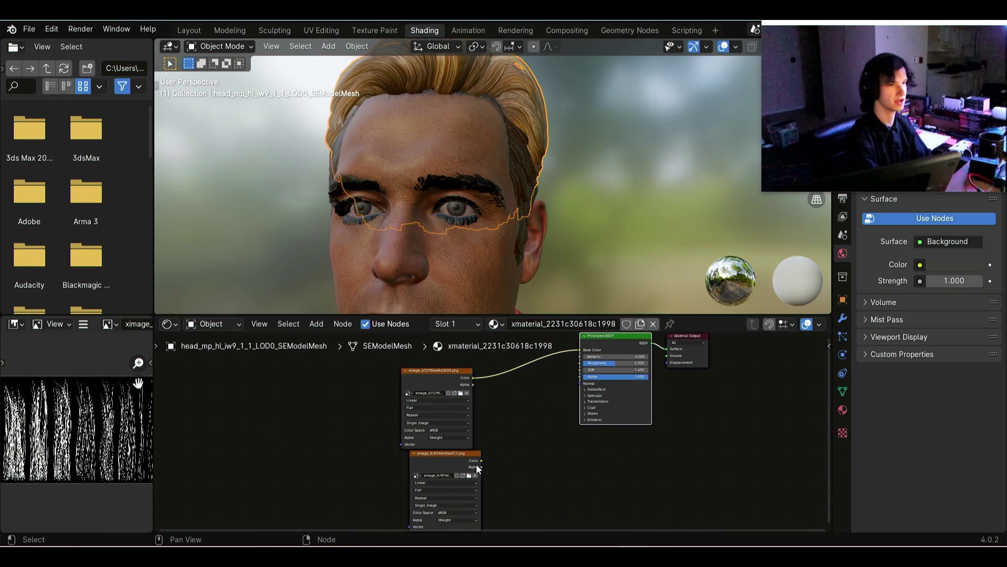
{"action": "left_click_drag", "start_coordinate": [478, 461], "coordinate": [587, 379]}
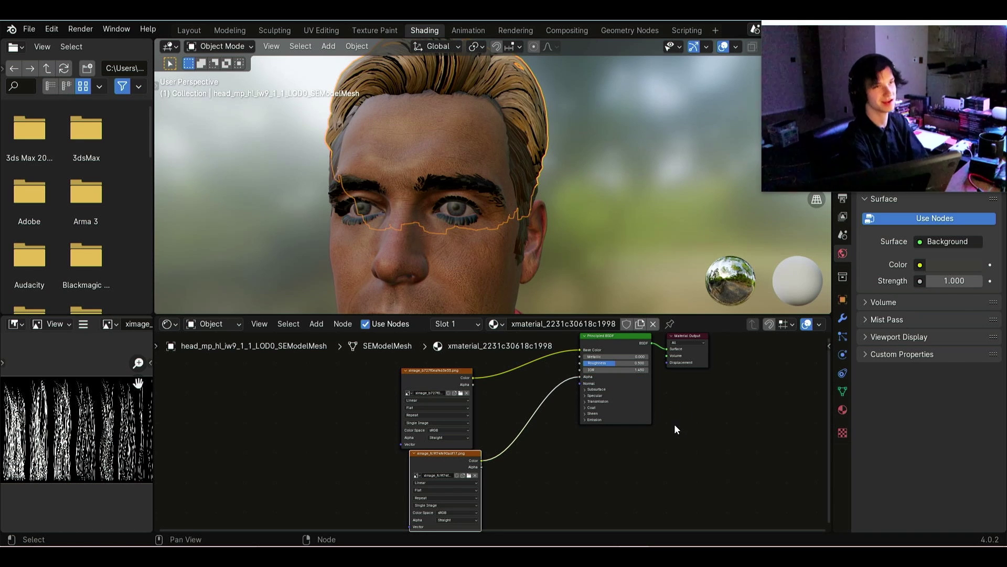
Set both the Blend Mode and the Shadow Mode of the hair material to Alpha Hashed
{"action": "left_click", "coordinate": [842, 409]}
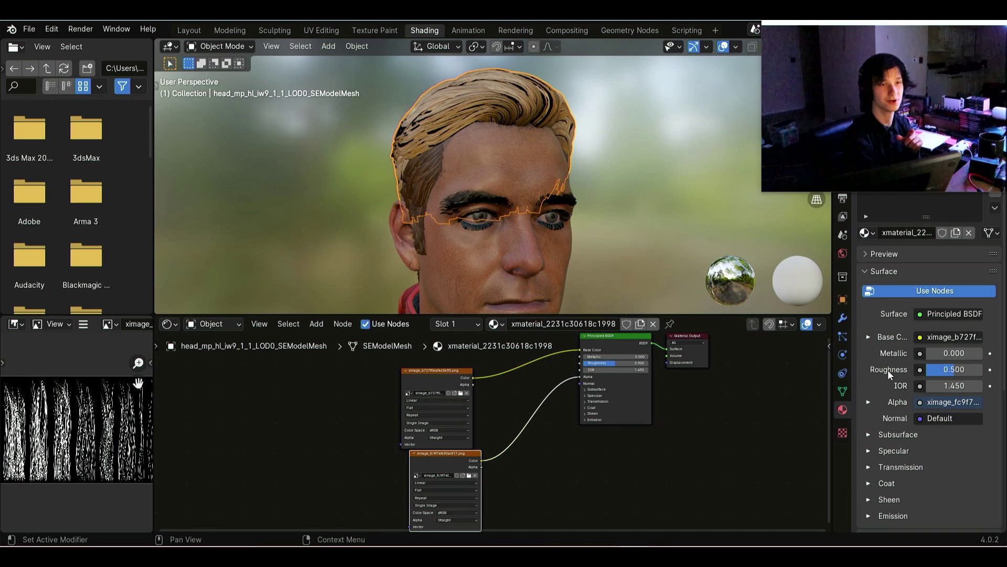
{"action": "scroll", "coordinate": [888, 375], "scroll_direction": "down", "scroll_amount": 5}
{"action": "scroll", "coordinate": [935, 455], "scroll_direction": "down", "scroll_amount": 1}
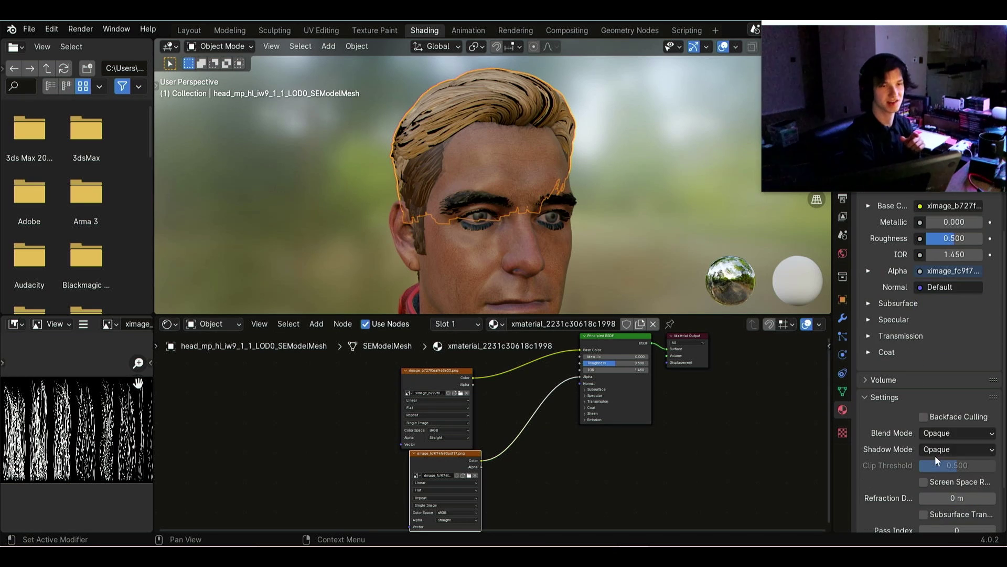
{"action": "left_click", "coordinate": [947, 435]}
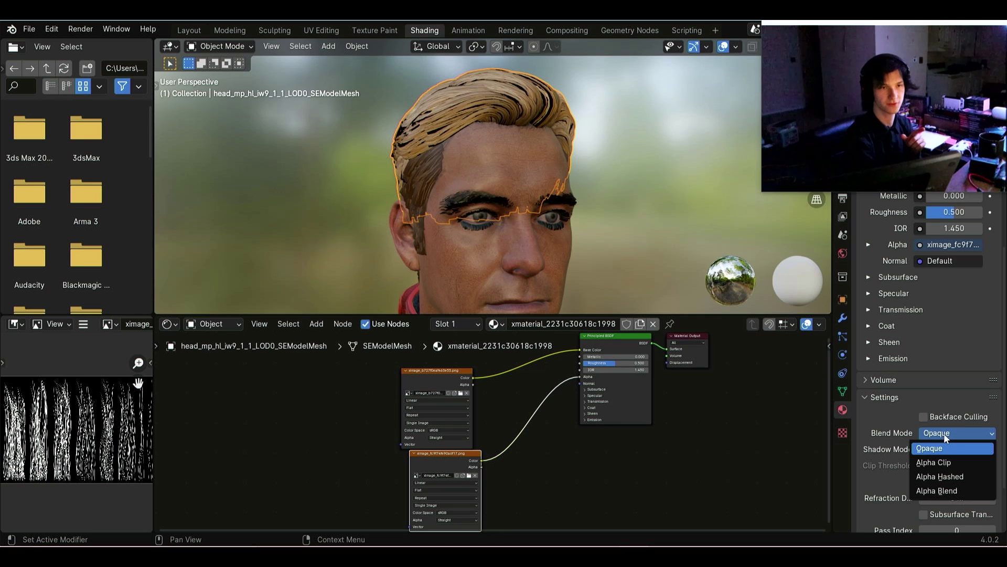
{"action": "left_click", "coordinate": [943, 477]}
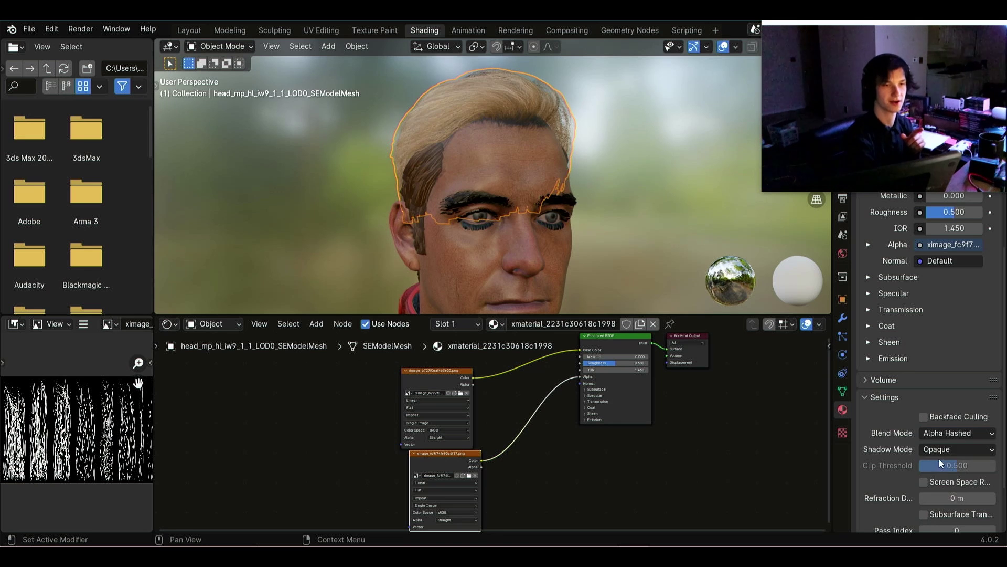
{"action": "left_click", "coordinate": [942, 450]}
{"action": "left_click", "coordinate": [947, 506]}
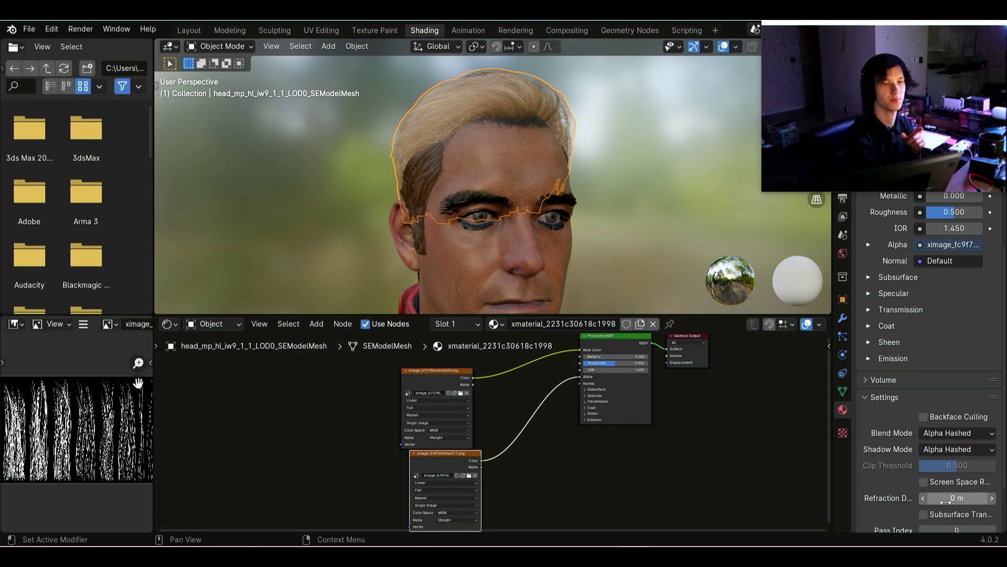
Raise the hair material's Roughness to 0.940 and deselect the hair to check its look on the head
{"action": "scroll", "coordinate": [515, 122], "scroll_direction": "up", "scroll_amount": 2}
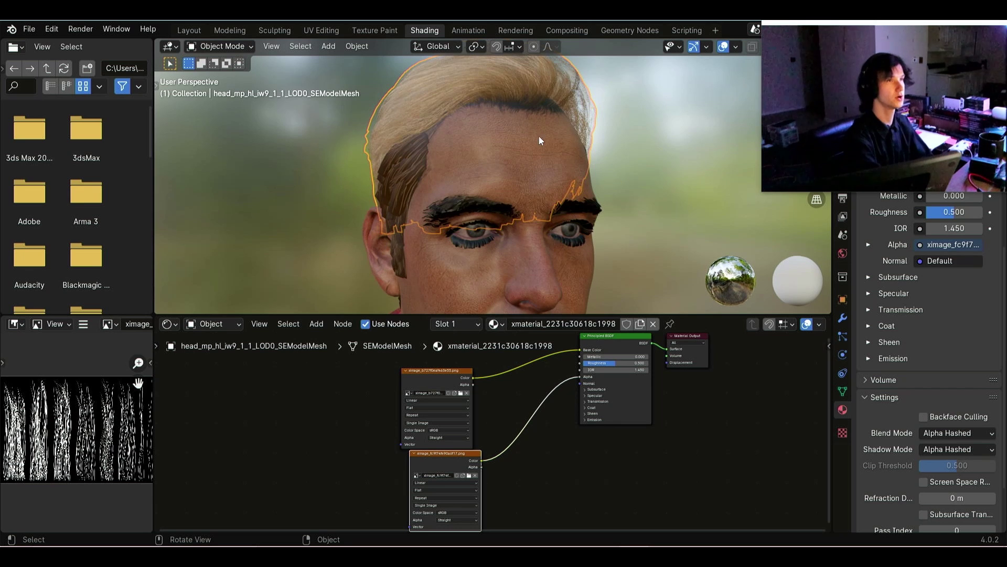
{"action": "scroll", "coordinate": [729, 144], "scroll_direction": "down", "scroll_amount": 3}
{"action": "middle_click_drag", "start_coordinate": [730, 143], "coordinate": [598, 267]}
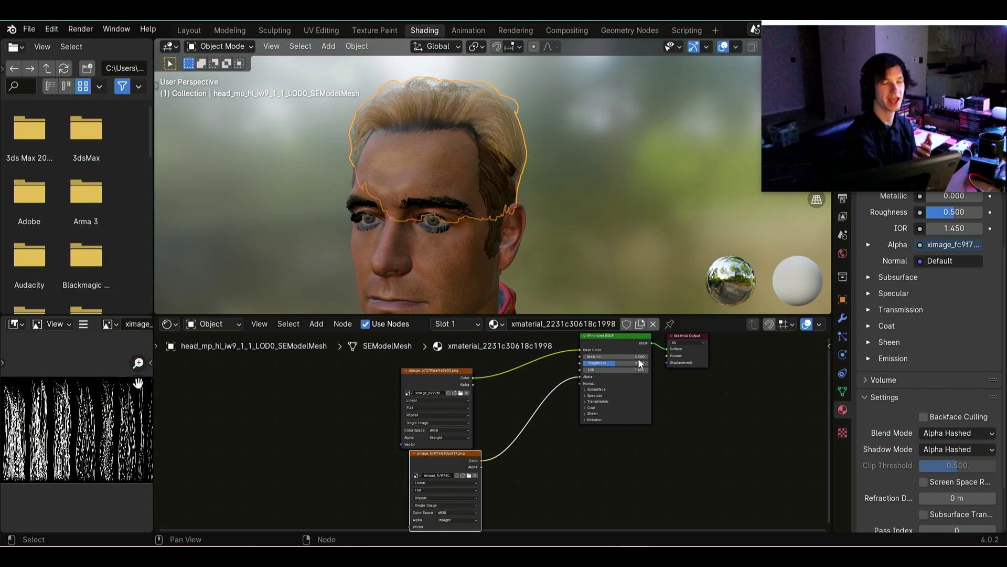
{"action": "middle_click_drag", "start_coordinate": [638, 358], "coordinate": [602, 378]}
{"action": "scroll", "coordinate": [602, 378], "scroll_direction": "up", "scroll_amount": 3}
{"action": "scroll", "coordinate": [465, 464], "scroll_direction": "up", "scroll_amount": 2}
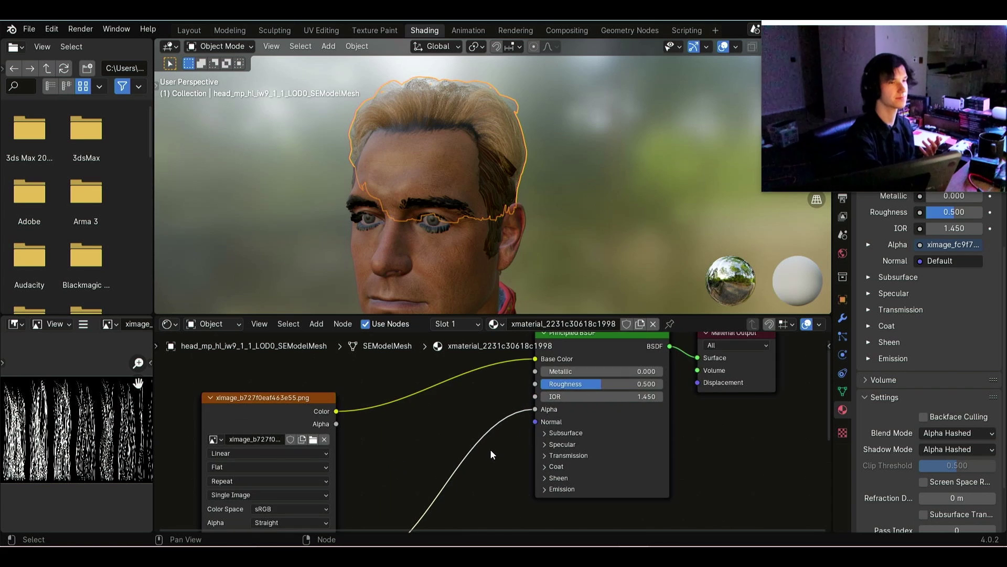
{"action": "left_click_drag", "start_coordinate": [536, 418], "coordinate": [590, 418]}
{"action": "left_click", "coordinate": [576, 195]}
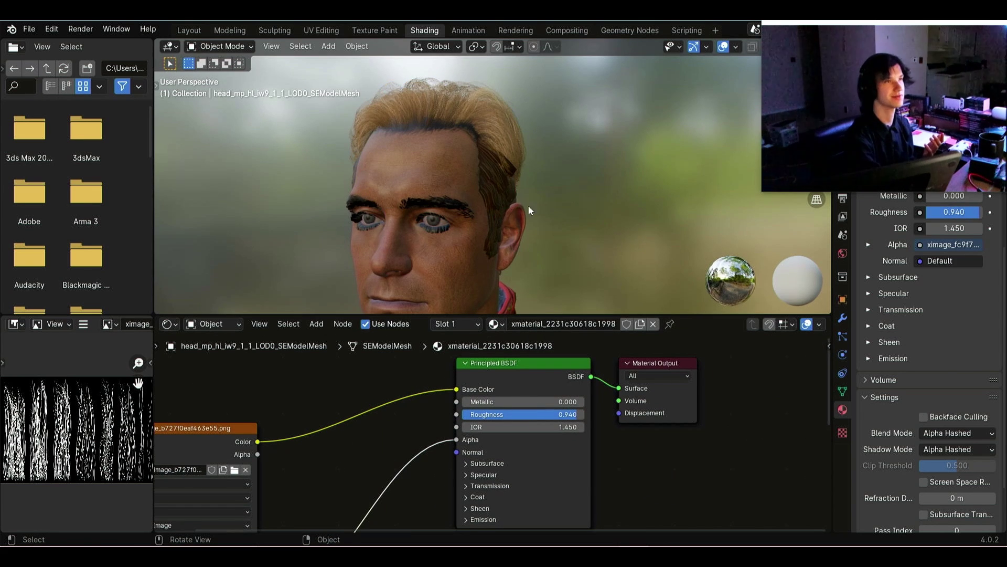
{"action": "middle_click_drag", "start_coordinate": [496, 213], "coordinate": [512, 196]}
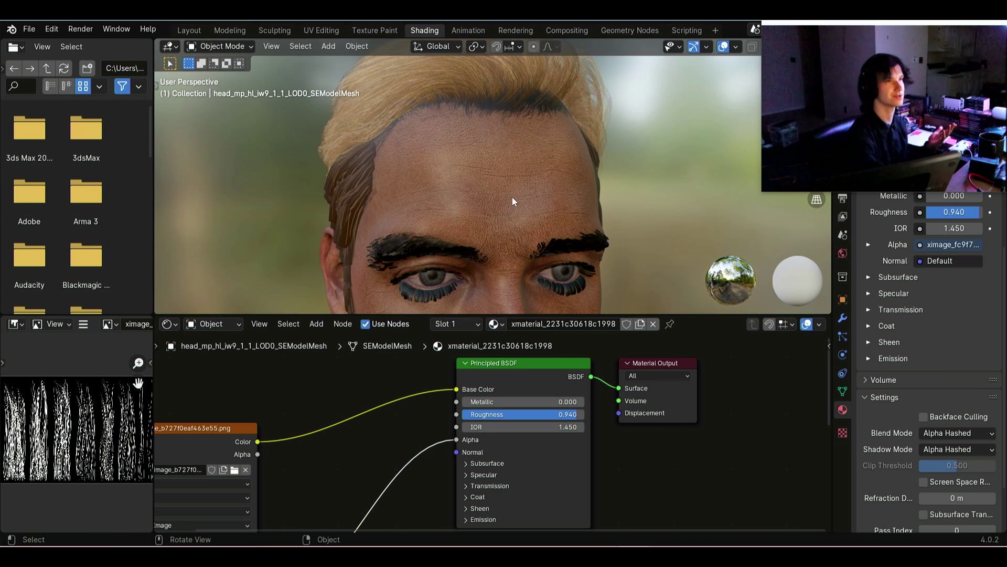